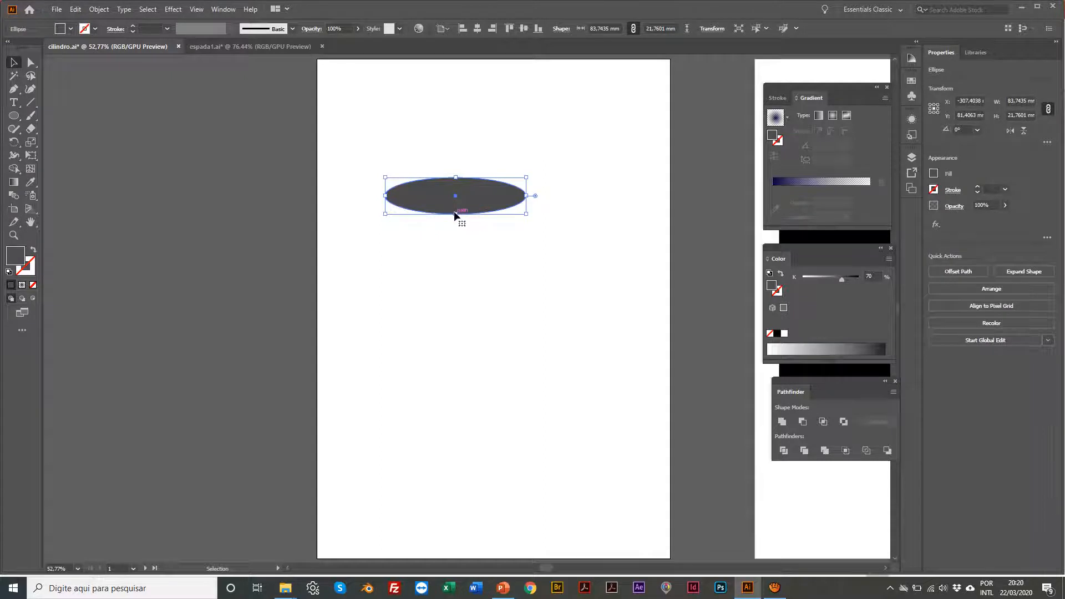
Increase the ellipse's height to about 30 mm and place a copy straight below it on the artboard.
drag(455, 213, 463, 390)
click(384, 309)
scroll(384, 309, up, 1)
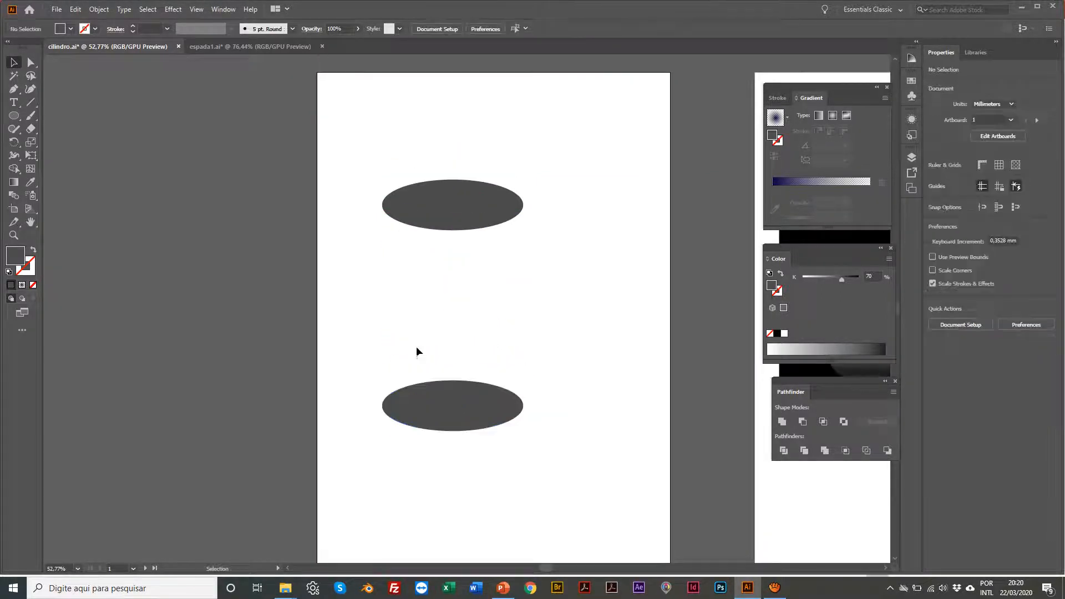
Send the lower ellipse to the back of the stacking order.
click(457, 420)
scroll(457, 420, up, 1)
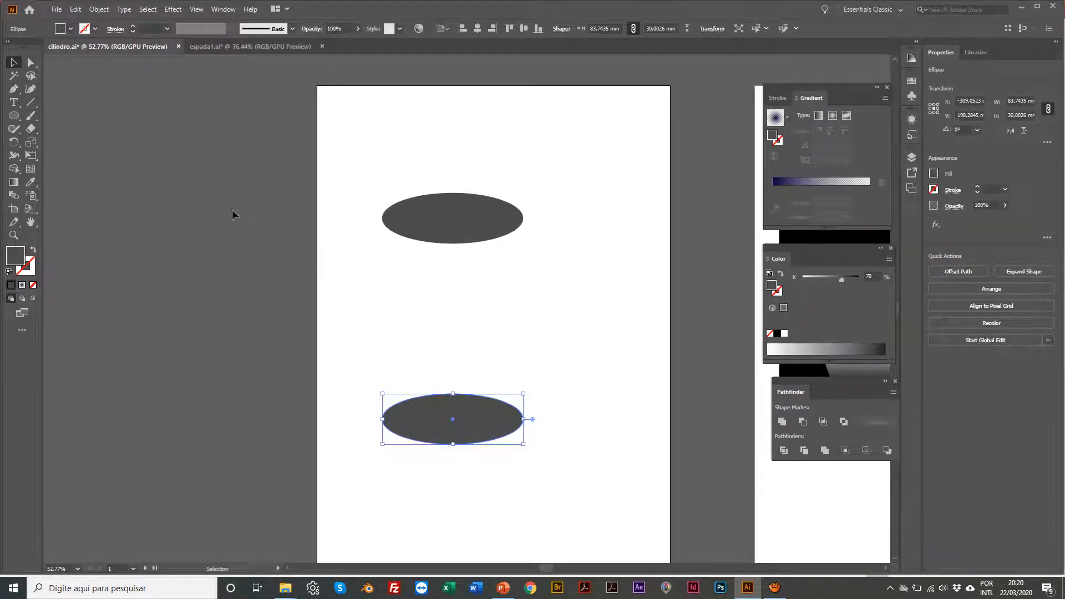
click(31, 62)
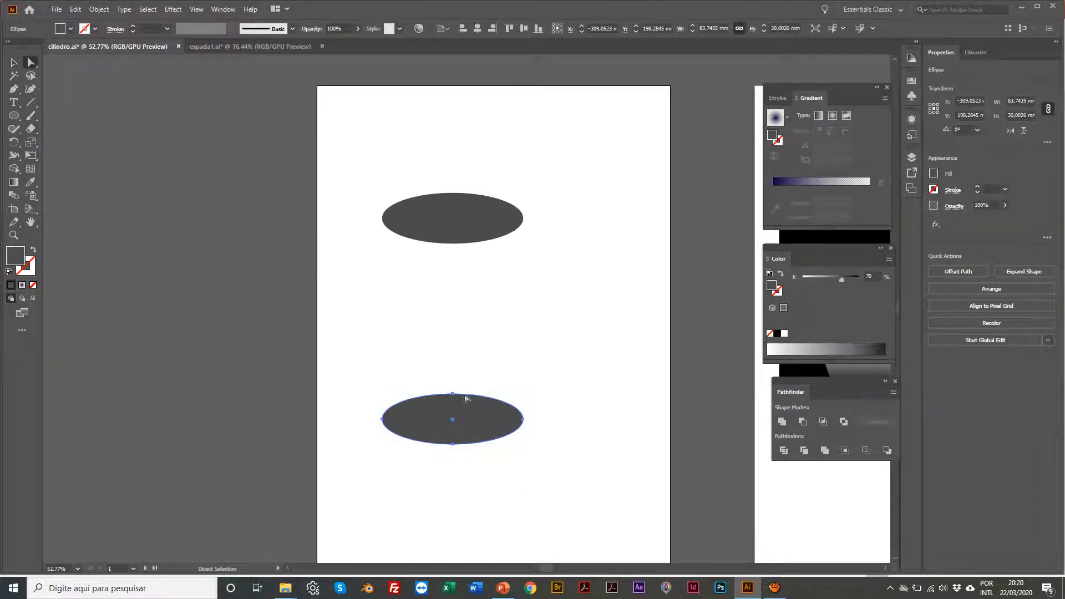
key(v)
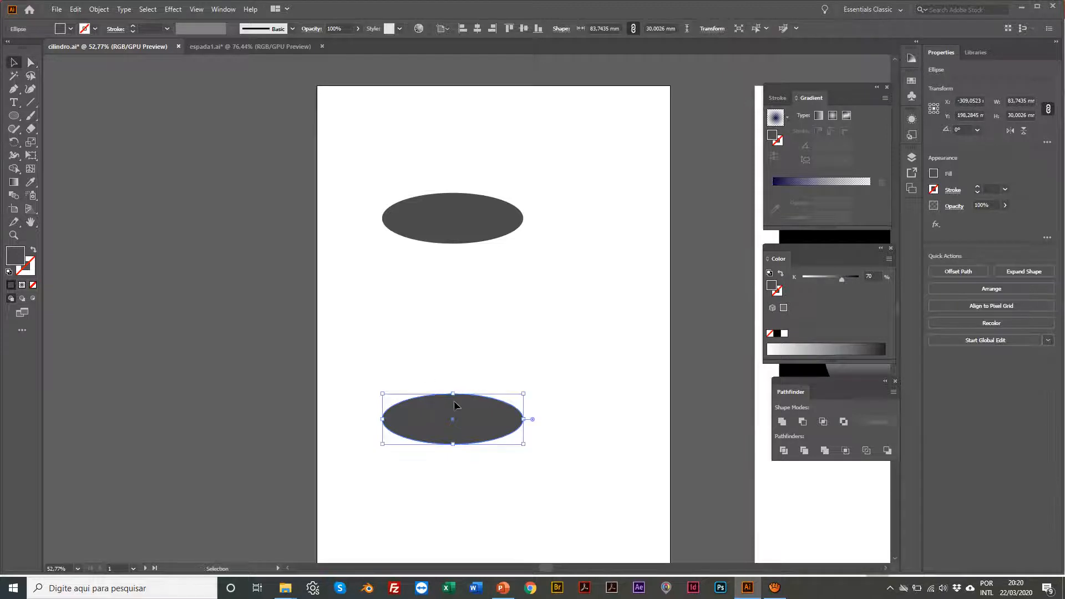
right_click(444, 409)
mouse_move(520, 350)
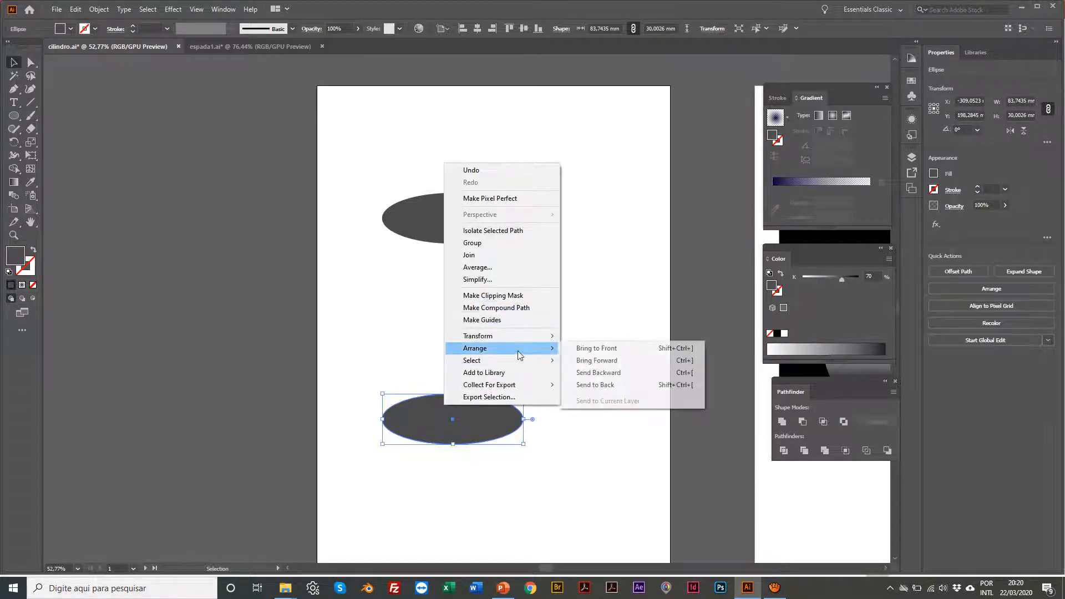
click(622, 385)
click(428, 354)
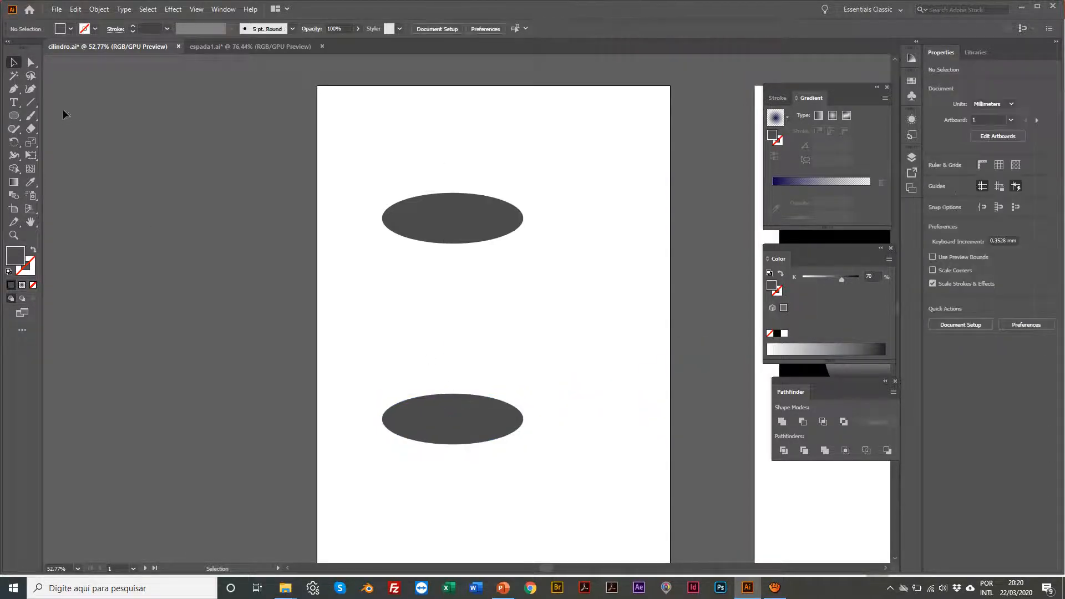
Delete the top anchor point of the lower ellipse so only its lower half remains.
click(33, 64)
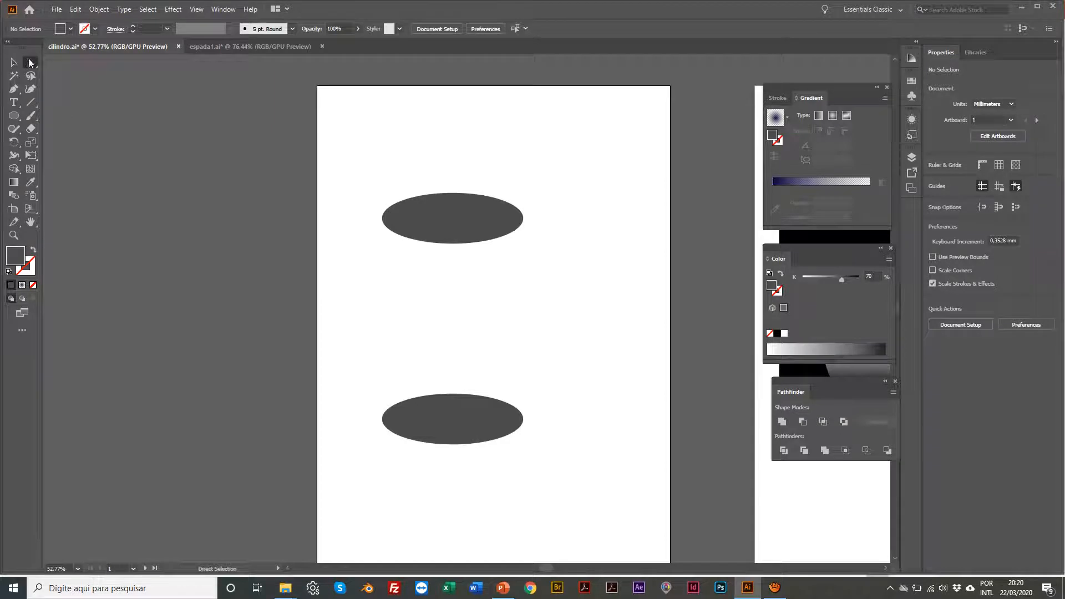
click(424, 416)
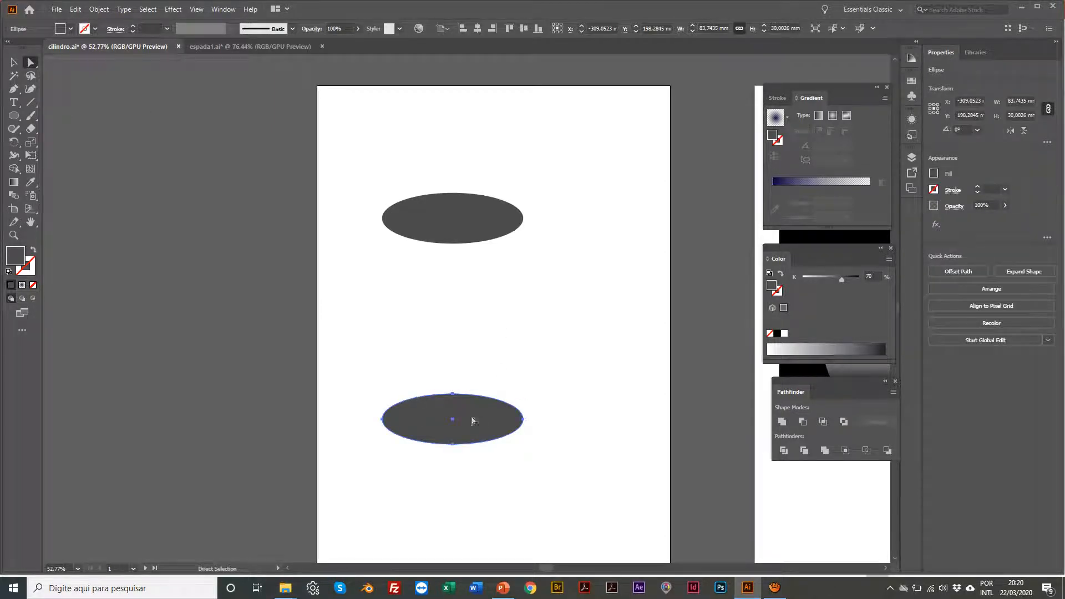
click(452, 395)
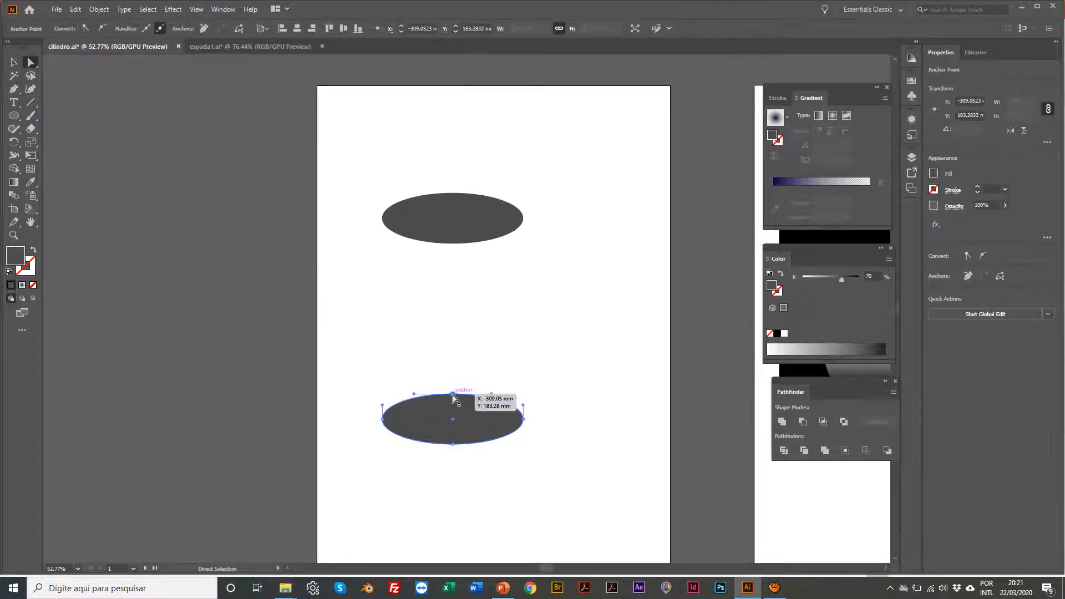
key(Delete)
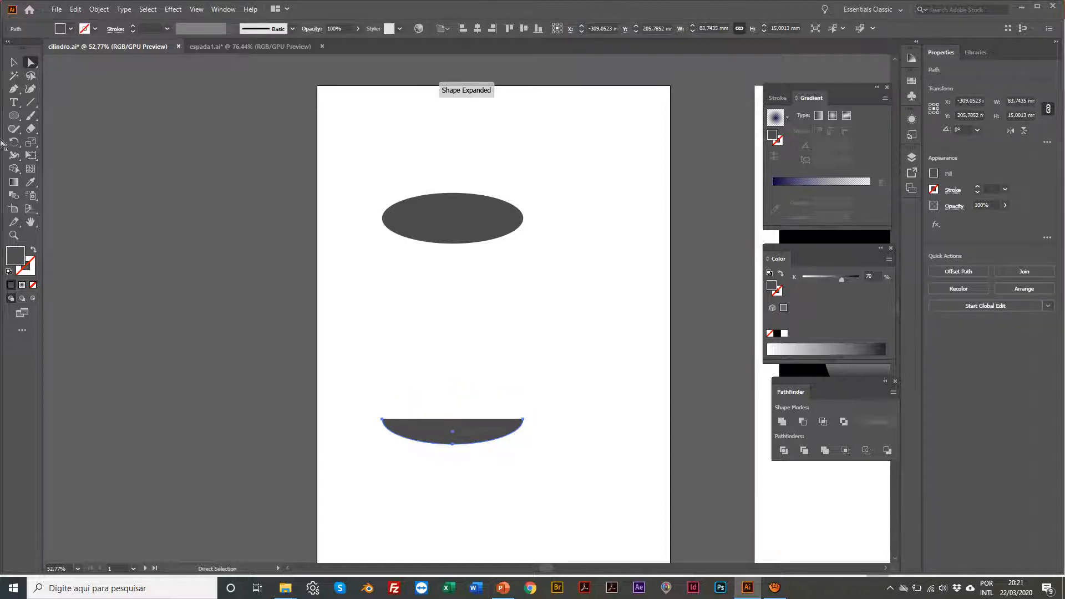
Extend the half ellipse's path with the Pen tool through the upper ellipse's left and right anchors and close it as the cylinder body.
click(13, 90)
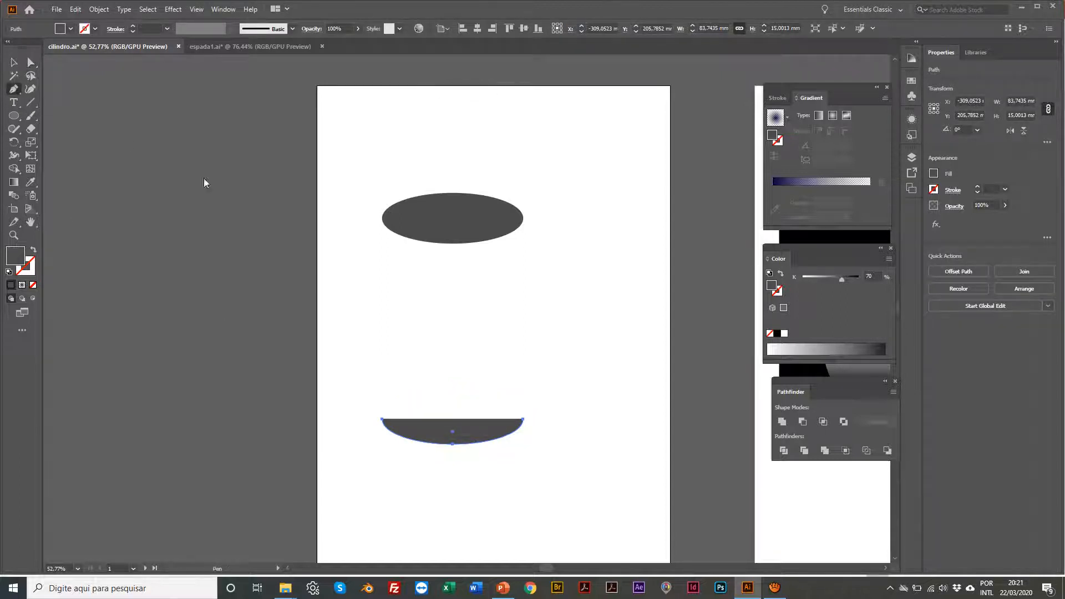
click(383, 420)
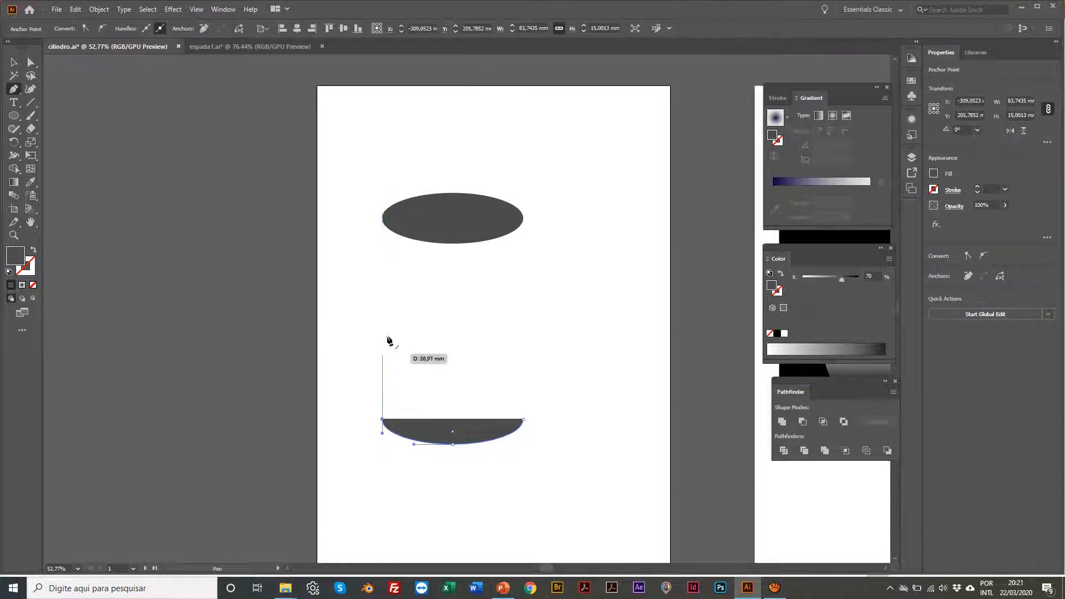
click(382, 218)
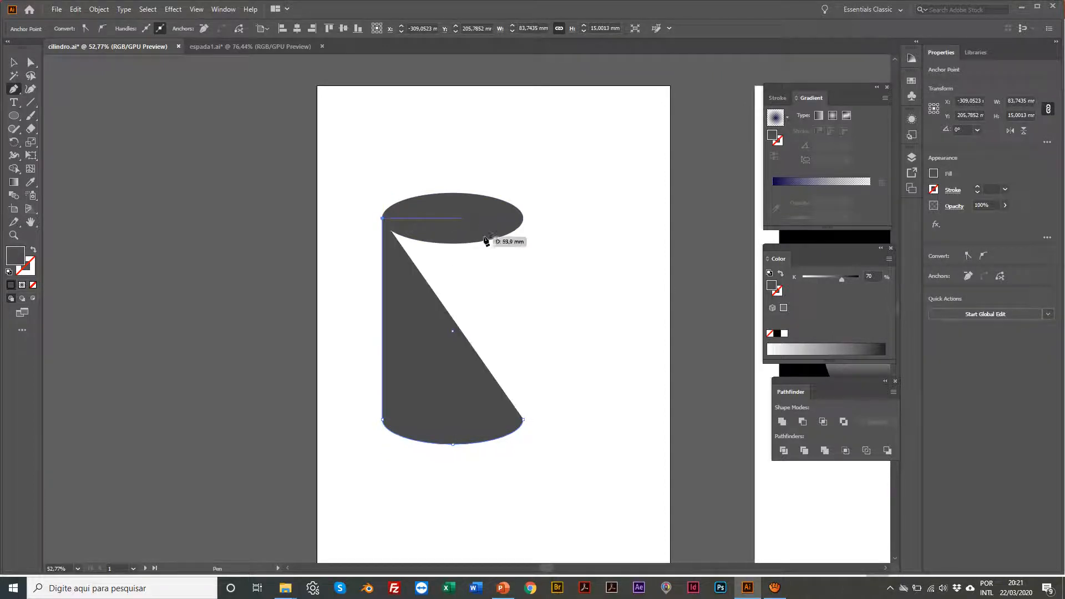
click(523, 219)
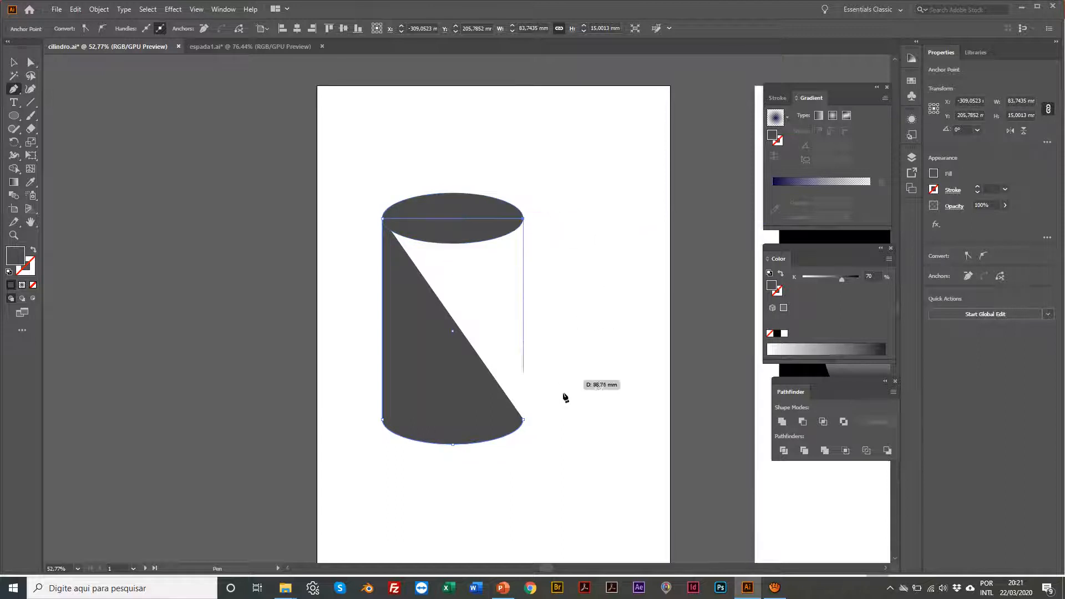
click(523, 420)
click(523, 420)
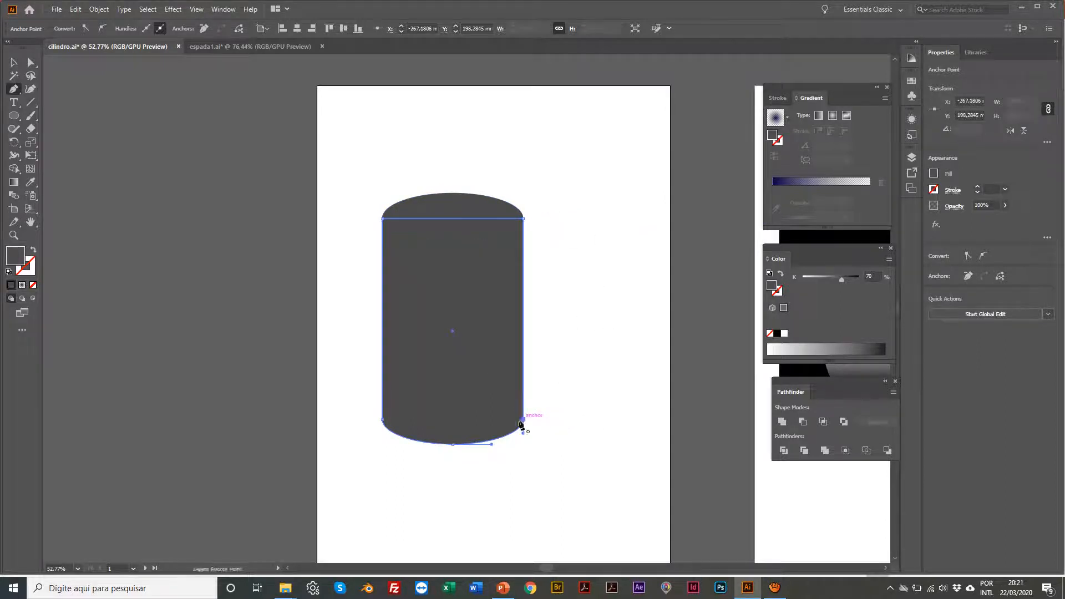
key(v)
scroll(409, 222, right, 1)
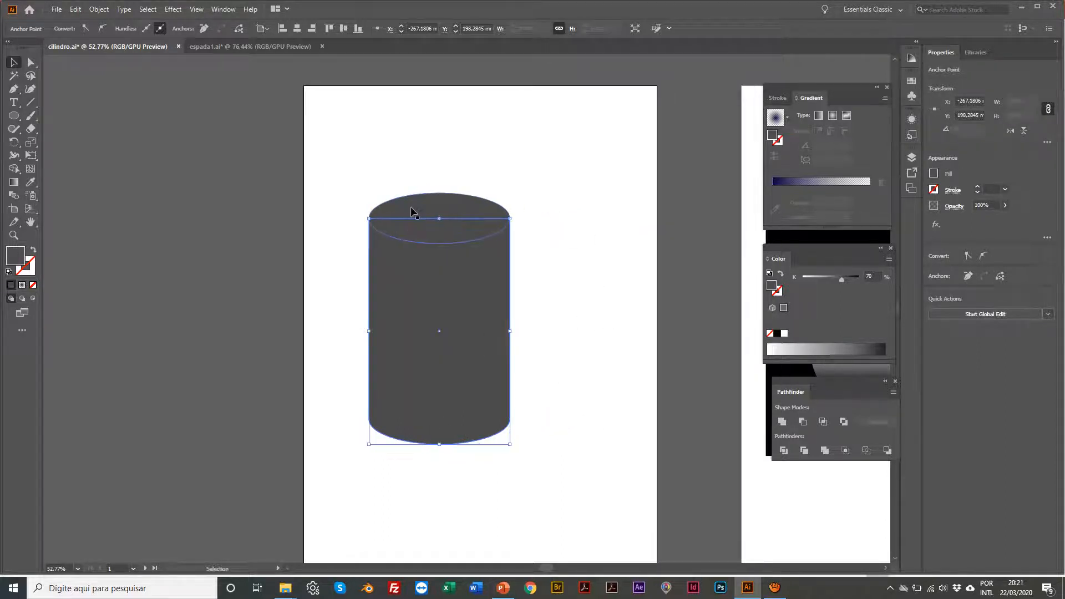
Lighten the top ellipse's grayscale fill to K 57%.
click(408, 209)
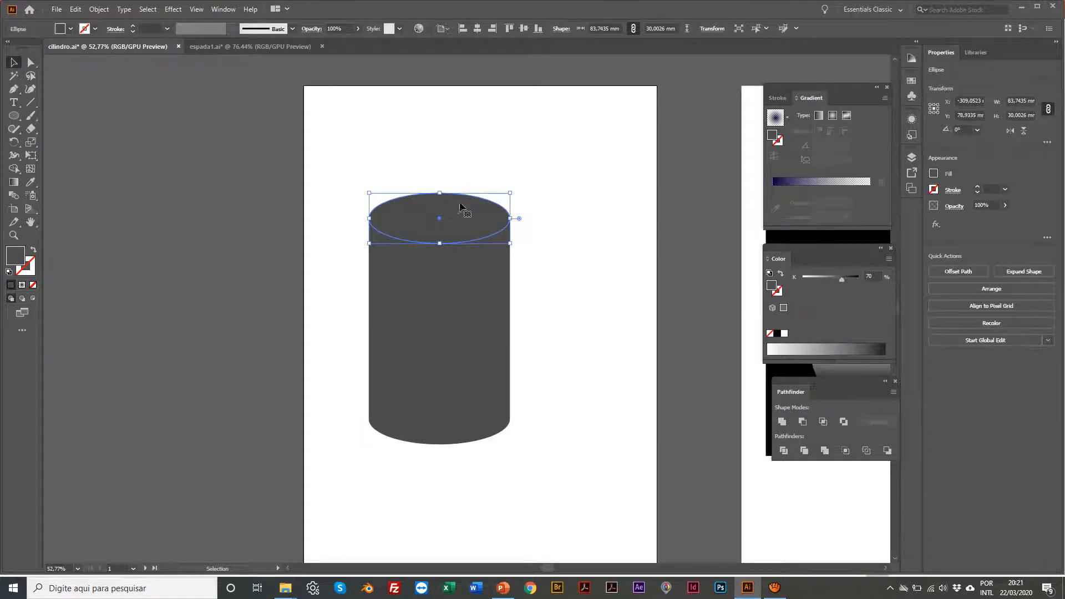
drag(841, 280, 834, 278)
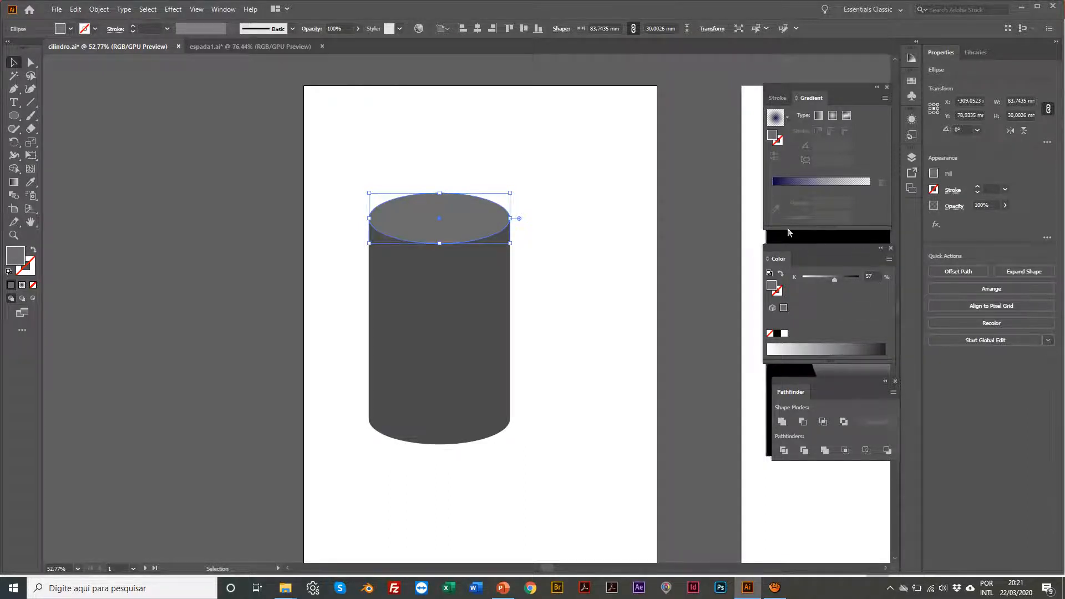
click(889, 260)
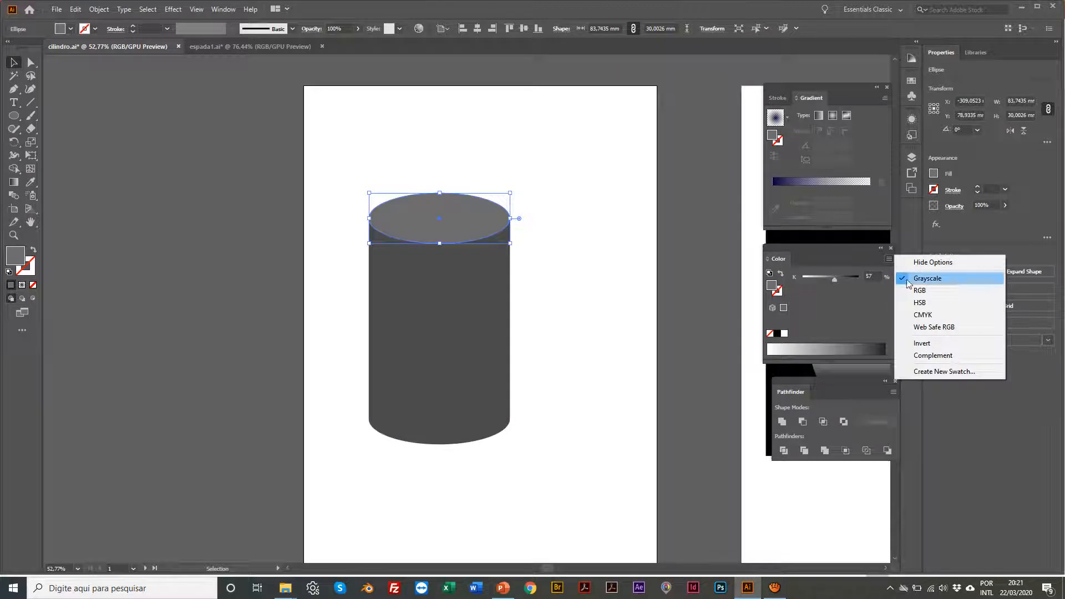
click(861, 299)
click(577, 166)
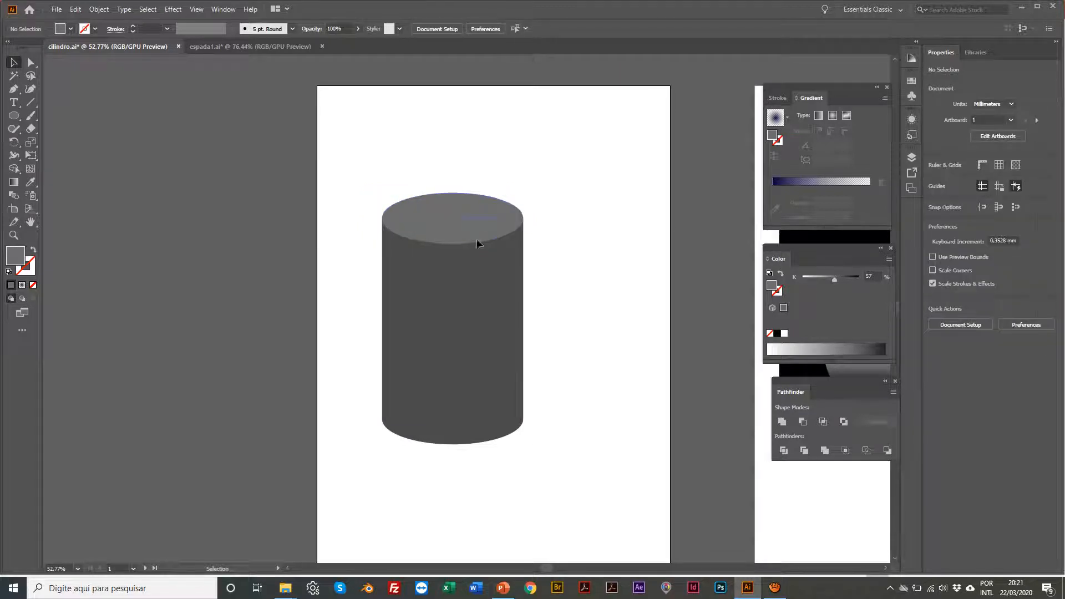
Scale a copy of the top ellipse inward about its centre to about 77 × 26 mm, keeping the original.
key(z)
click(483, 262)
click(452, 288)
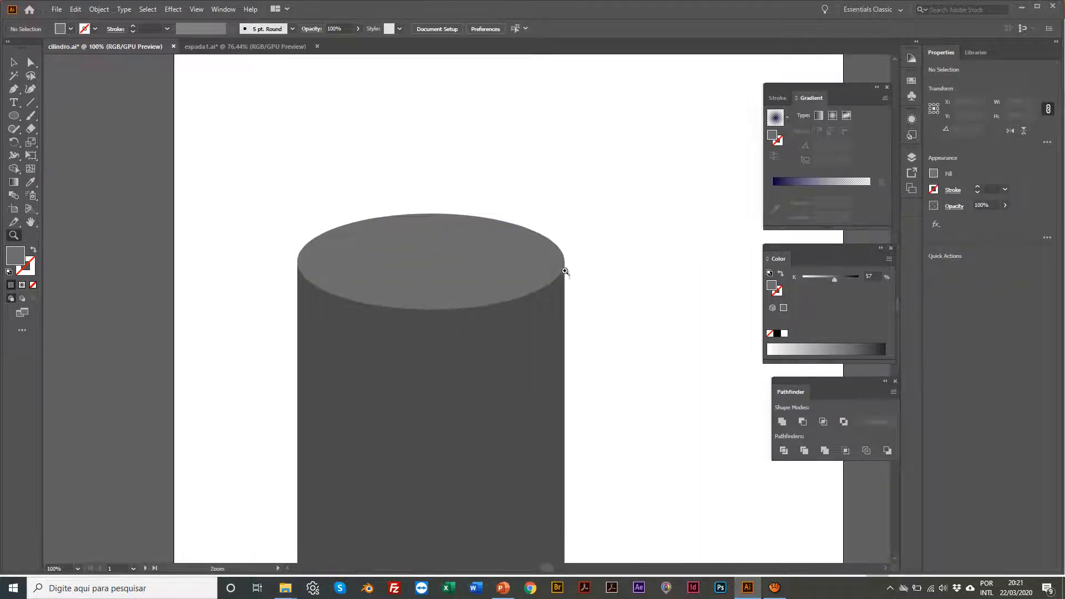
scroll(489, 312, left, 3)
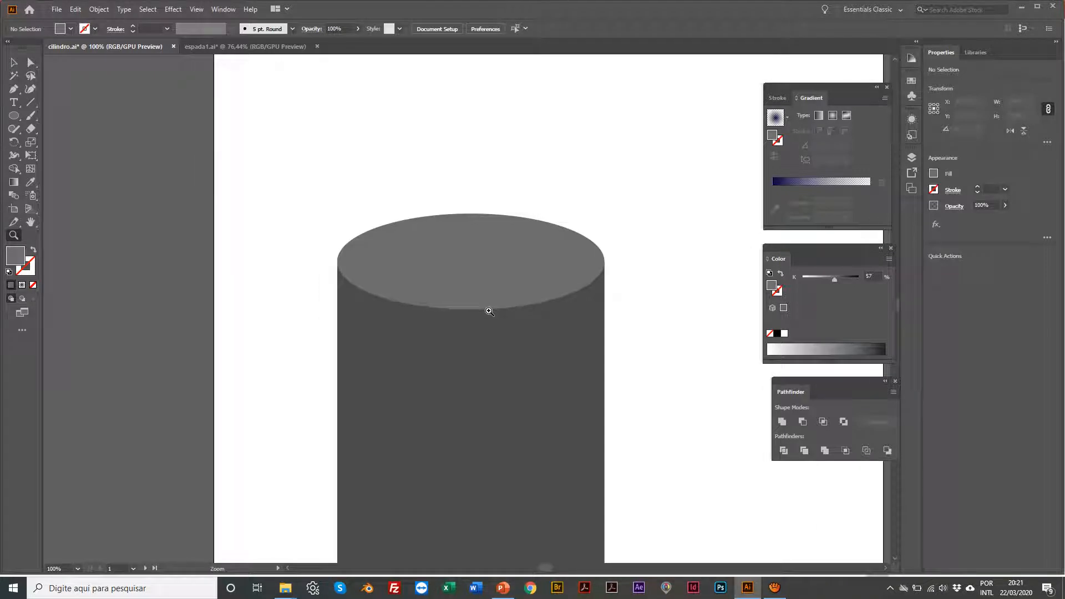
key(v)
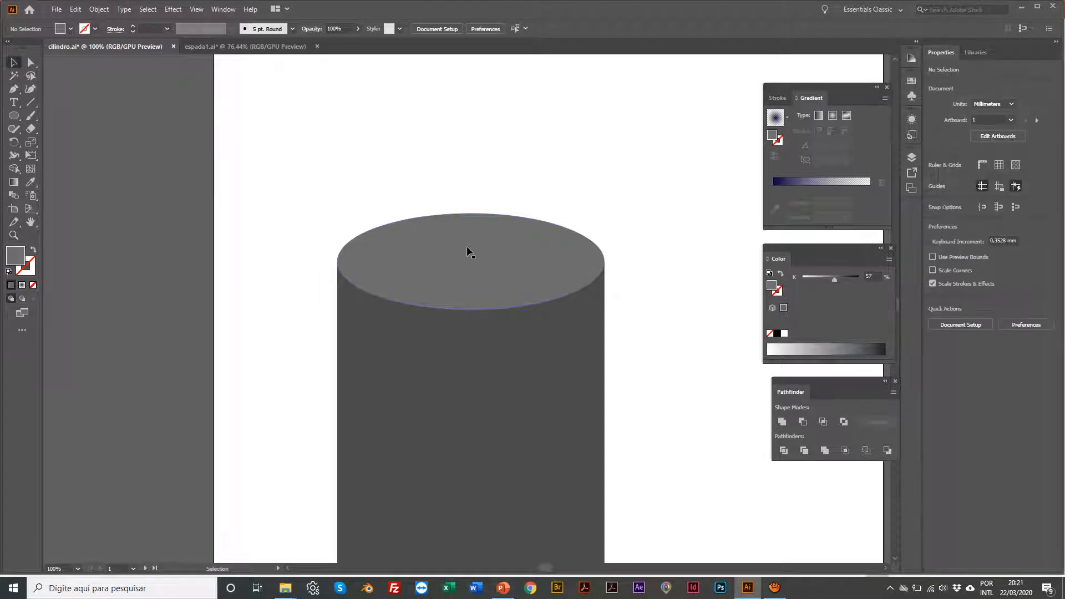
click(467, 248)
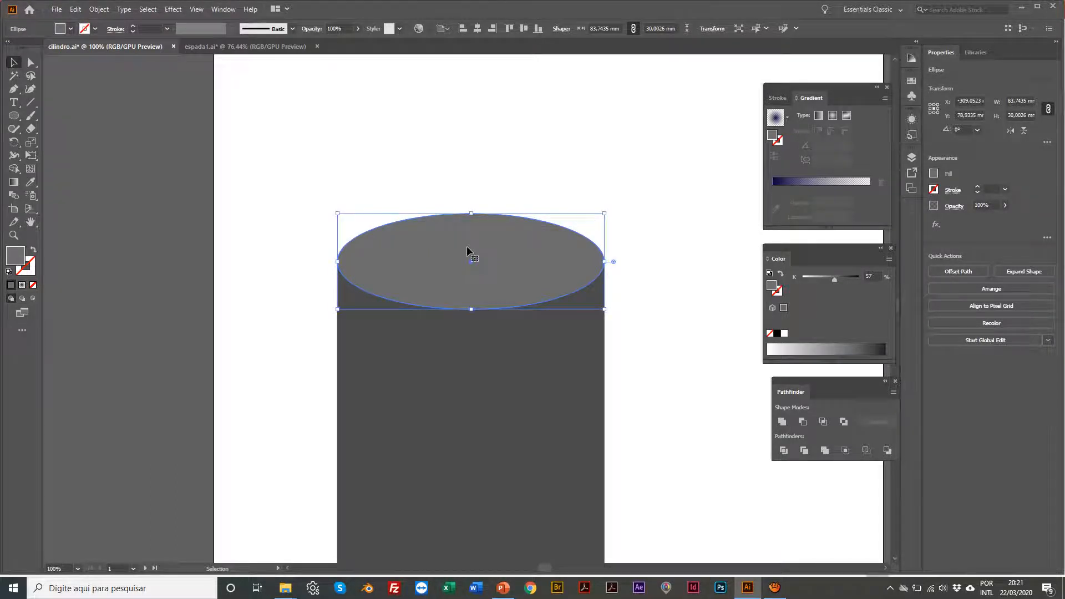
key(s)
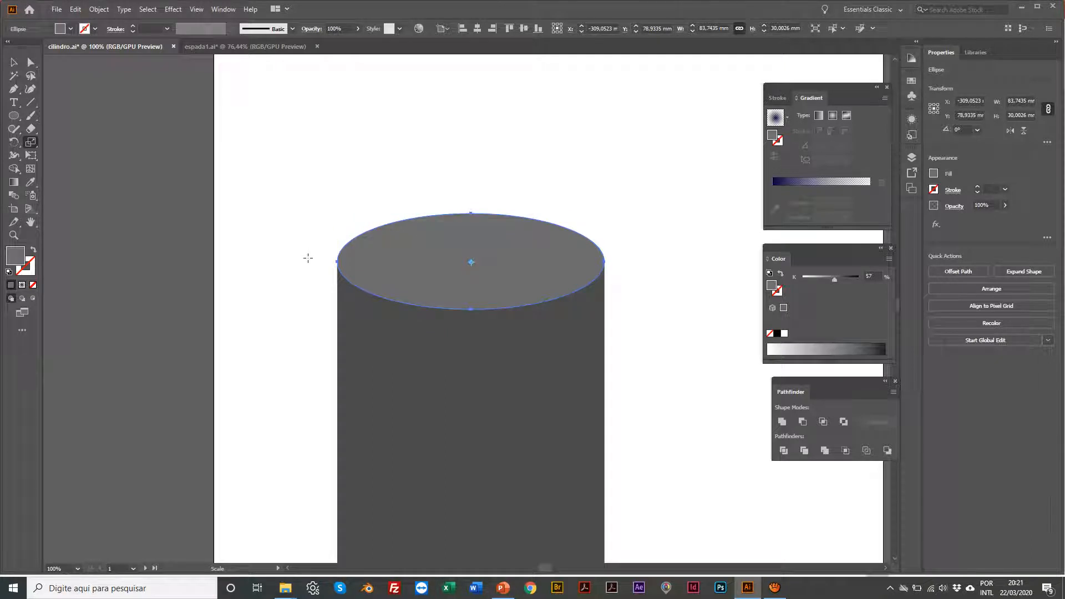
drag(308, 258, 318, 256)
drag(469, 179, 468, 190)
key(v)
click(450, 175)
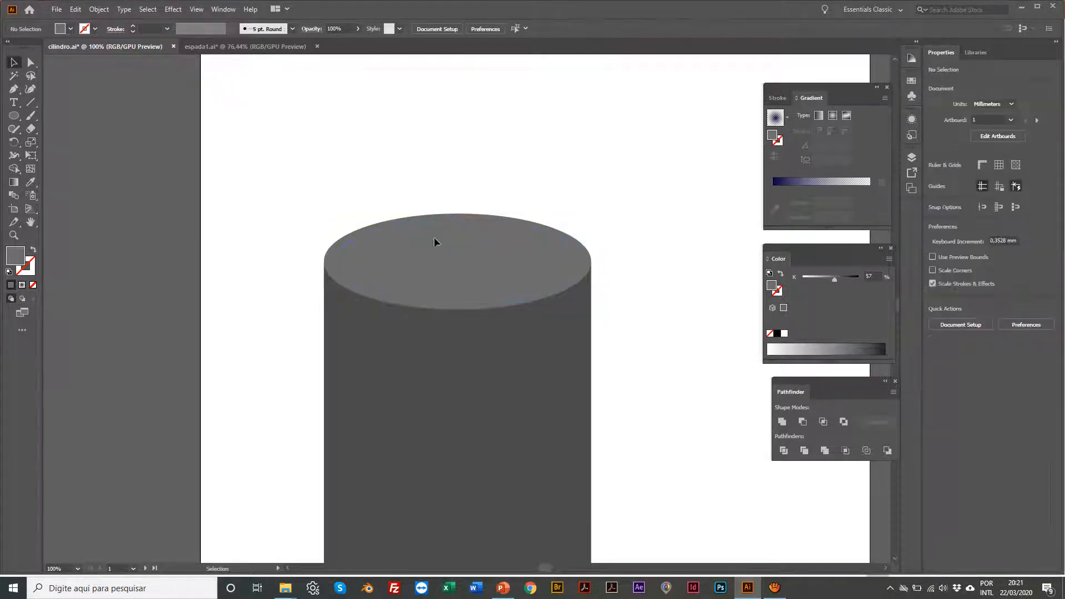
Darken the inner ellipse's grayscale fill to K 81% to form the cylinder's opening.
click(442, 249)
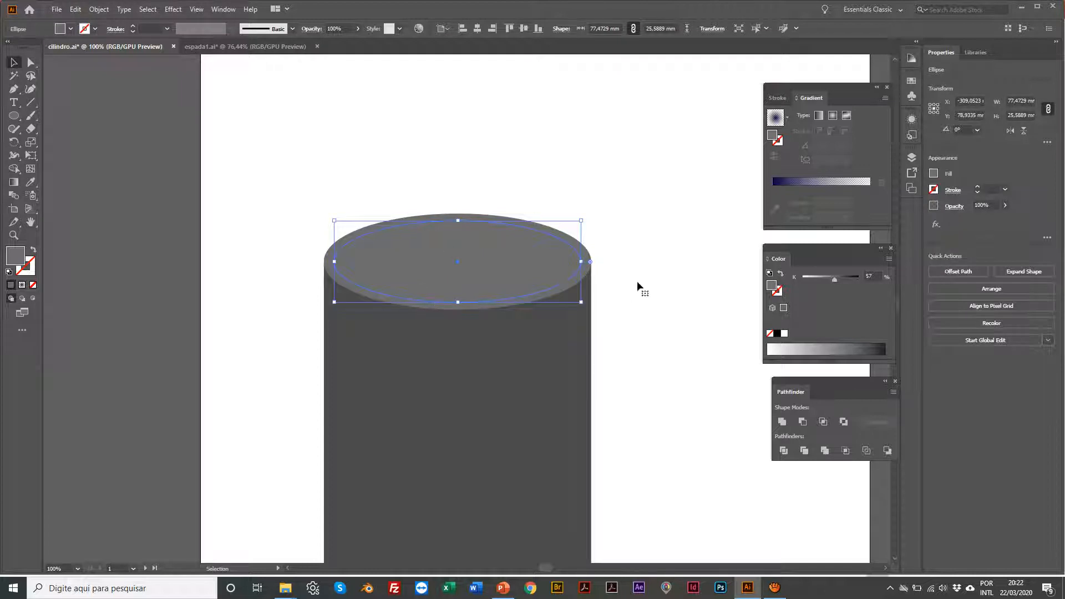
drag(836, 282, 850, 280)
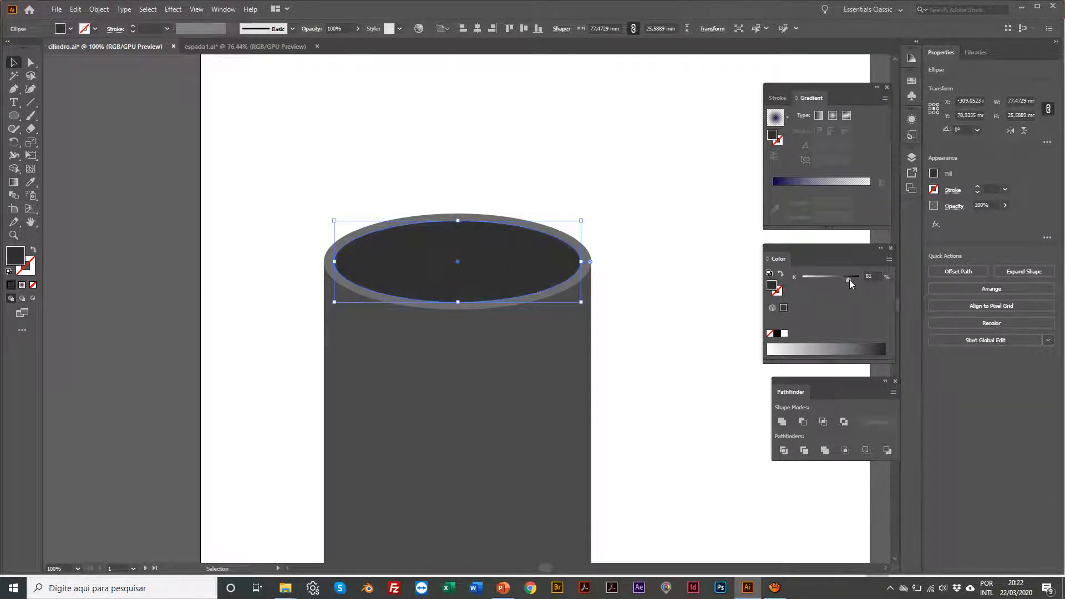
click(547, 191)
Rotate all the cylinder's shapes together 90° clockwise so that the opening faces right.
key(z)
alt+click(610, 360)
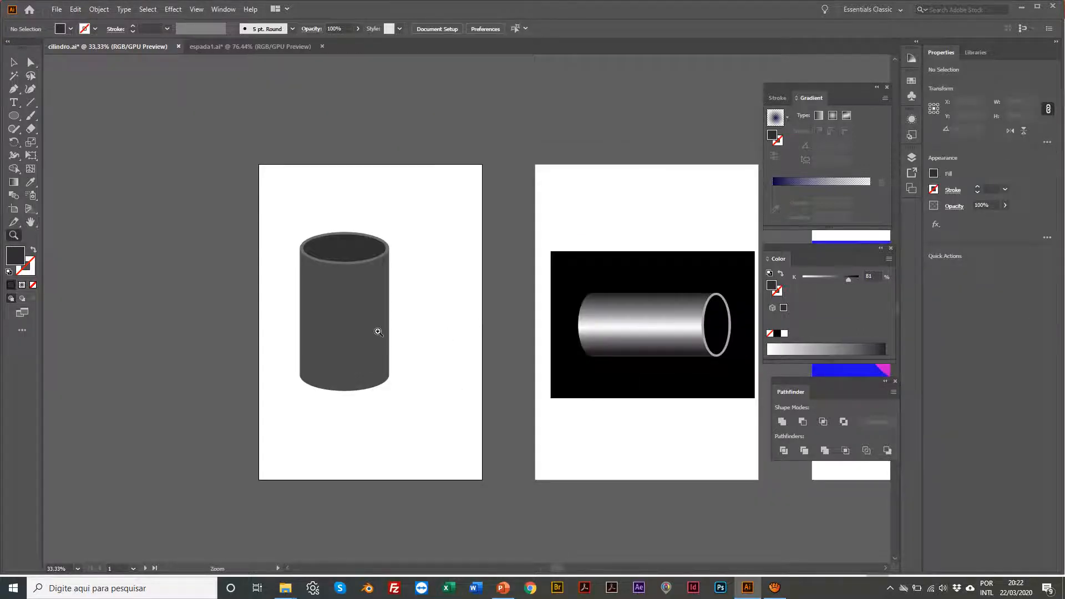
click(379, 332)
key(v)
drag(325, 119, 516, 443)
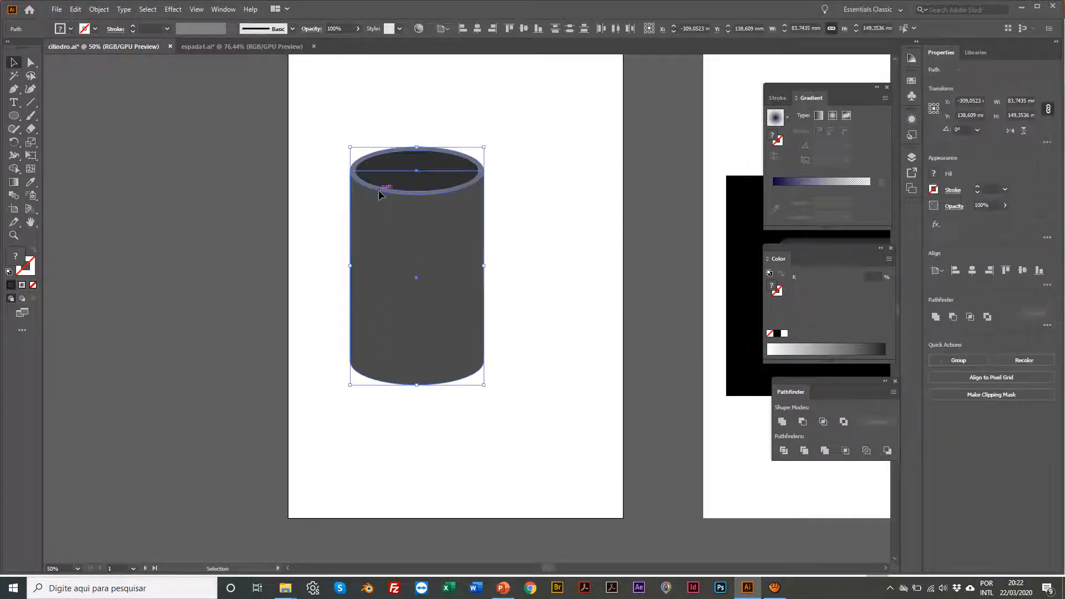
key(r)
scroll(489, 141, right, 1)
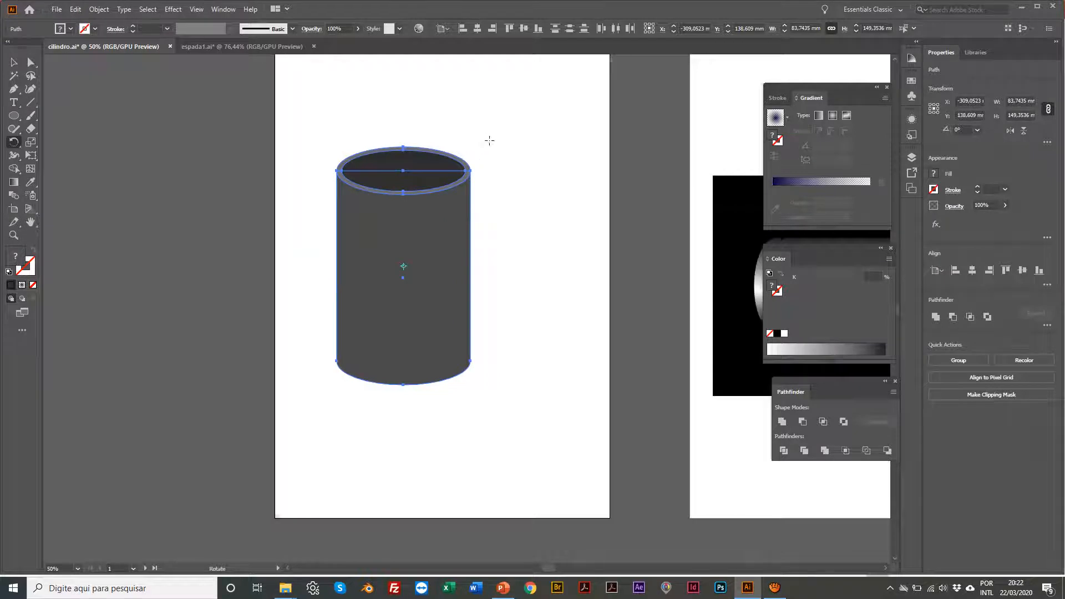
drag(489, 140, 559, 317)
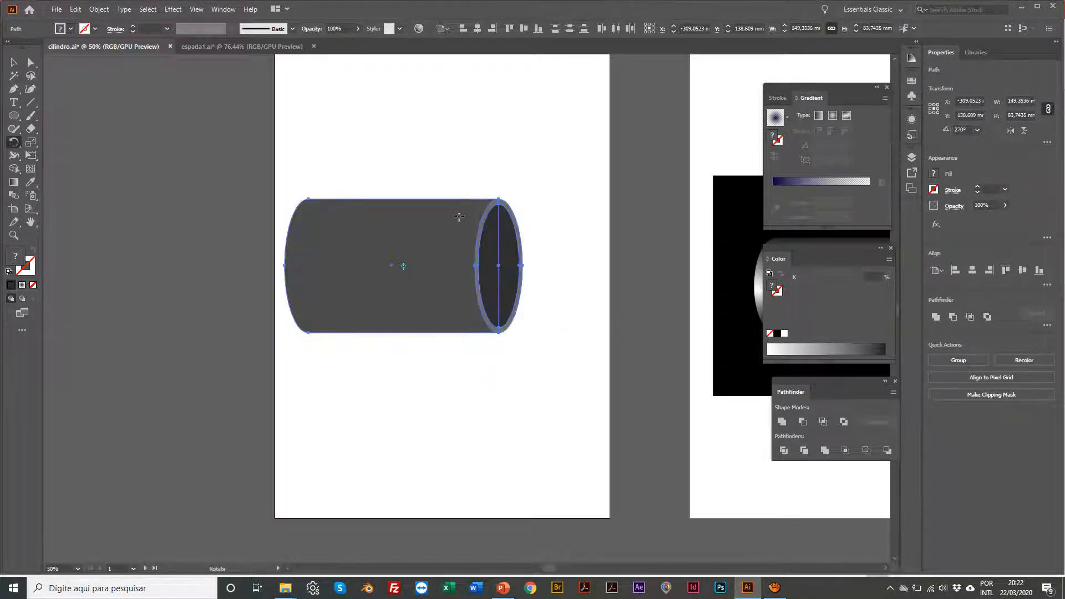
Move the horizontal cylinder slightly to the right to centre it on the artboard, and deselect it.
key(v)
drag(403, 225, 431, 226)
scroll(431, 226, left, 1)
click(407, 136)
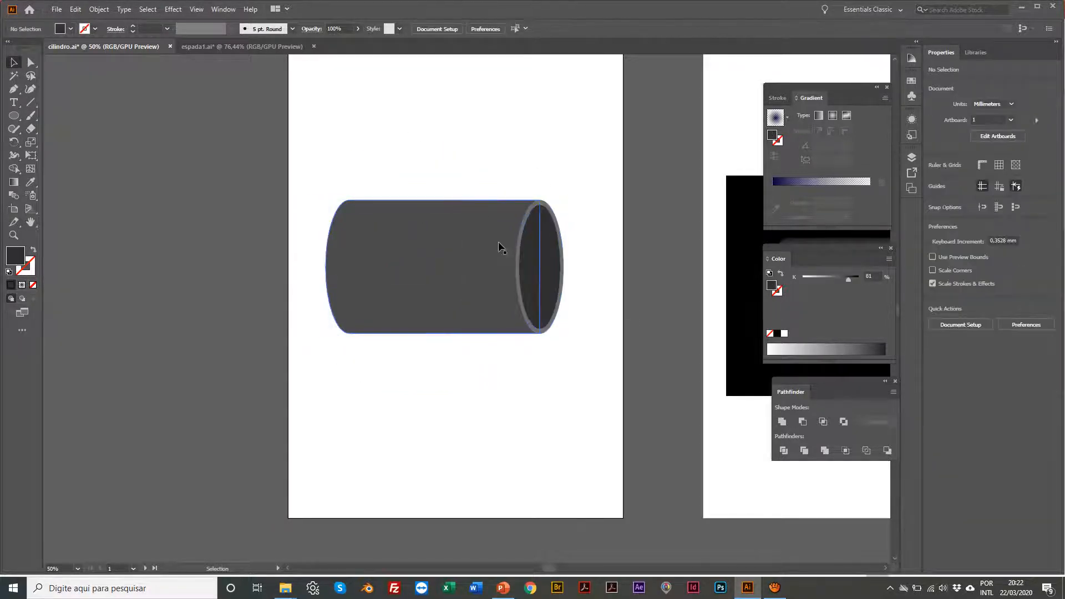
key(z)
click(523, 269)
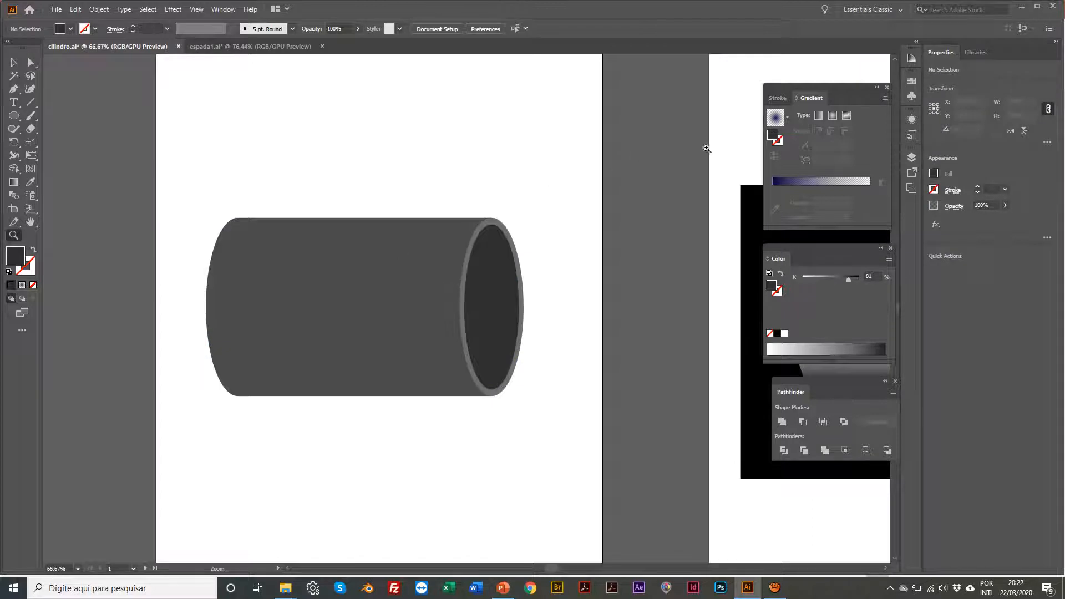
key(v)
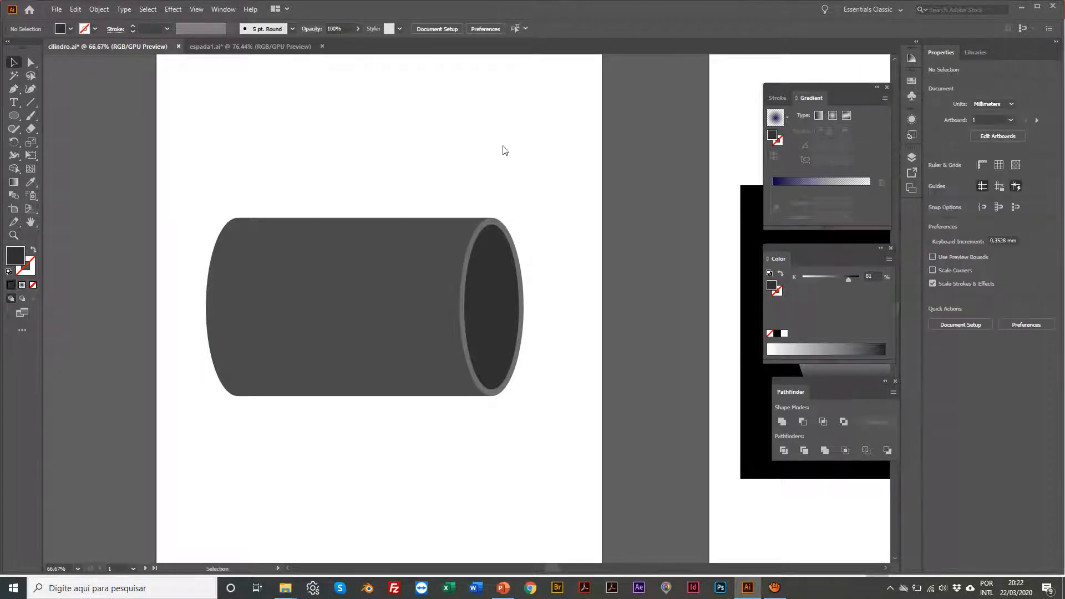
Reopen the gradient settings and fill the cylinder's body with the dark blue to transparent linear gradient.
click(820, 116)
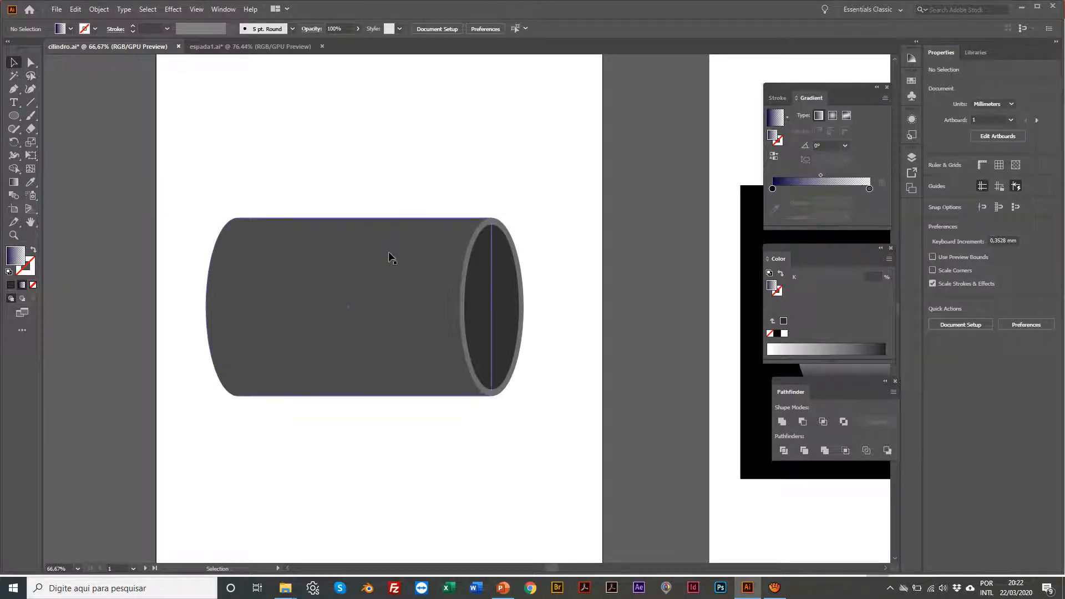
click(888, 88)
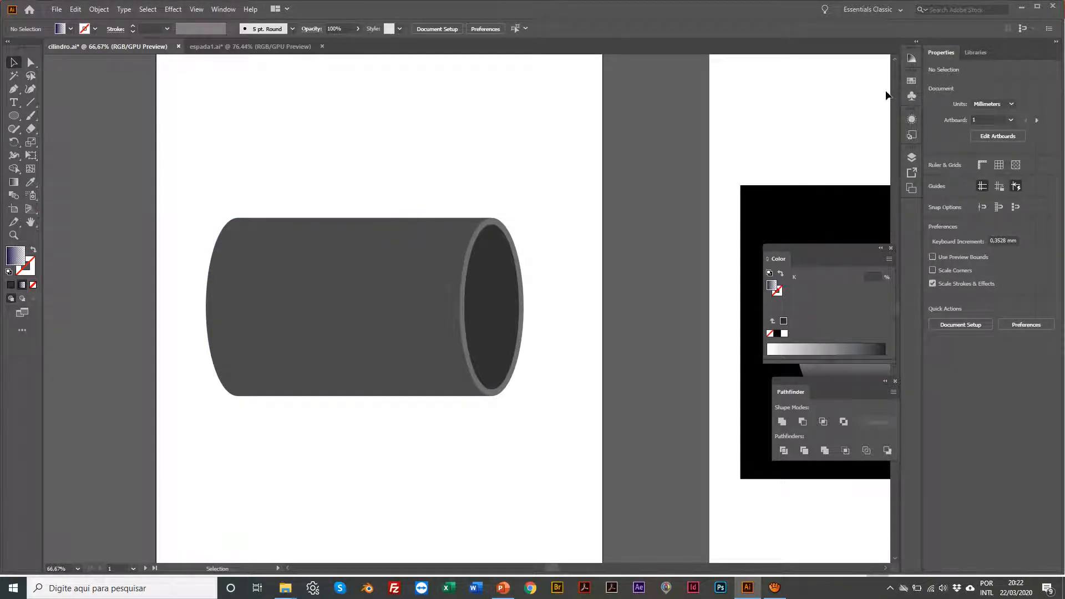
click(219, 11)
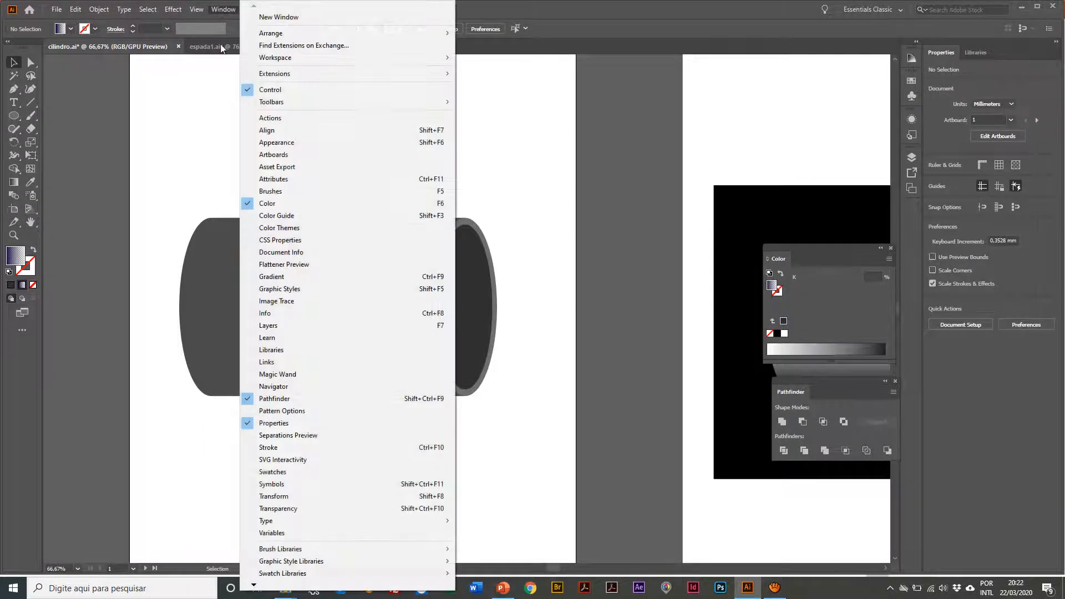
click(283, 278)
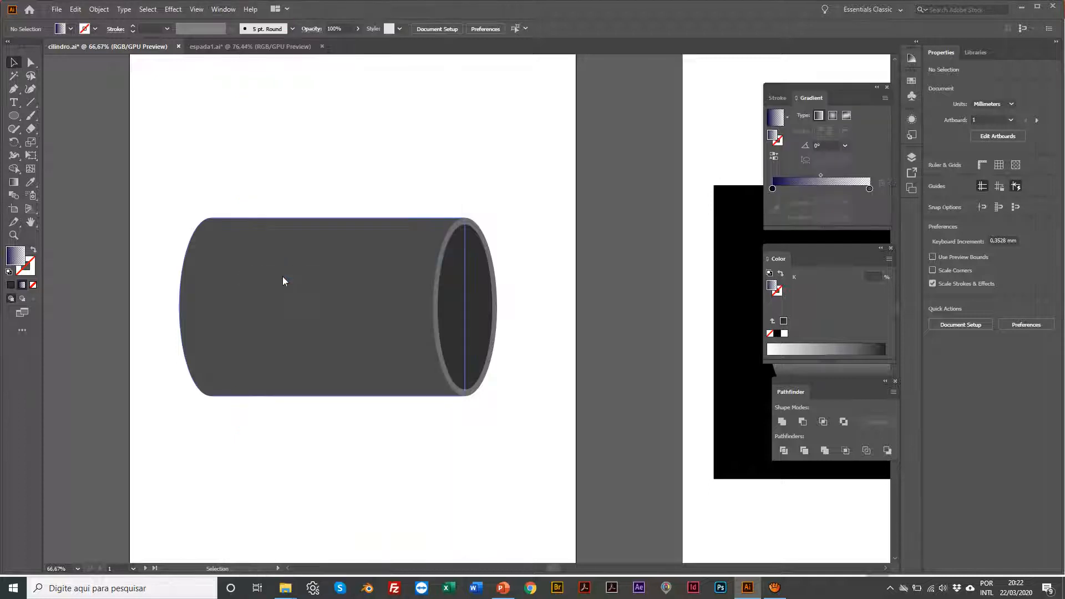
click(287, 262)
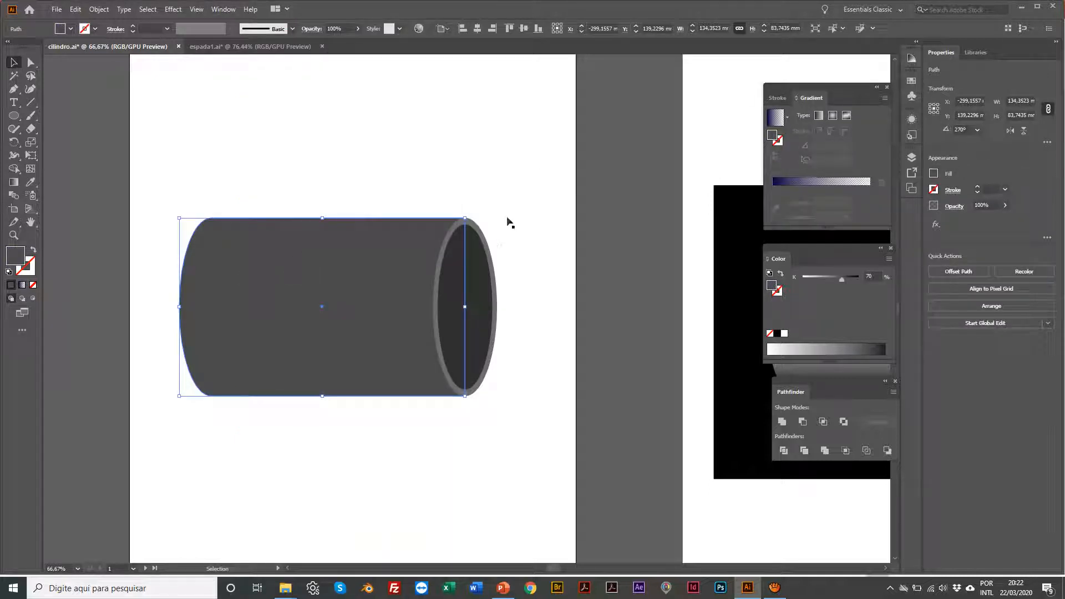
drag(778, 120, 360, 265)
scroll(425, 210, right, 1)
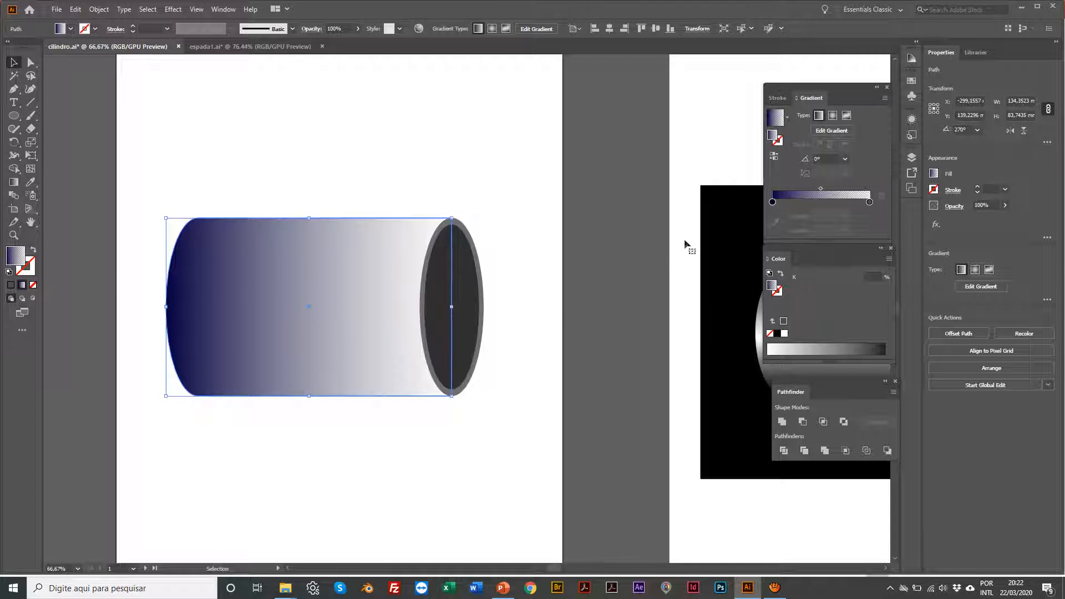
Convert the first stop of the body's gradient to grayscale and set it to K 100%.
click(773, 203)
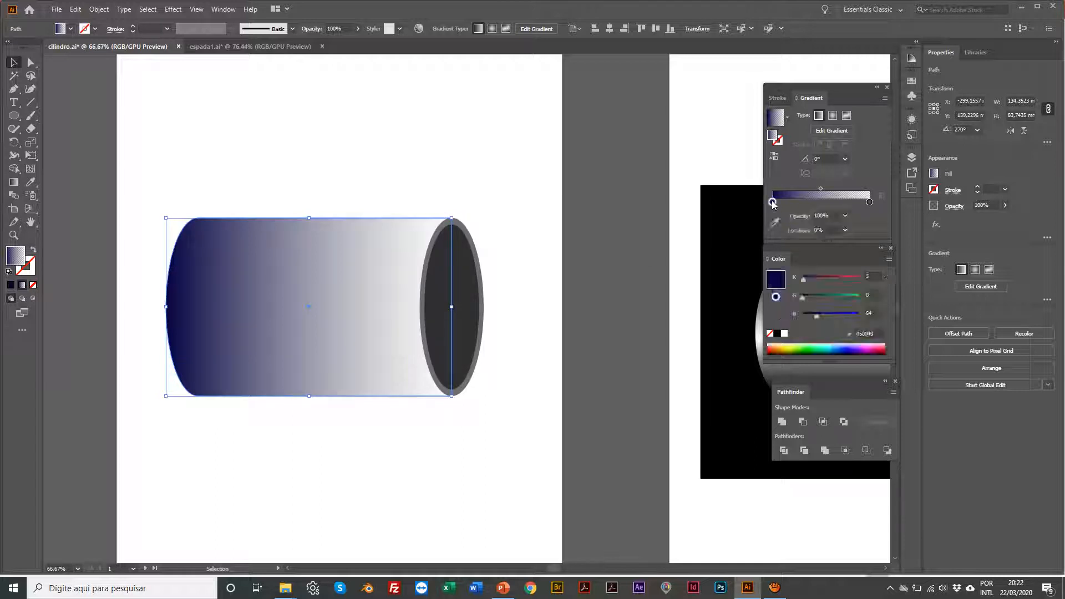
click(889, 259)
click(918, 277)
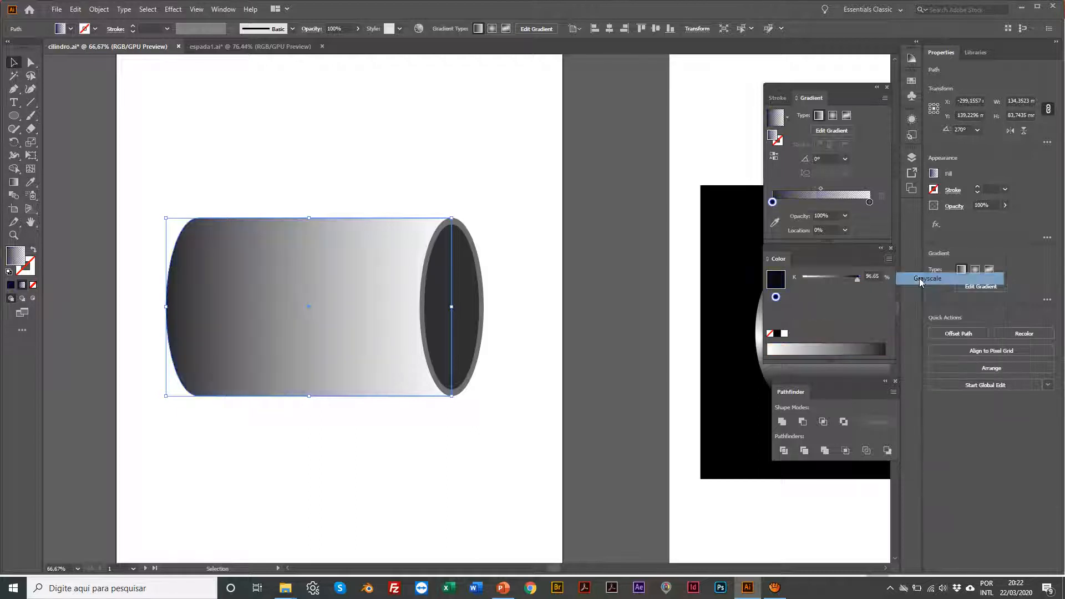
drag(857, 283, 863, 279)
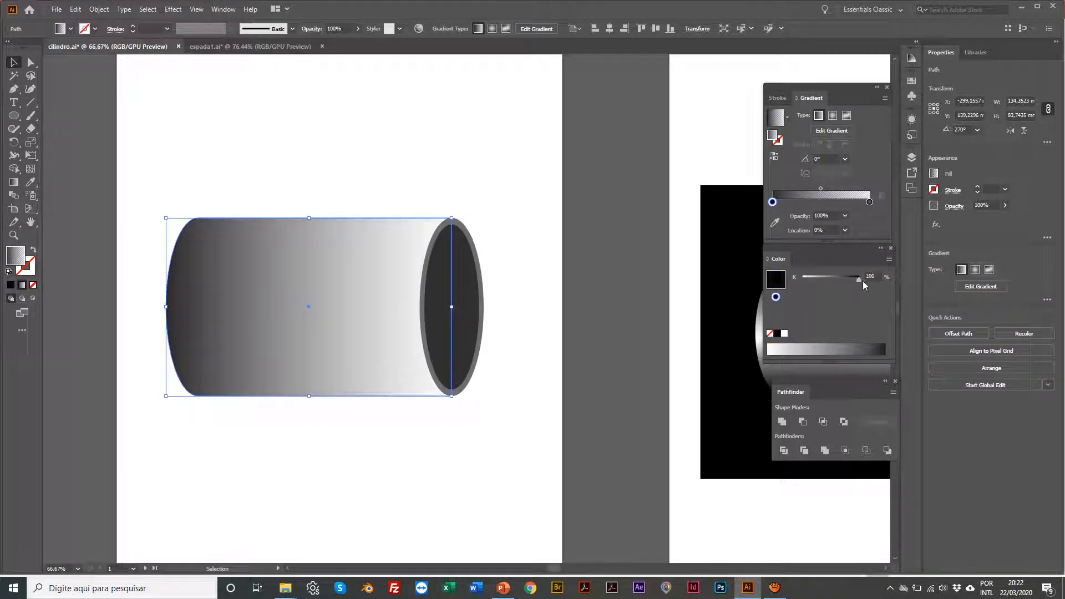
Set the gradient's end stop to 100% opacity and K 59%, and deselect the body.
click(869, 202)
drag(869, 203, 871, 203)
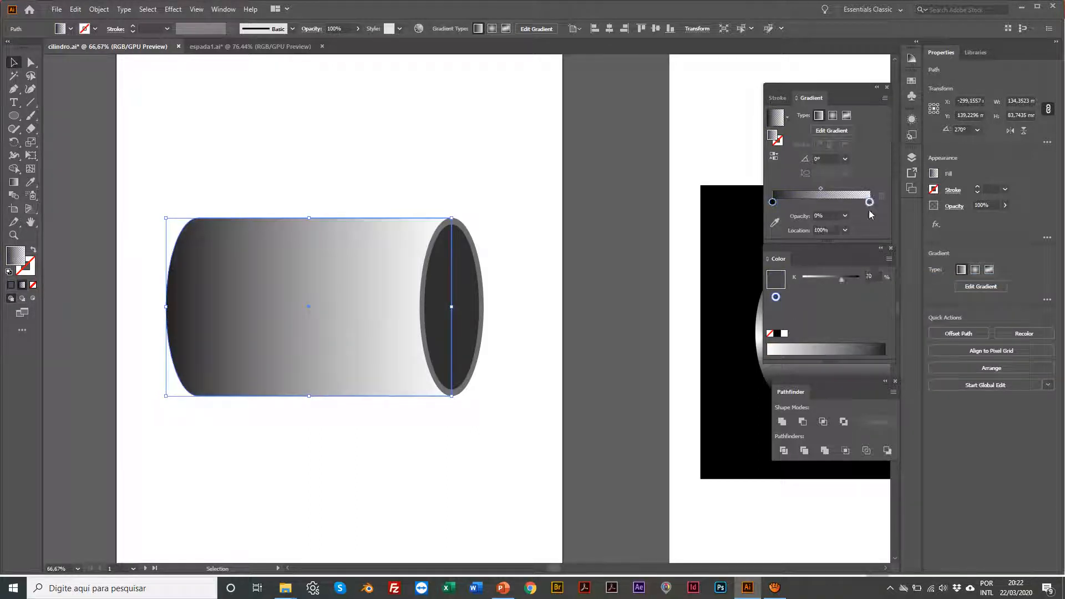
click(845, 216)
click(861, 349)
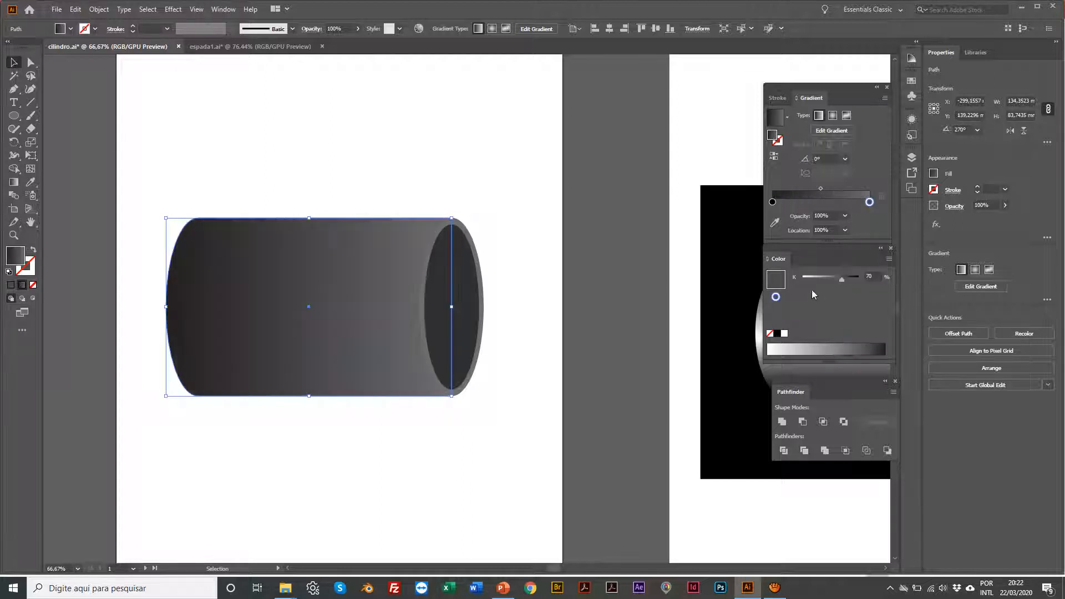
mouse_move(840, 278)
mouse_down()
mouse_move(854, 278)
mouse_move(834, 278)
mouse_up()
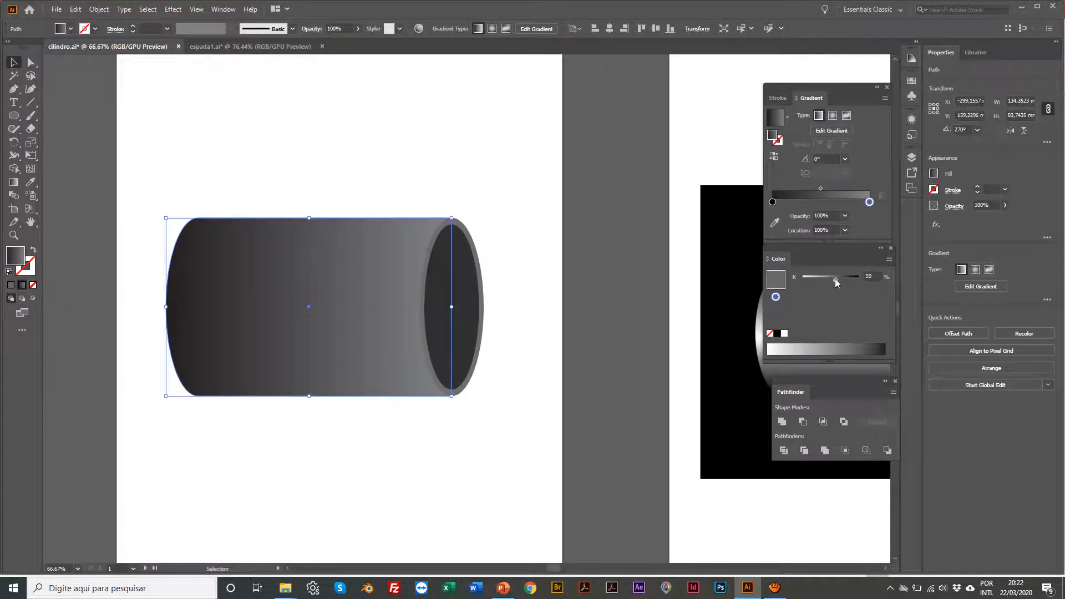
click(381, 118)
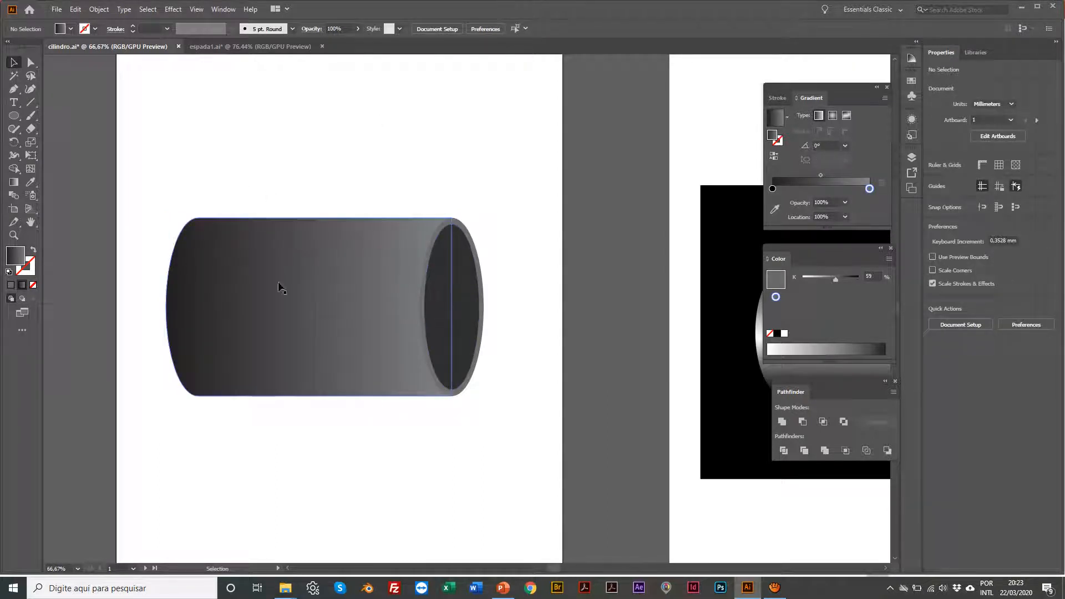
Set the angle of the cylinder body's gradient to 90°.
click(344, 278)
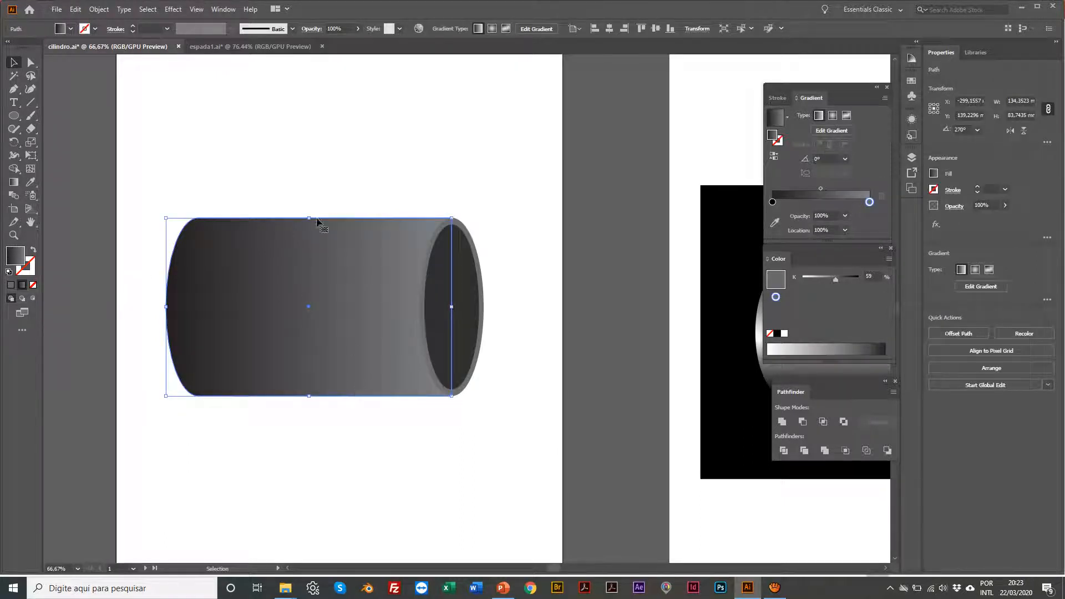
scroll(380, 338, up, 1)
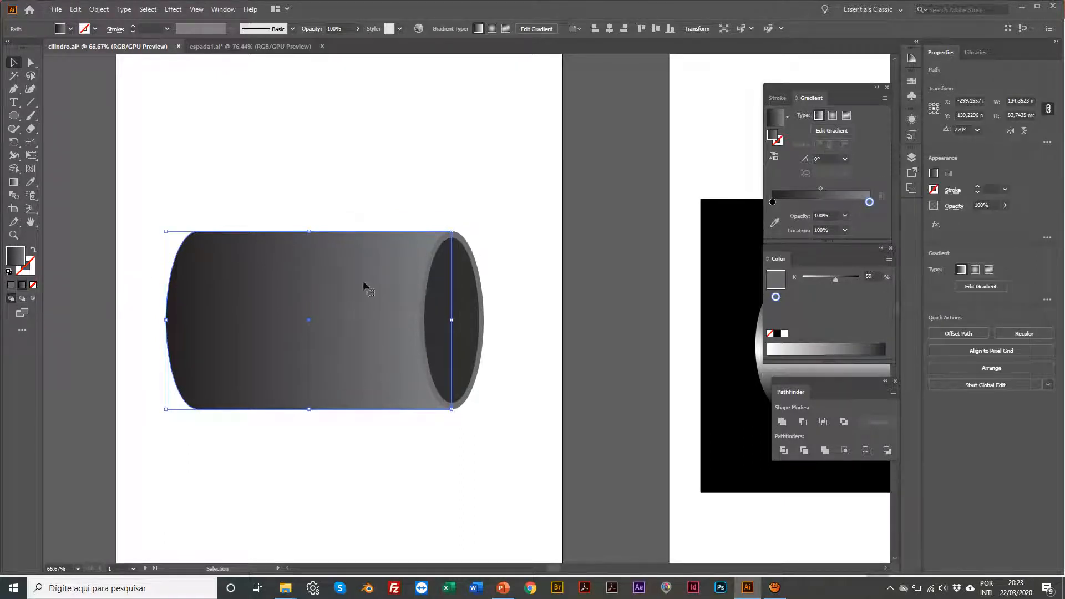
scroll(379, 349, up, 1)
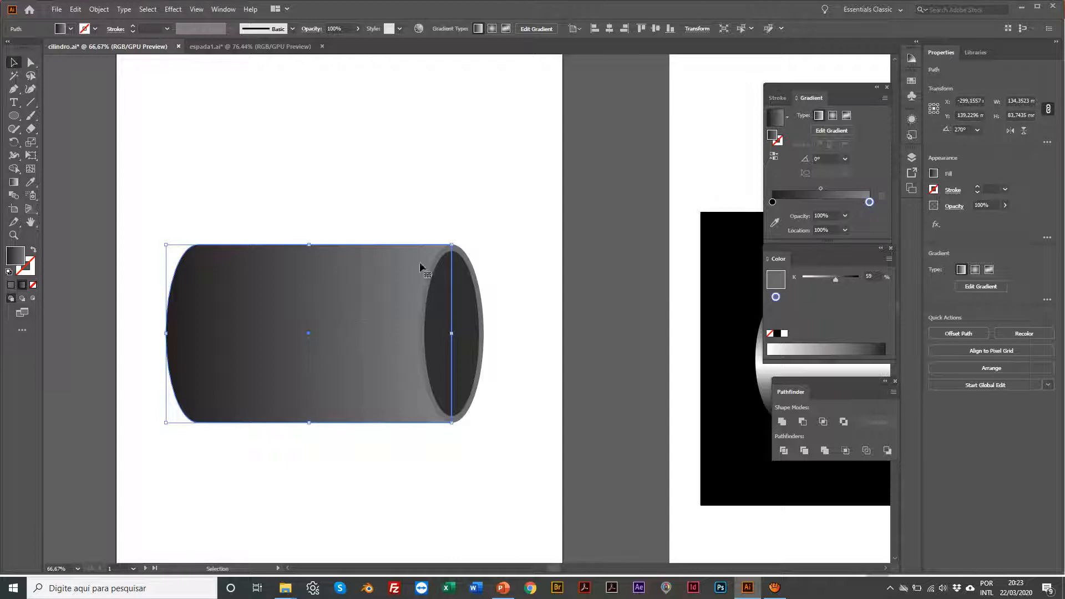
click(846, 160)
click(856, 220)
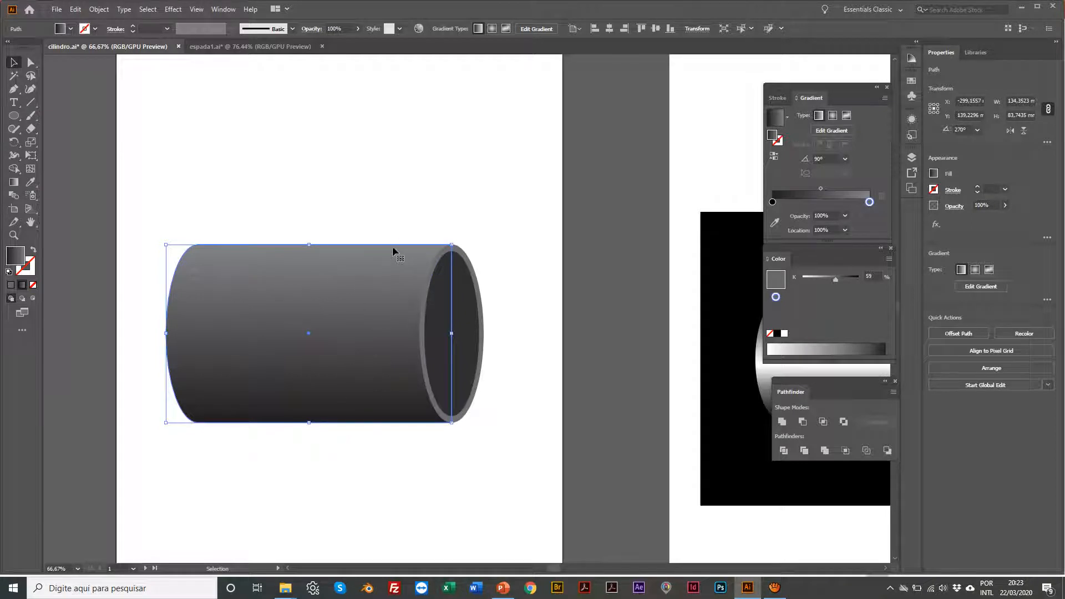
Try reversing the direction of the body's gradient.
click(774, 160)
double_click(774, 159)
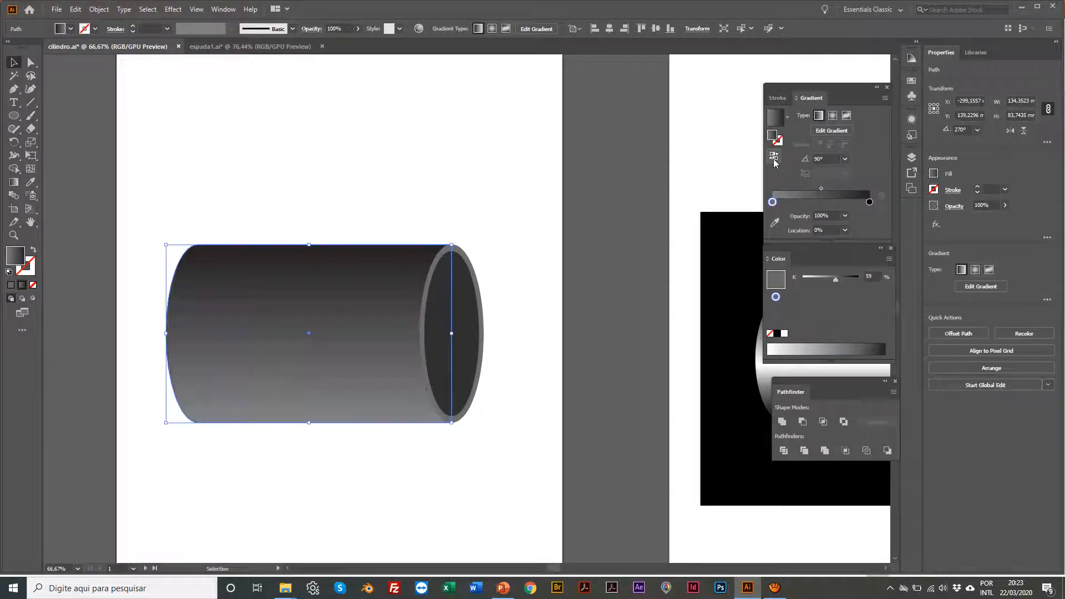
click(774, 160)
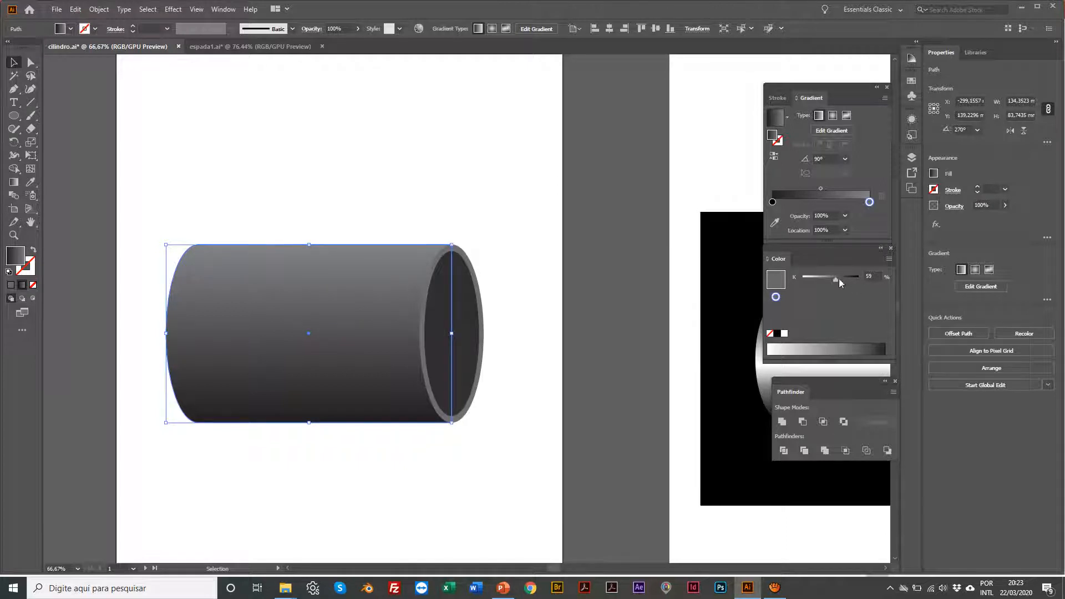
Darken the end stop of the body's gradient to K 91% and deselect the body.
drag(840, 278, 857, 281)
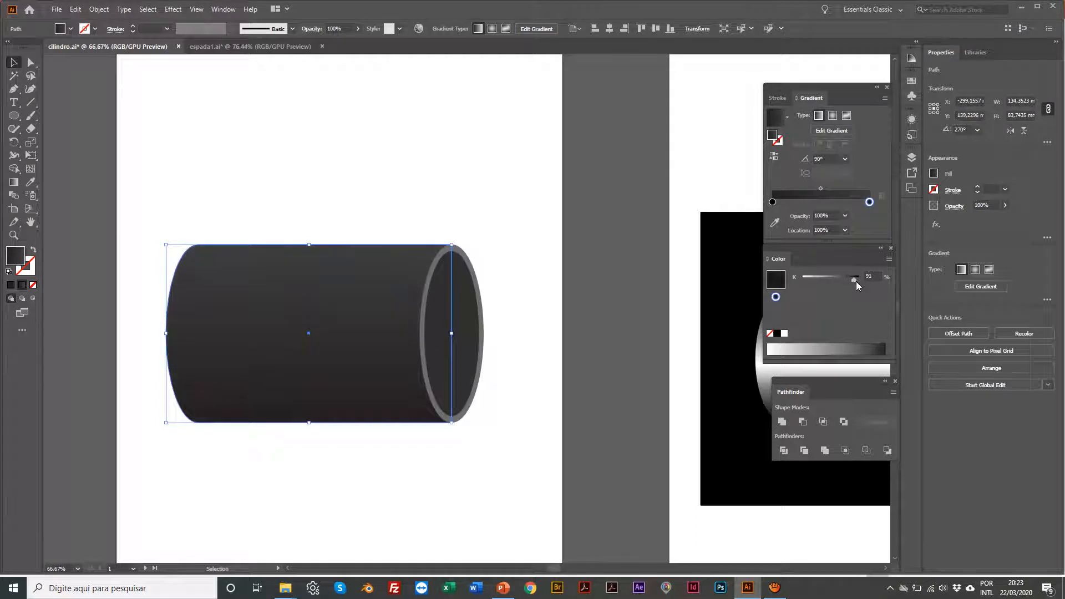
click(772, 203)
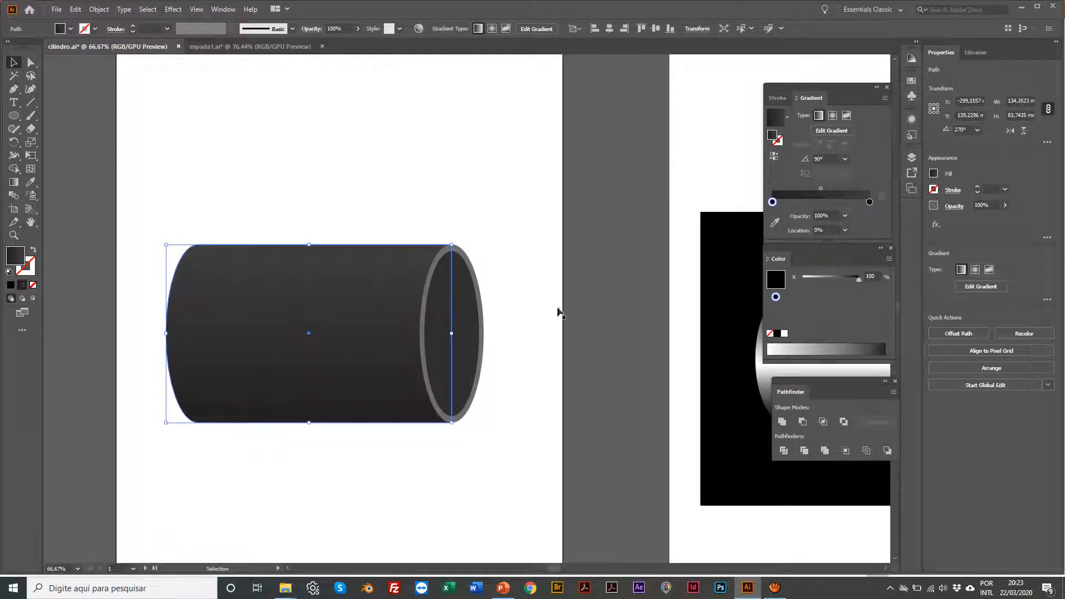
click(425, 206)
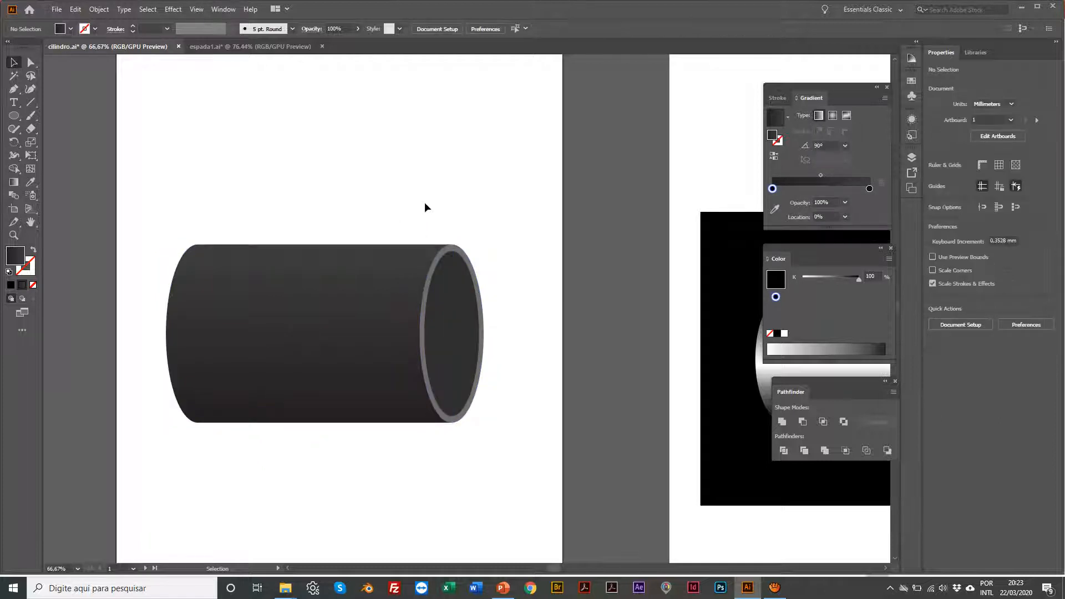
scroll(352, 355, left, 1)
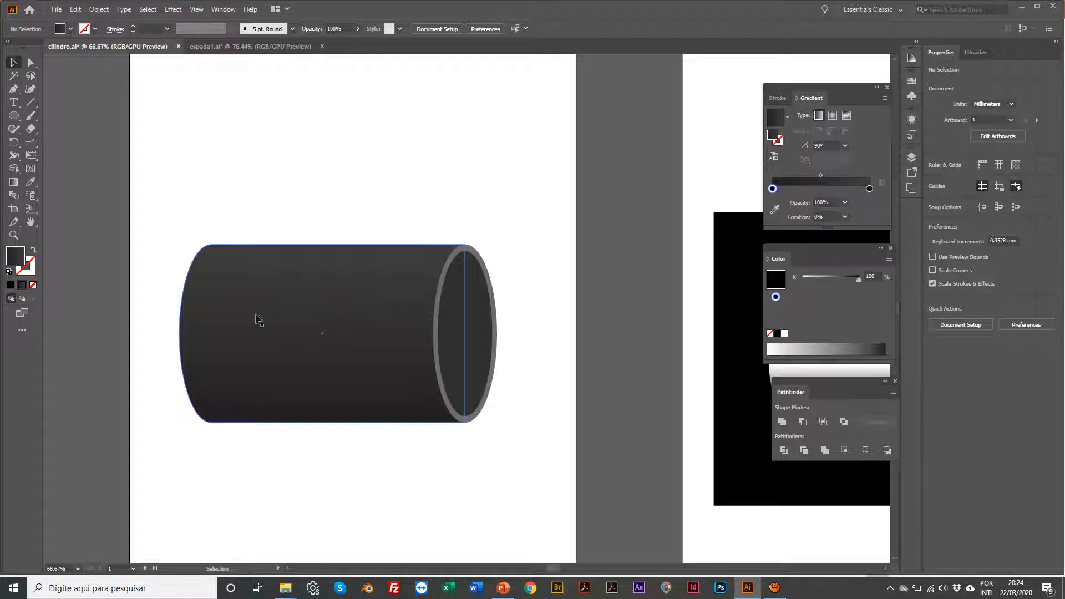
Add a middle highlight stop at about 52% of the body's gradient, in grayscale with K 2% and 99% opacity.
click(386, 305)
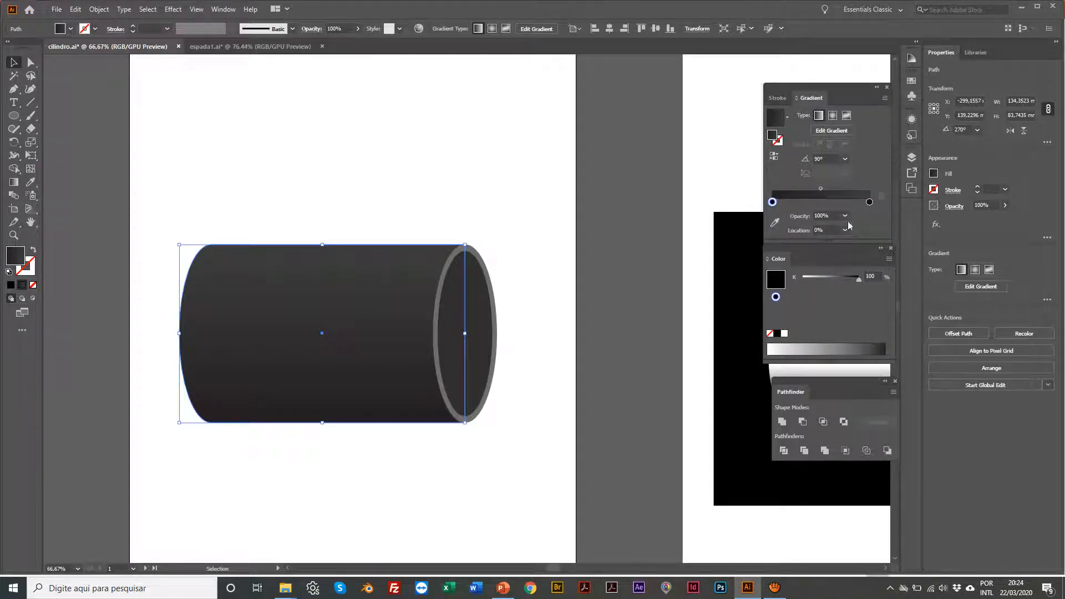
click(824, 202)
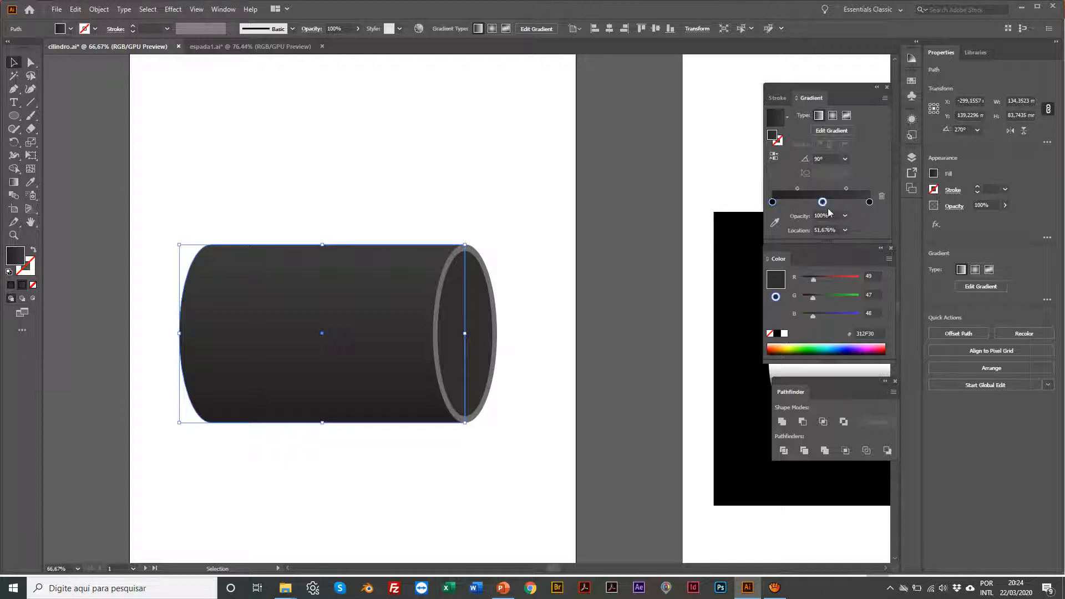
click(890, 260)
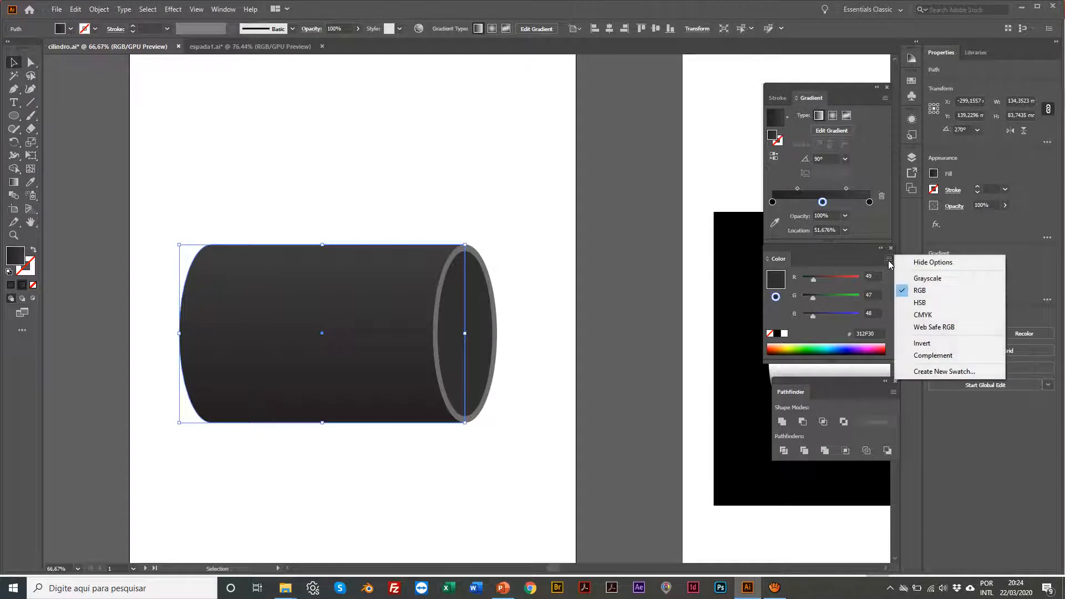
click(916, 279)
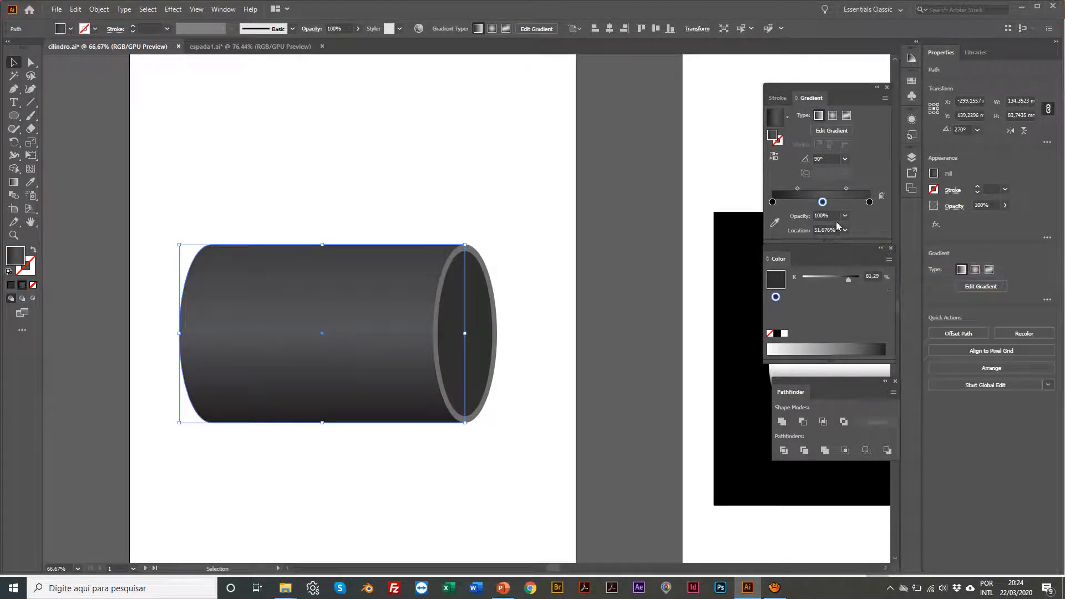
scroll(832, 214, down, 1)
drag(845, 278, 795, 278)
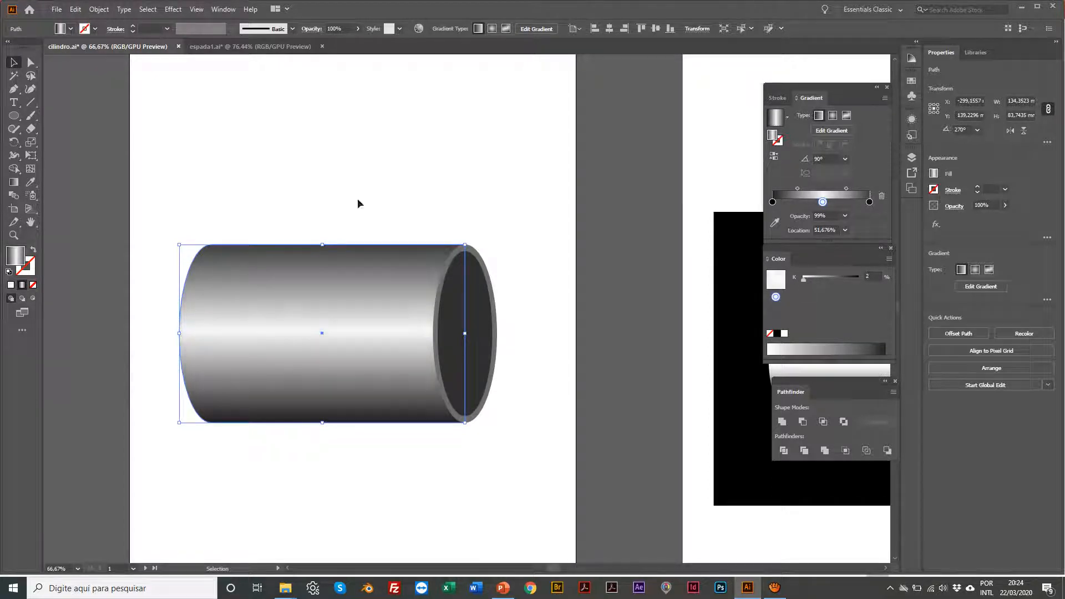
click(362, 125)
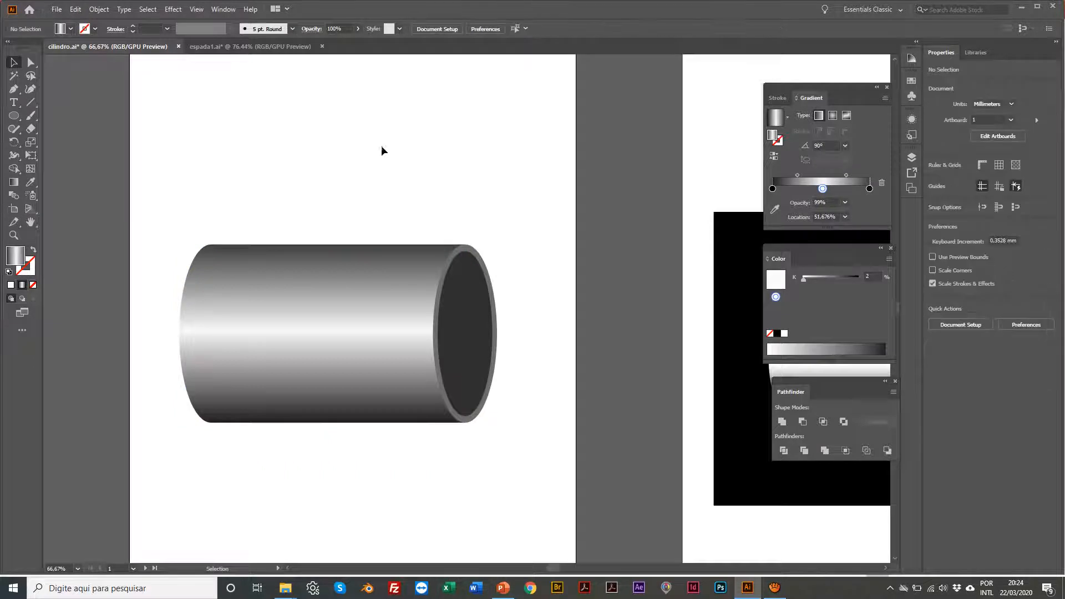
click(374, 297)
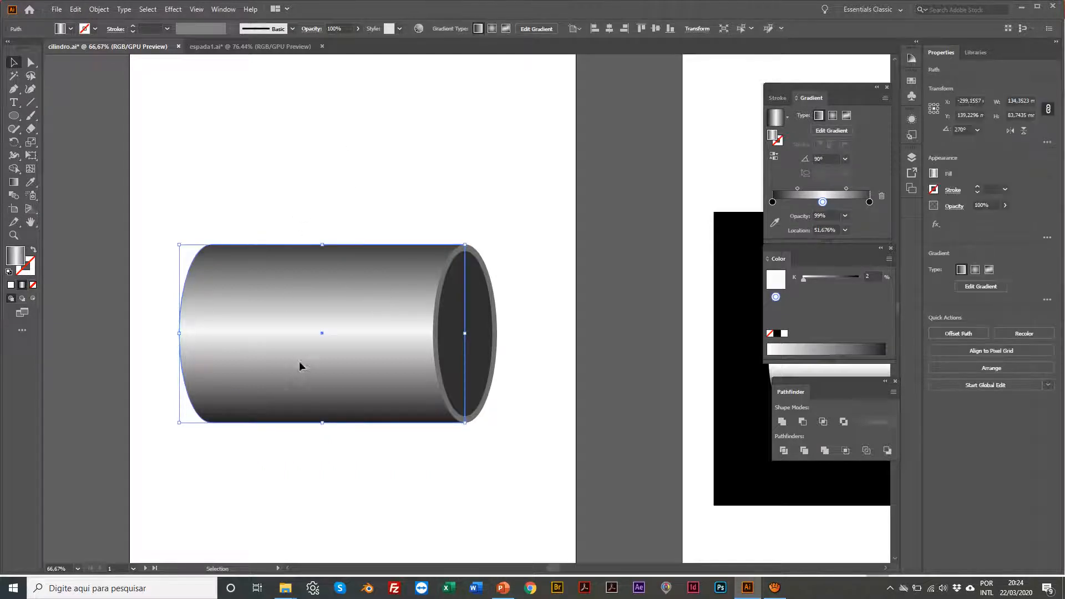
click(326, 224)
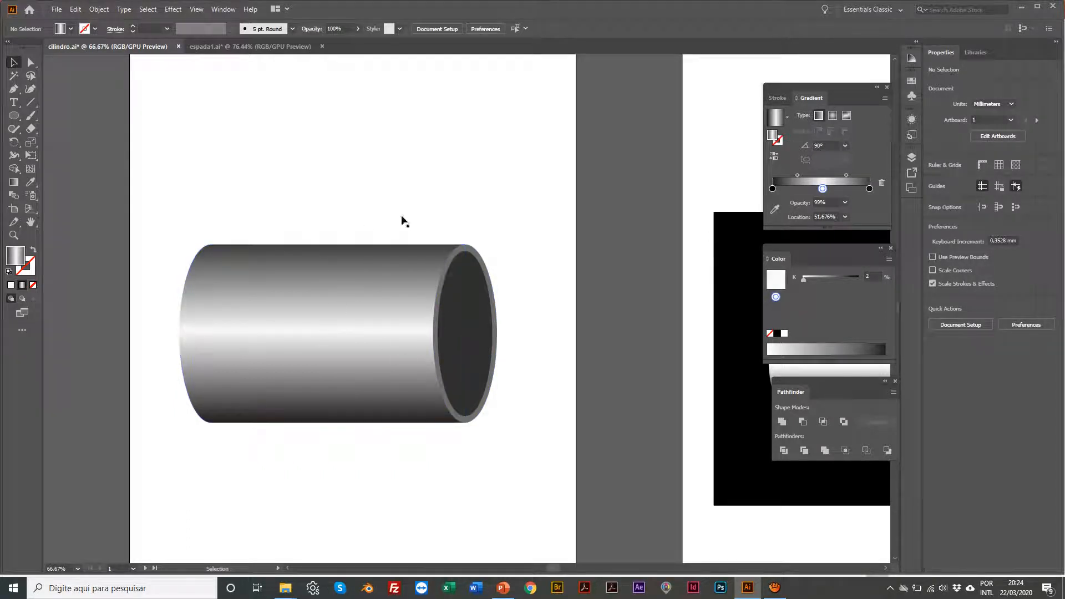
Add a stop at about 28% of the cylinder body's gradient and set it to grayscale K 75%.
click(382, 288)
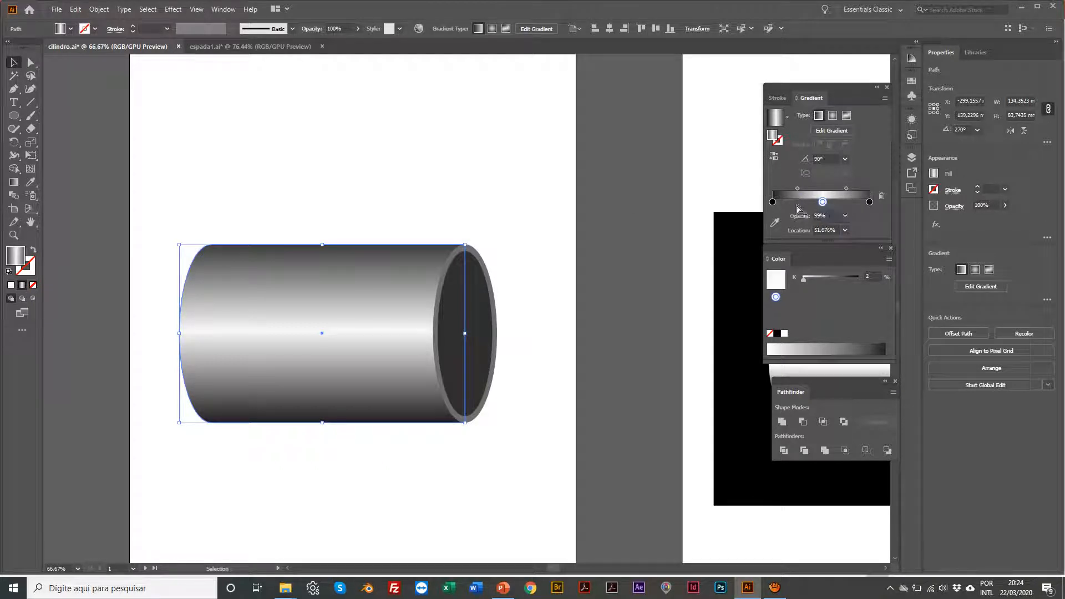
scroll(376, 335, up, 1)
scroll(376, 335, left, 1)
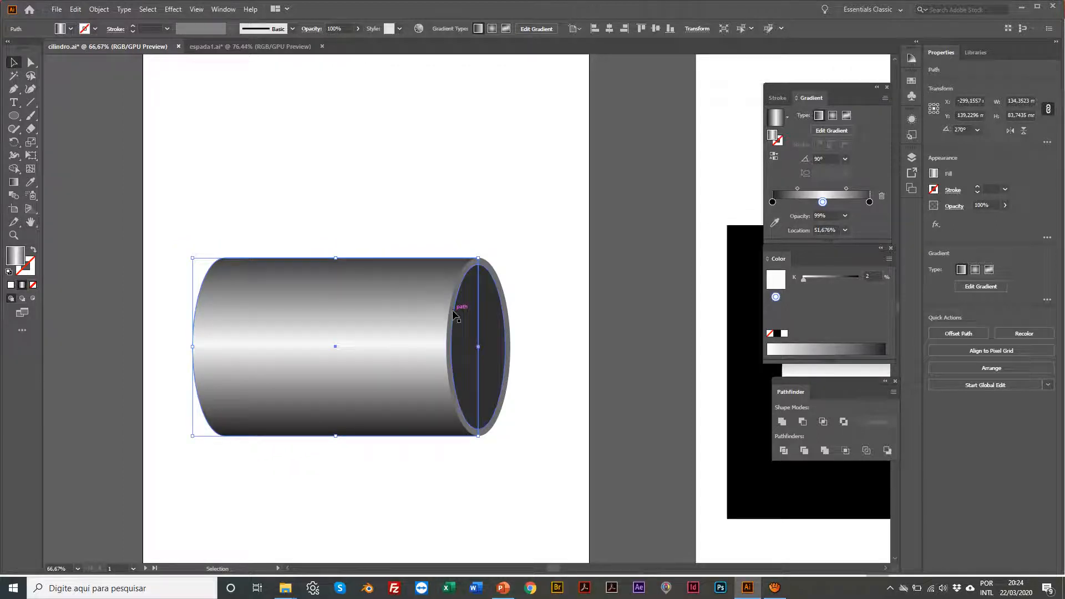
click(800, 203)
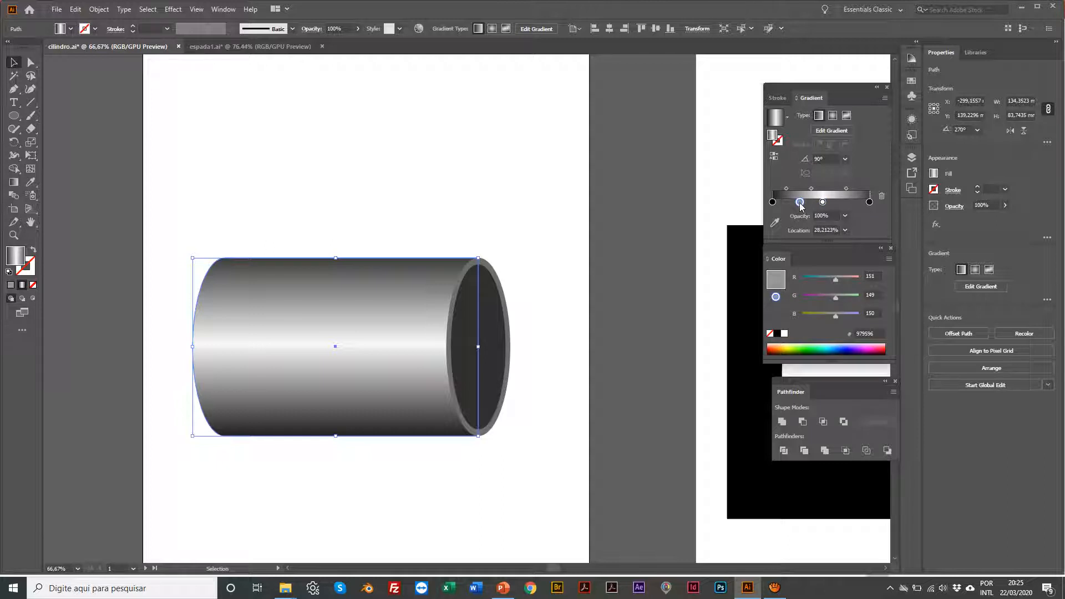
click(889, 259)
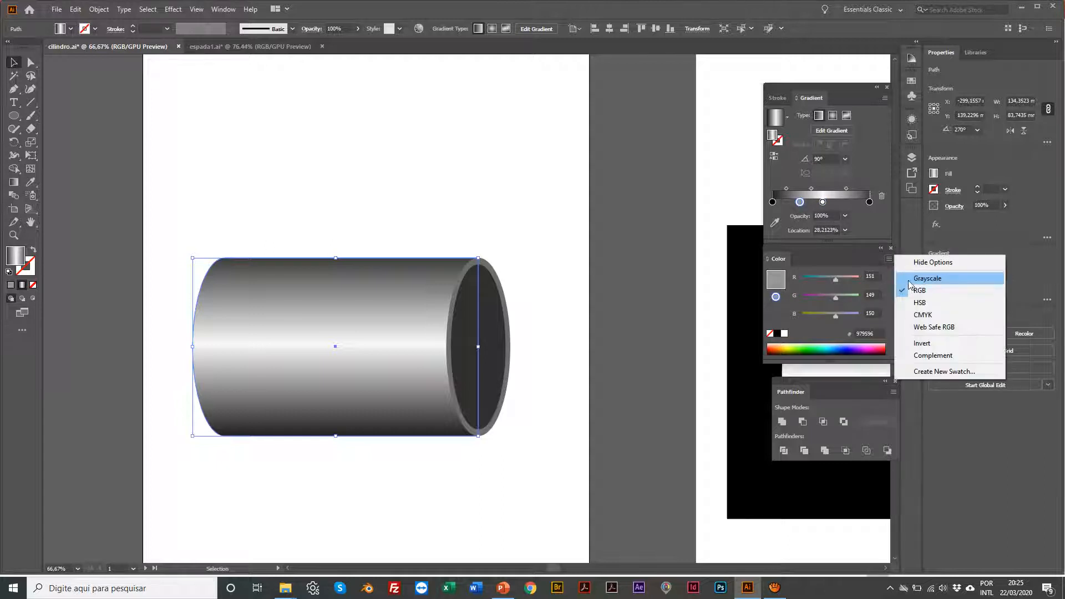
click(910, 280)
drag(826, 279, 847, 282)
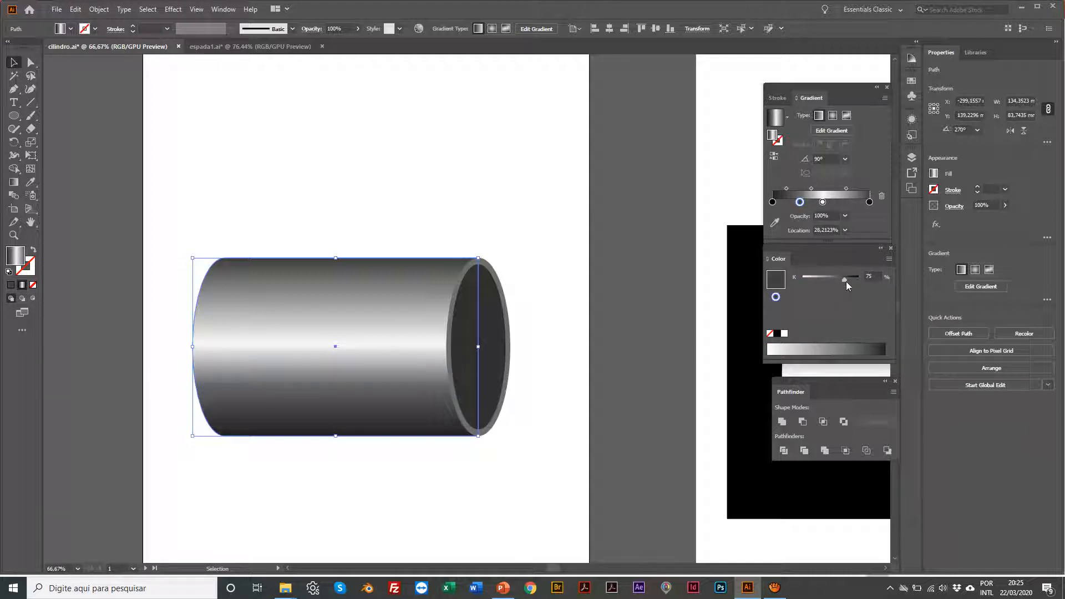
Add another stop at about 76% of the body's gradient and set it to grayscale K 62%.
click(847, 203)
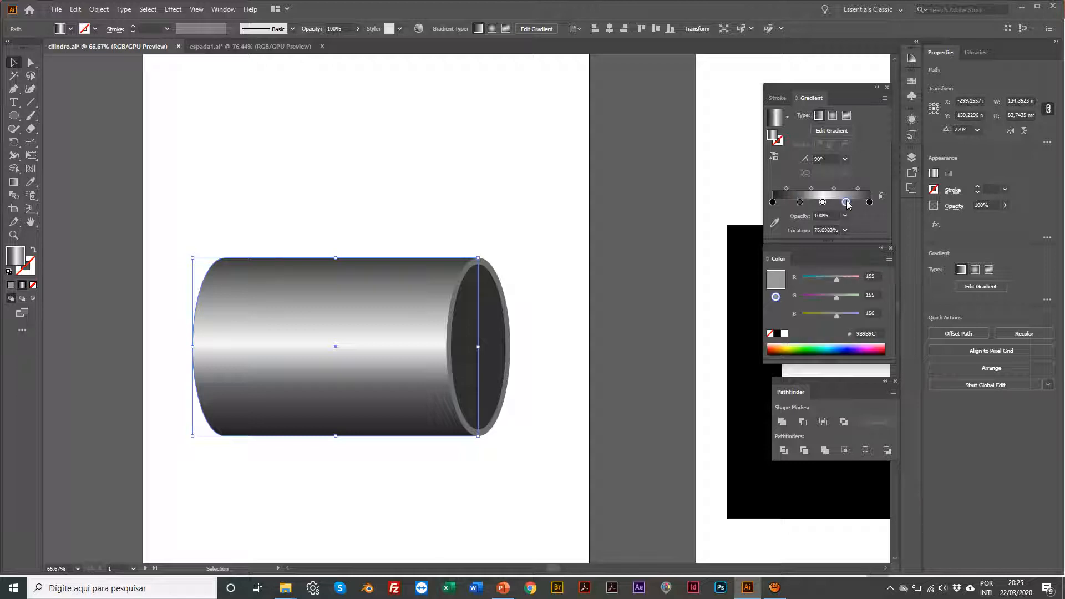
click(889, 258)
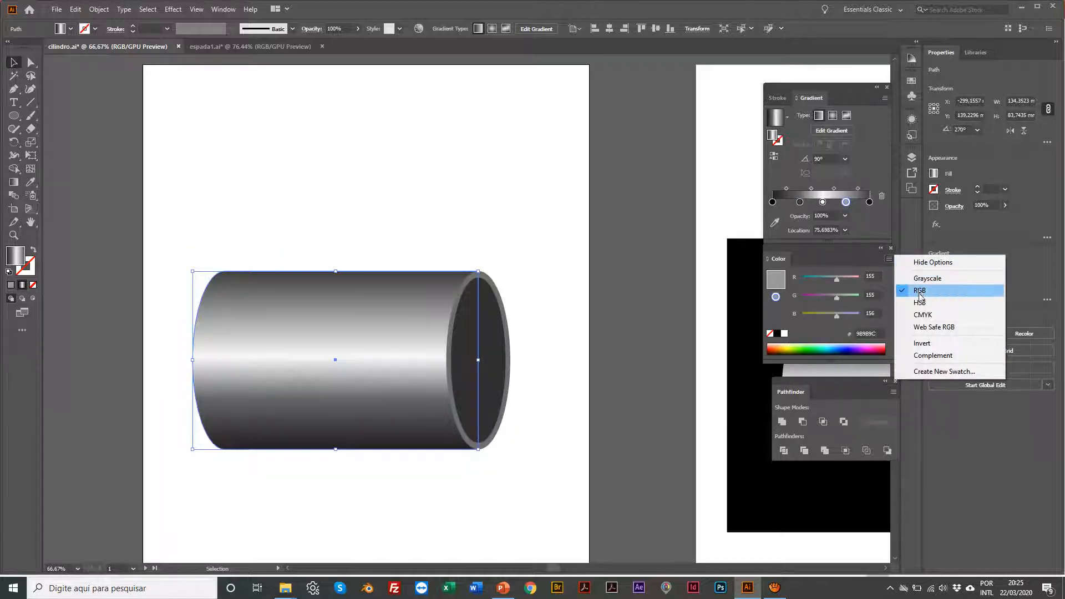
click(928, 277)
click(830, 278)
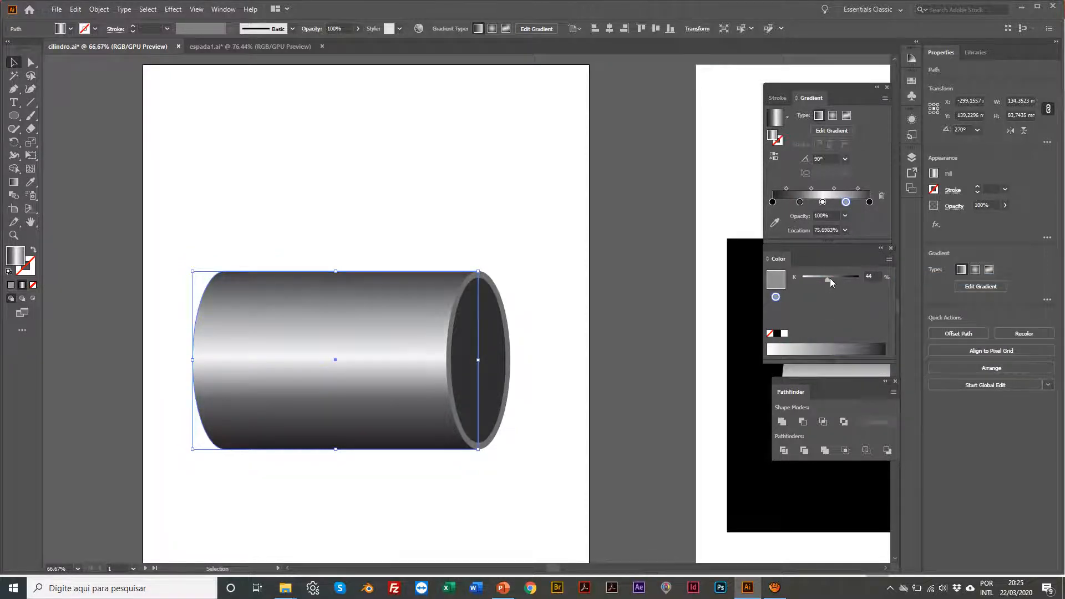
drag(830, 278, 838, 275)
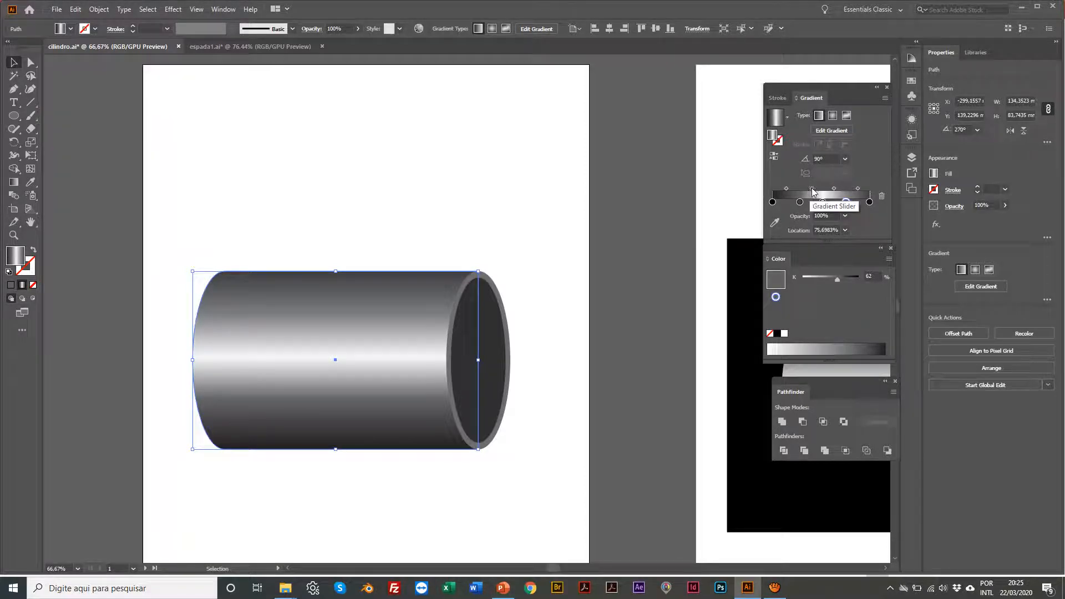
Try the midpoint between the 28% dark stop and the highlight at about 62%, 45% and 26%.
drag(811, 189, 811, 188)
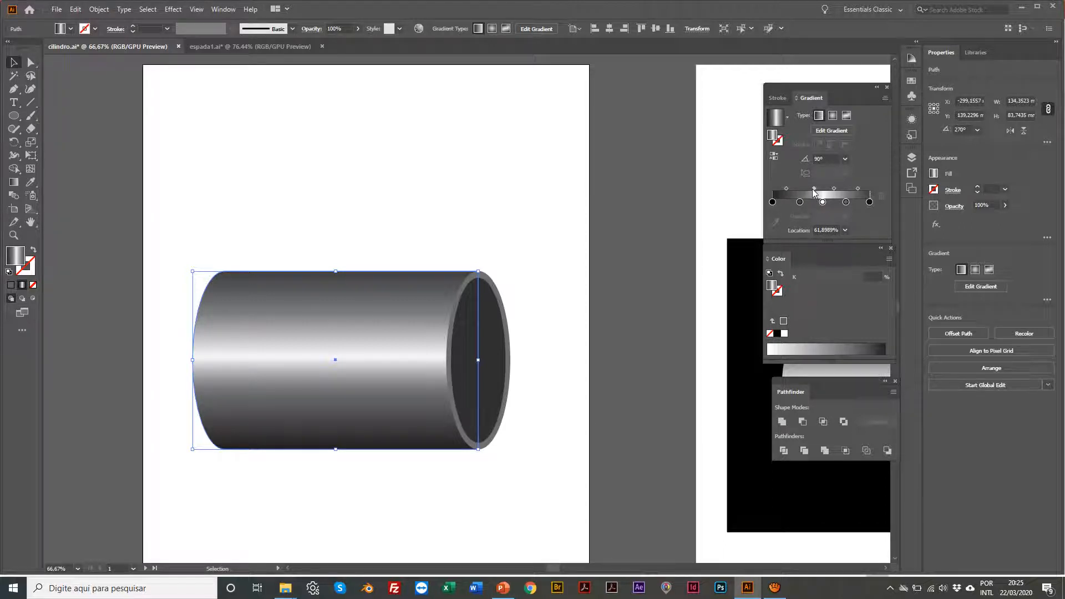
drag(814, 189, 810, 189)
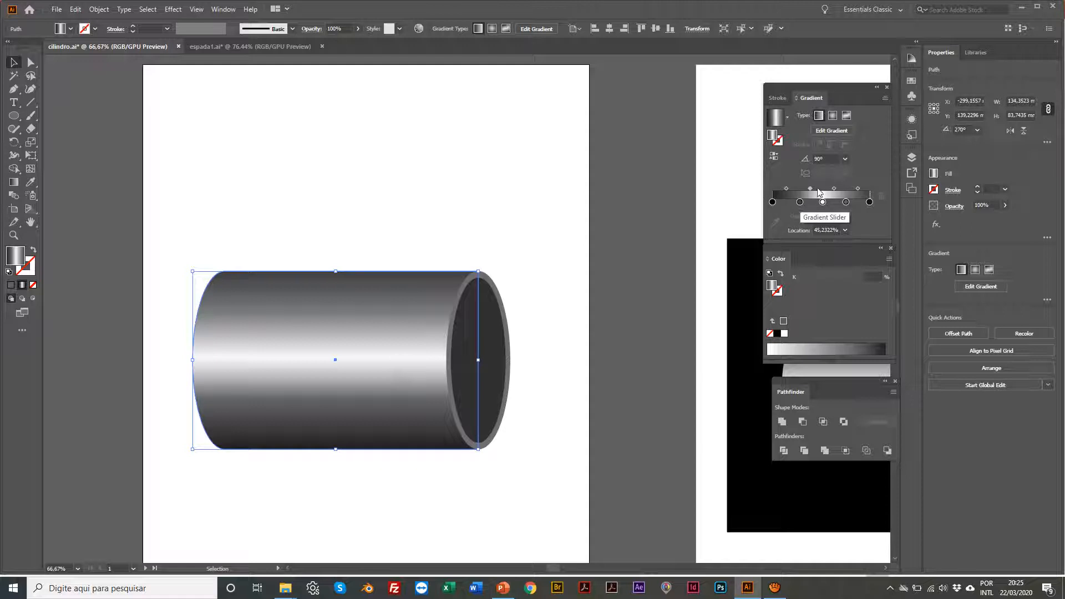
drag(810, 189, 805, 187)
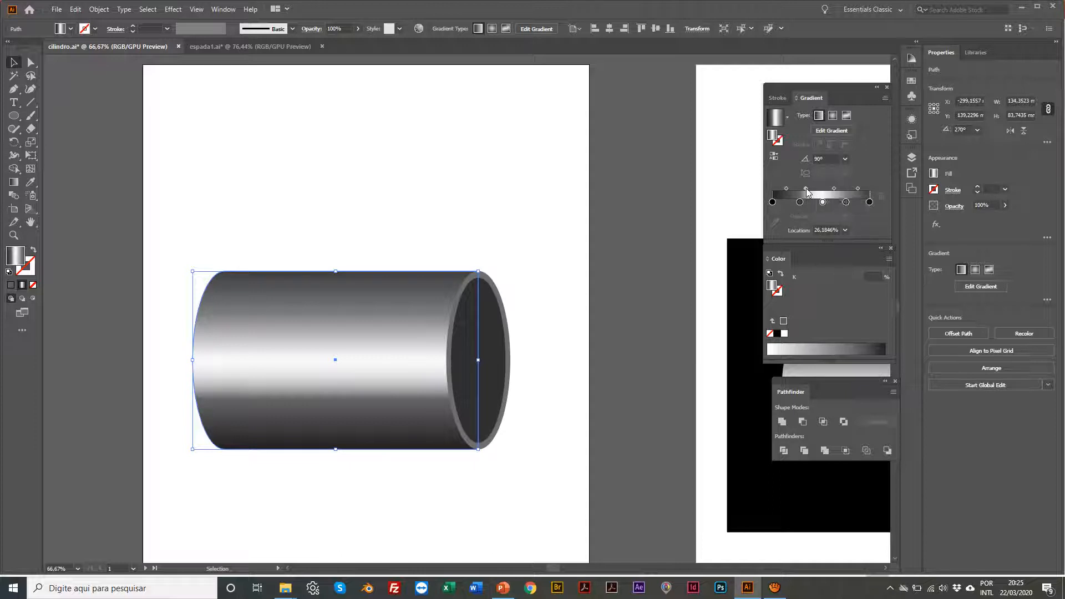
Move the body gradient's 28% stop to about 34%, with the midpoints before and after it at about 60% and 71%.
mouse_move(806, 189)
mouse_down()
mouse_move(807, 204)
mouse_move(791, 192)
mouse_up()
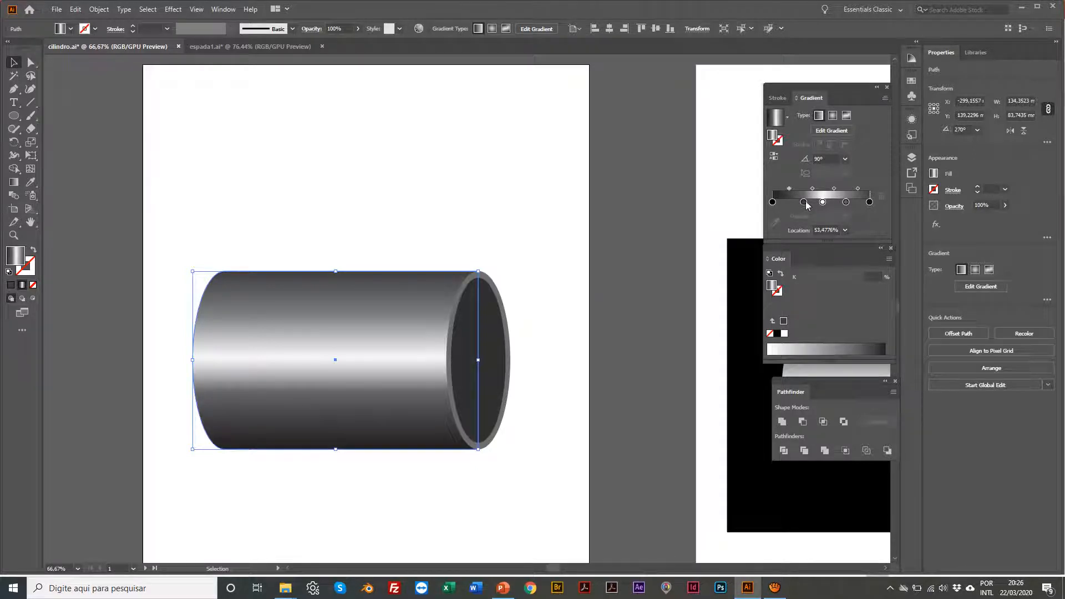
drag(805, 205, 792, 189)
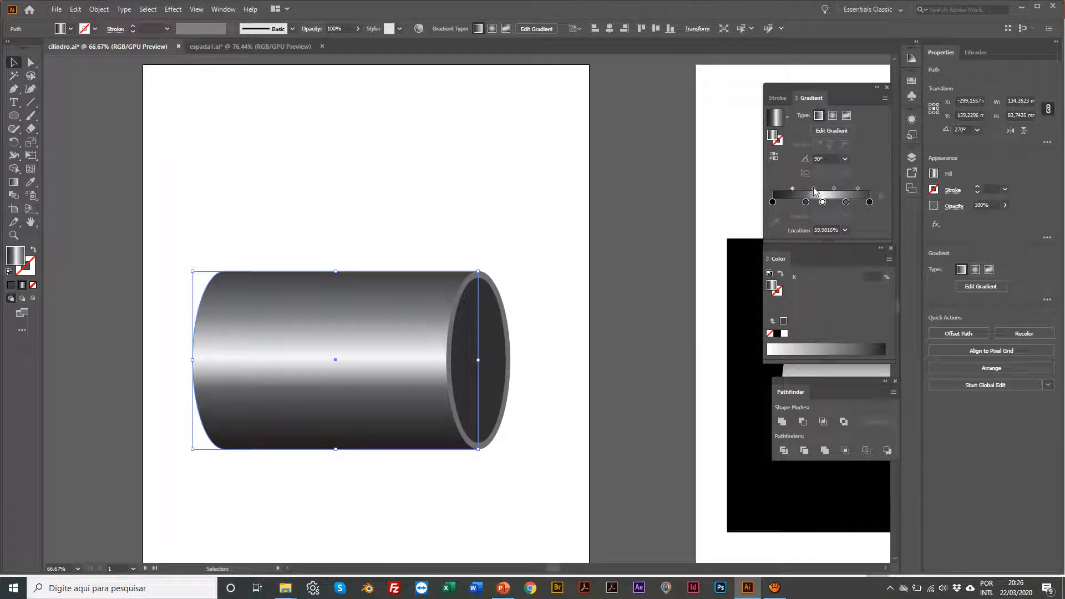
drag(814, 187, 818, 189)
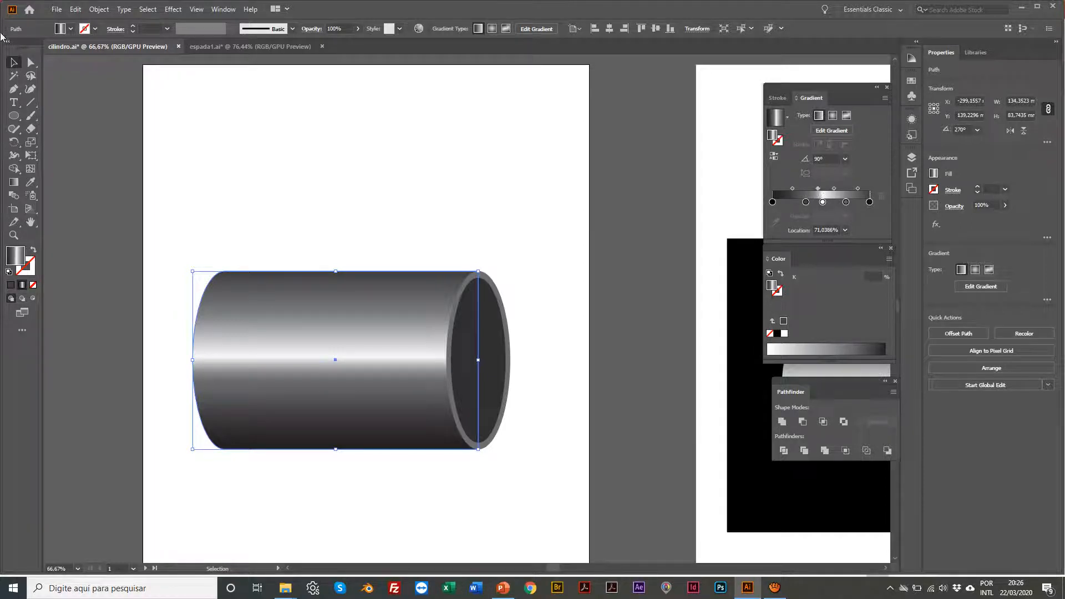
Set the body gradient's 34% stop to K 80% and its 76% stop to K 54%, with the midpoint between highlight and 76% stop at about 55%.
click(805, 202)
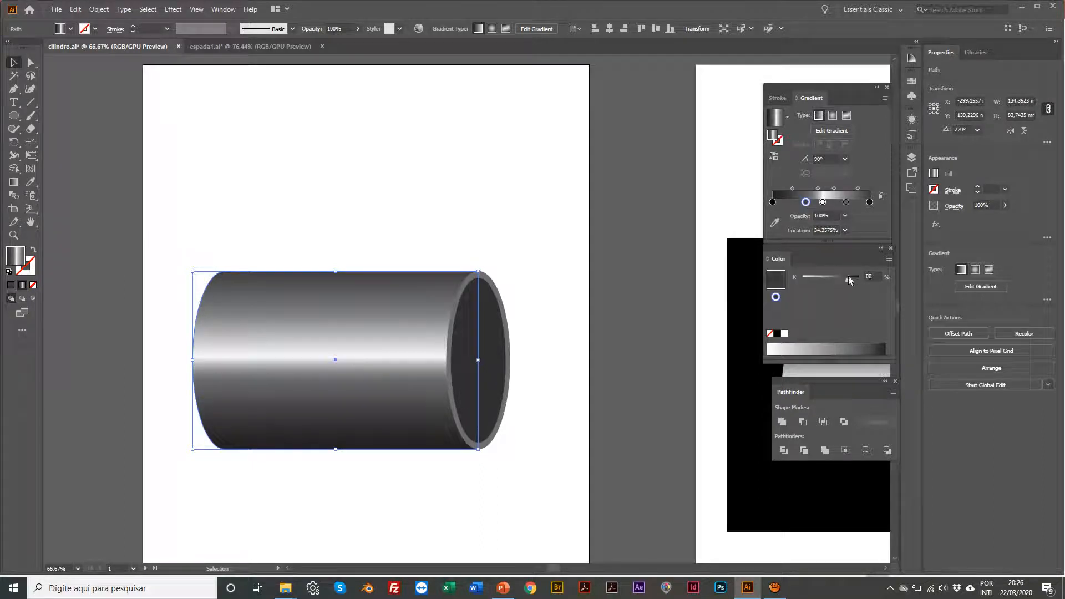
click(848, 203)
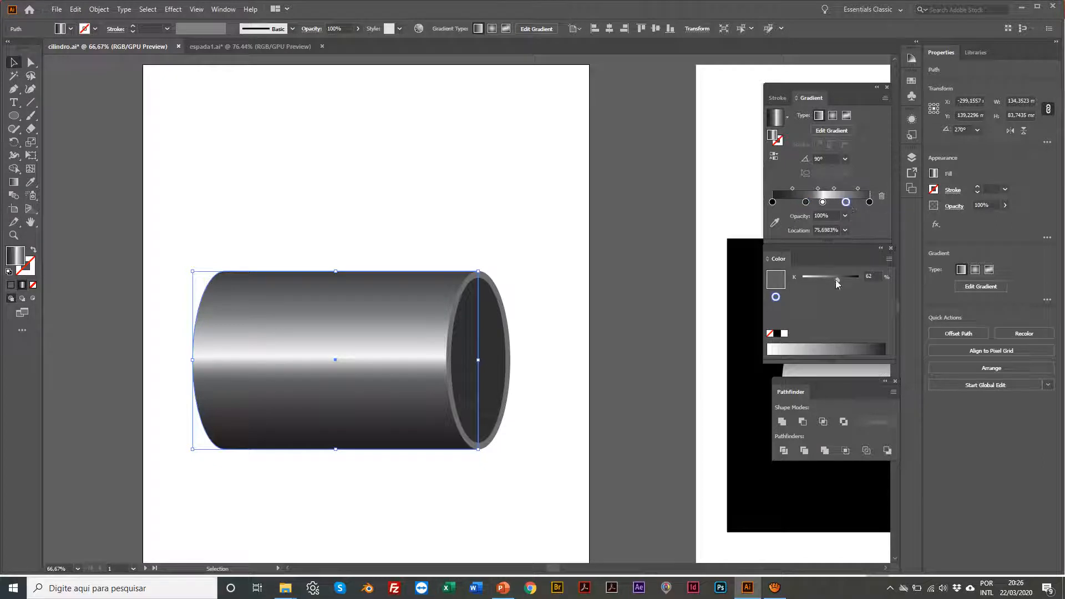
drag(837, 281, 832, 281)
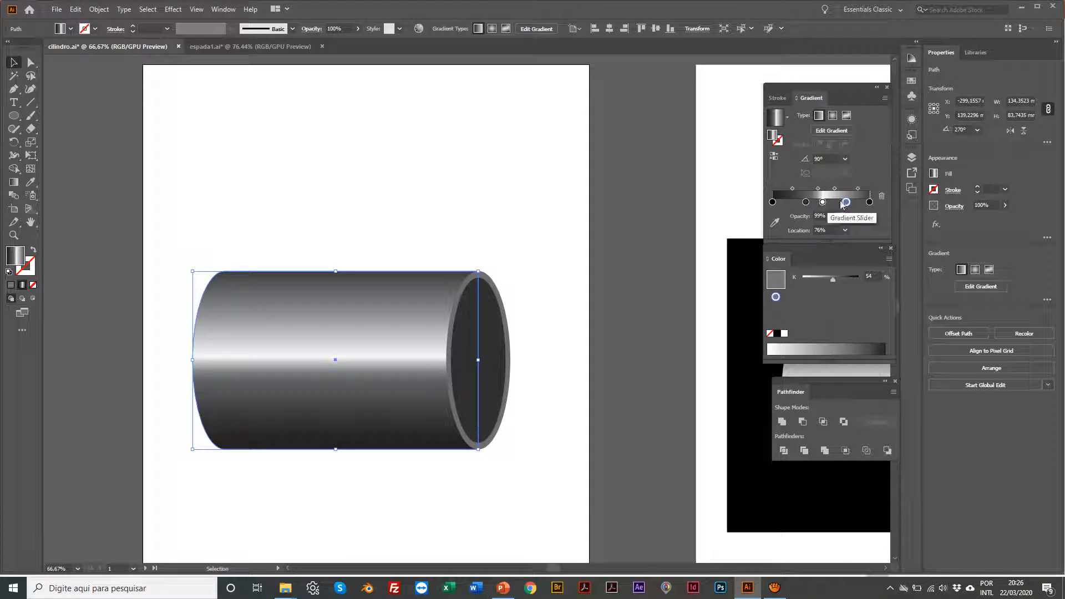
drag(834, 190, 836, 191)
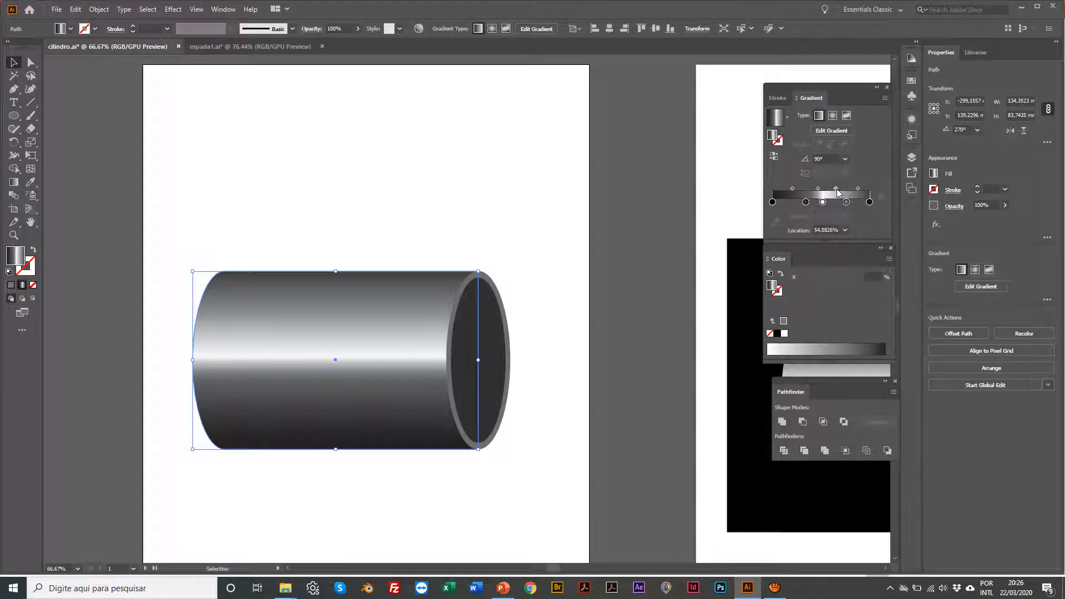
Move the 34% stop of the body's gradient to about 27%, darken it to K 82% and deselect the body.
click(807, 202)
drag(807, 203, 799, 203)
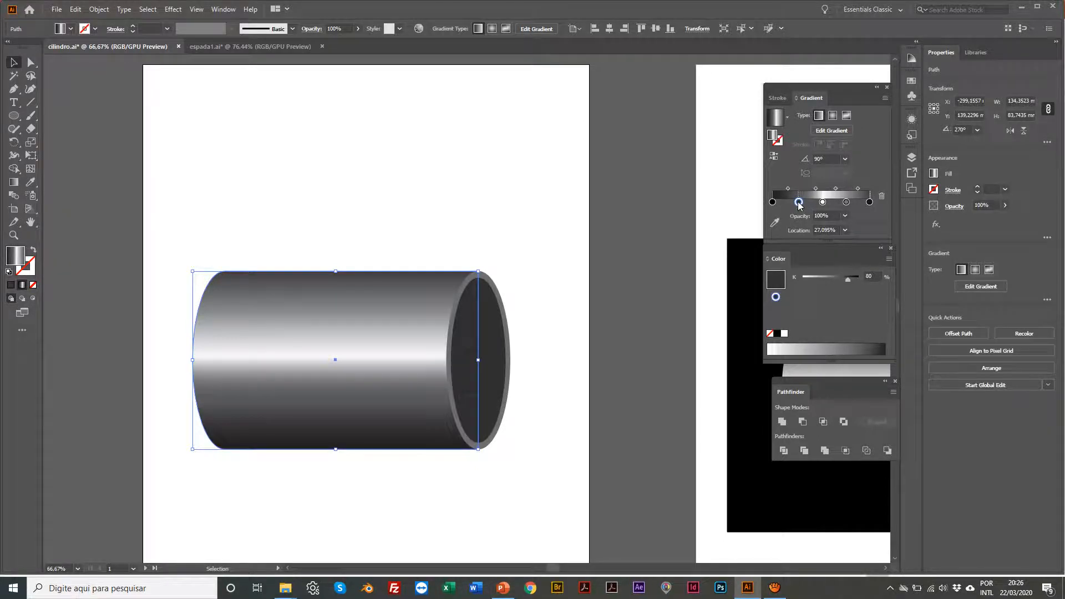
drag(847, 279, 847, 276)
click(209, 118)
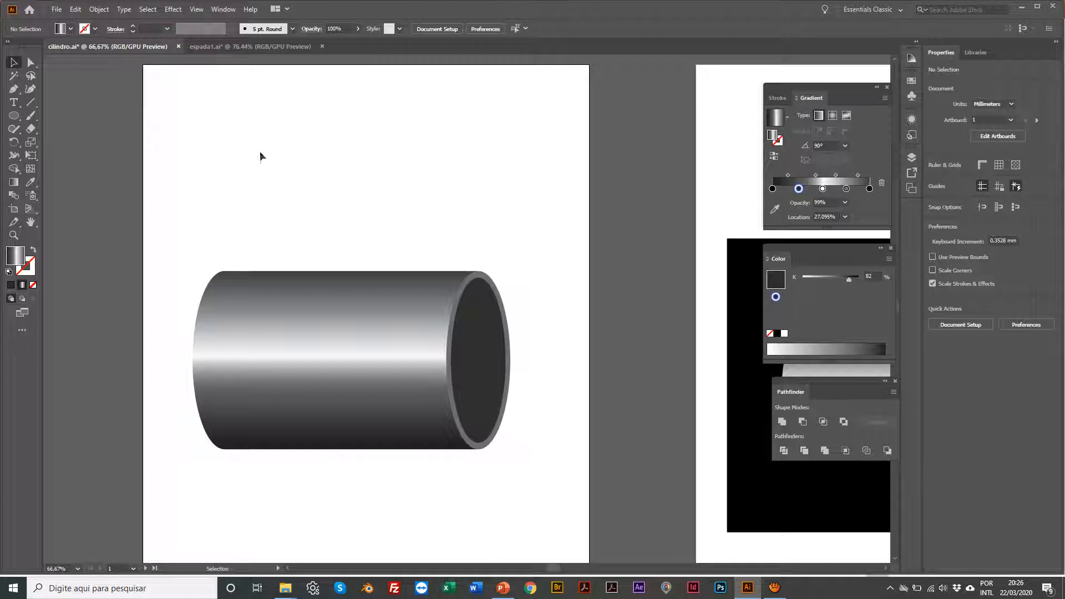
Draw a rectangle about 210 mm wide and 138 mm high across the full artboard width, covering the cylinder.
click(14, 117)
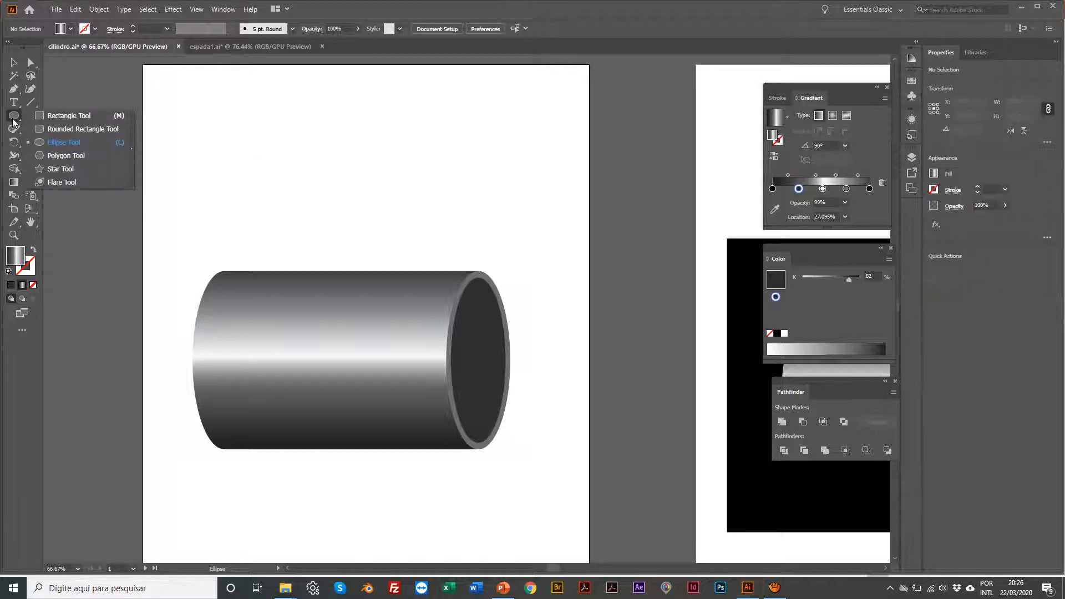
click(68, 116)
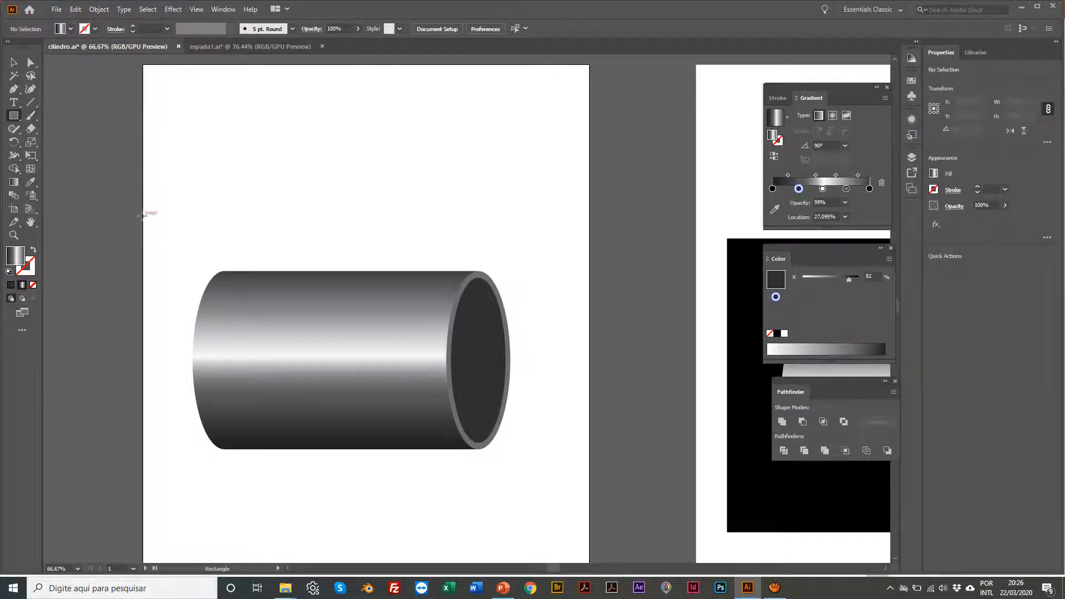
drag(142, 211, 589, 505)
Turn the rectangle's 27% gradient stop black and remove the highlight, 76% and end stops, leaving a nearly black fill.
click(889, 258)
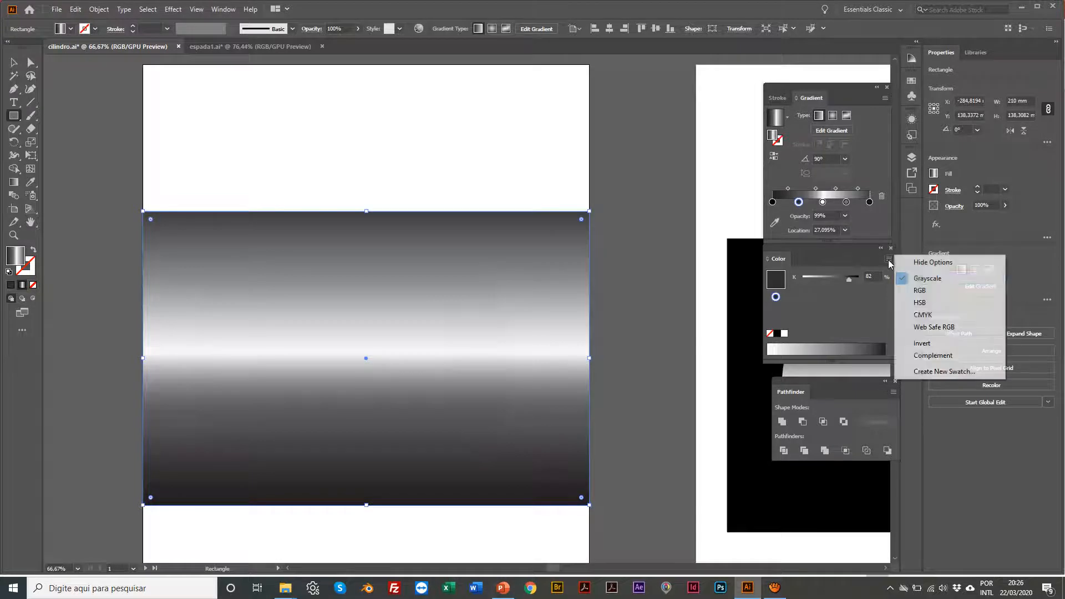
click(917, 303)
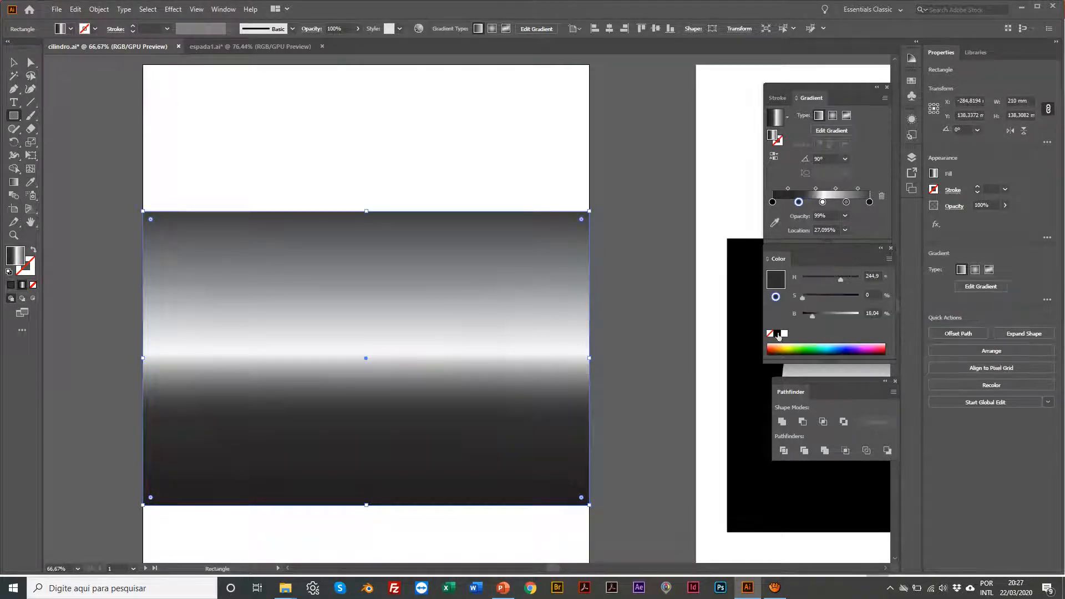
click(777, 333)
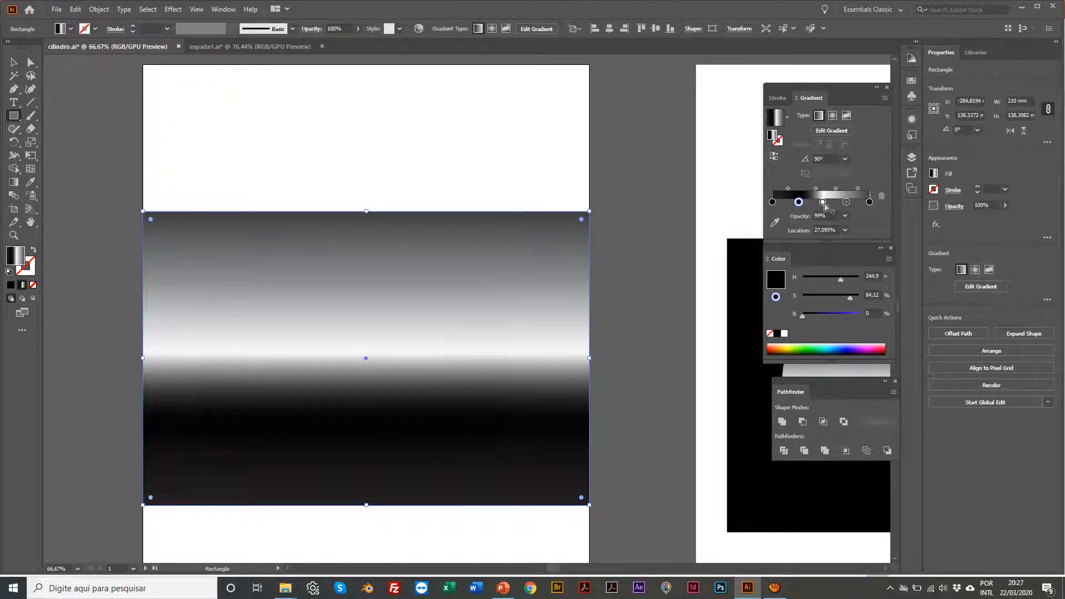
click(823, 203)
drag(823, 204, 822, 133)
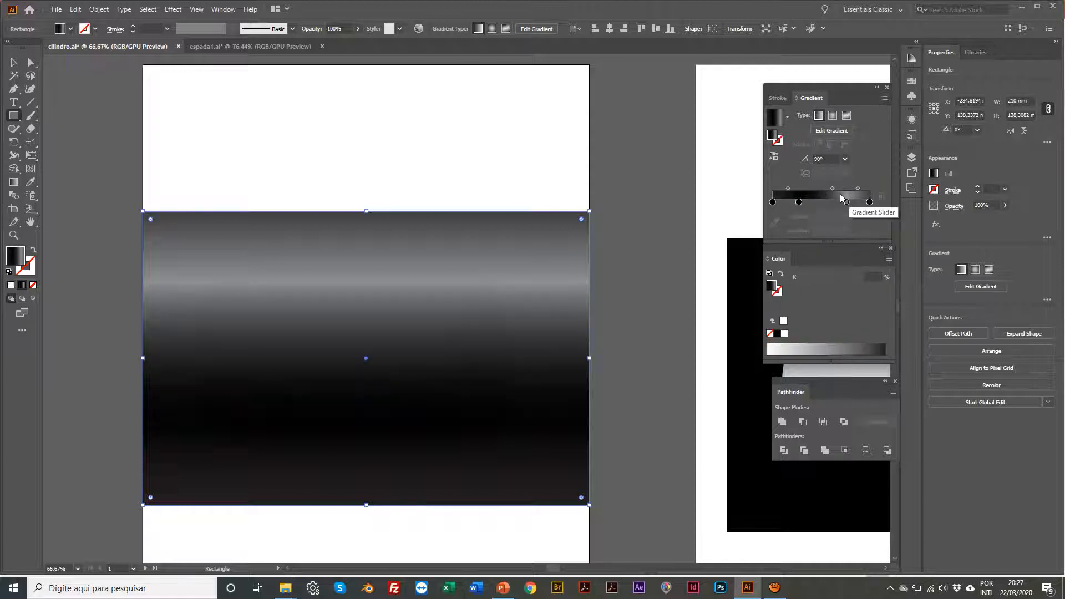
drag(846, 201, 844, 244)
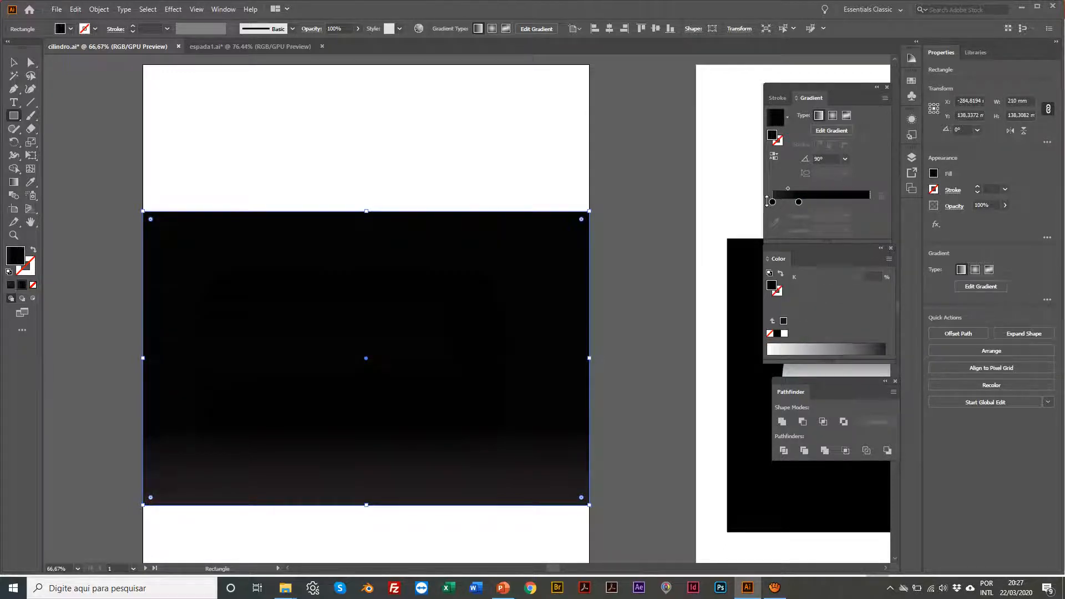
click(773, 202)
Send the black rectangle behind the cylinder, enlarge its height to about 145 mm and deselect it.
scroll(757, 322, left, 1)
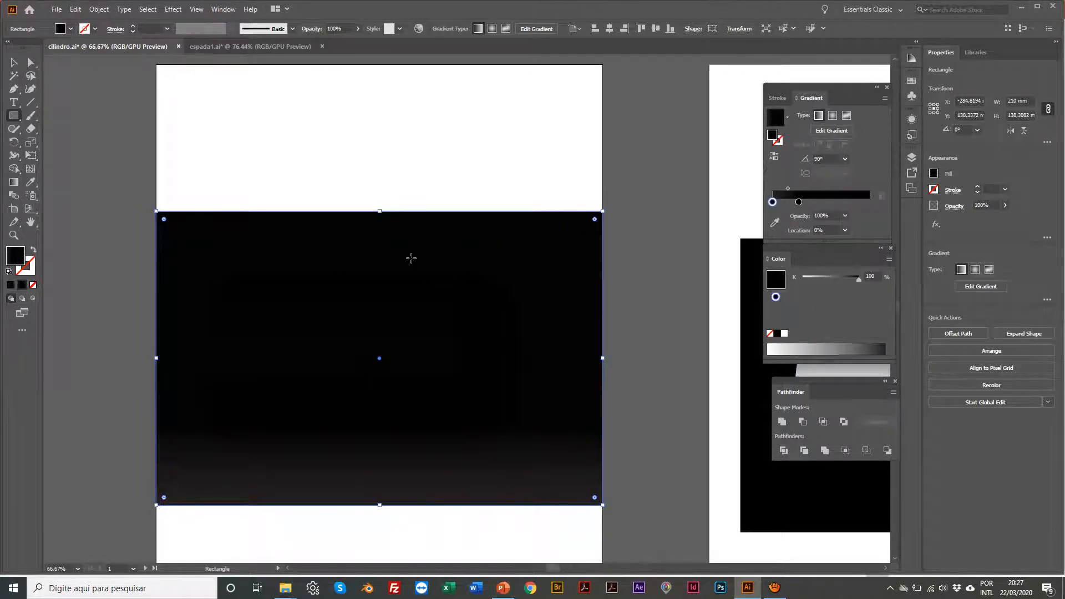
click(13, 63)
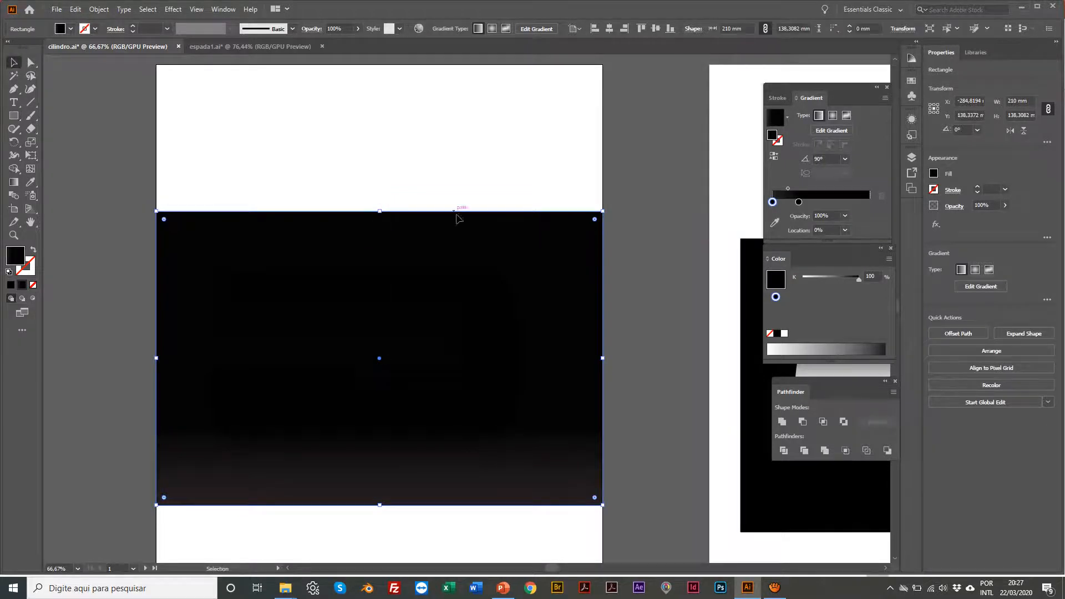
right_click(468, 240)
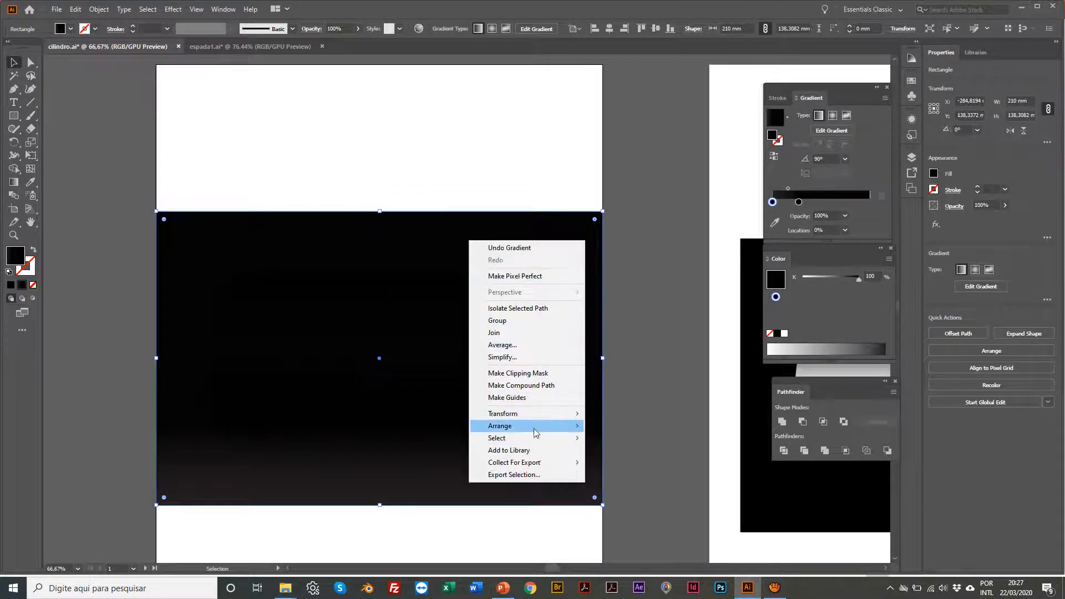
mouse_move(534, 427)
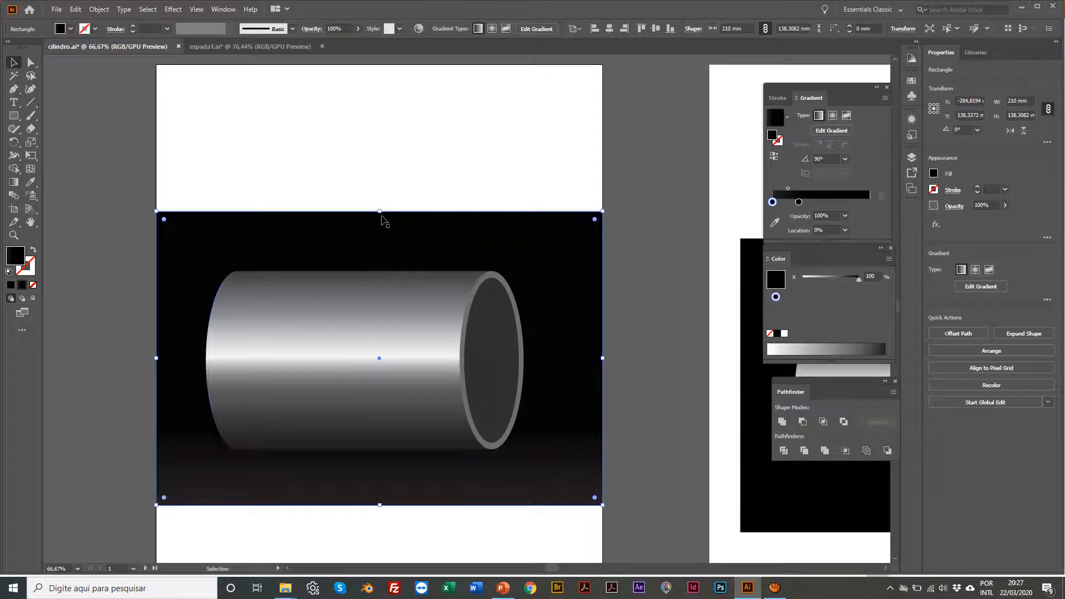
mouse_move(380, 212)
mouse_down()
mouse_move(381, 197)
mouse_move(365, 193)
mouse_move(363, 223)
mouse_up()
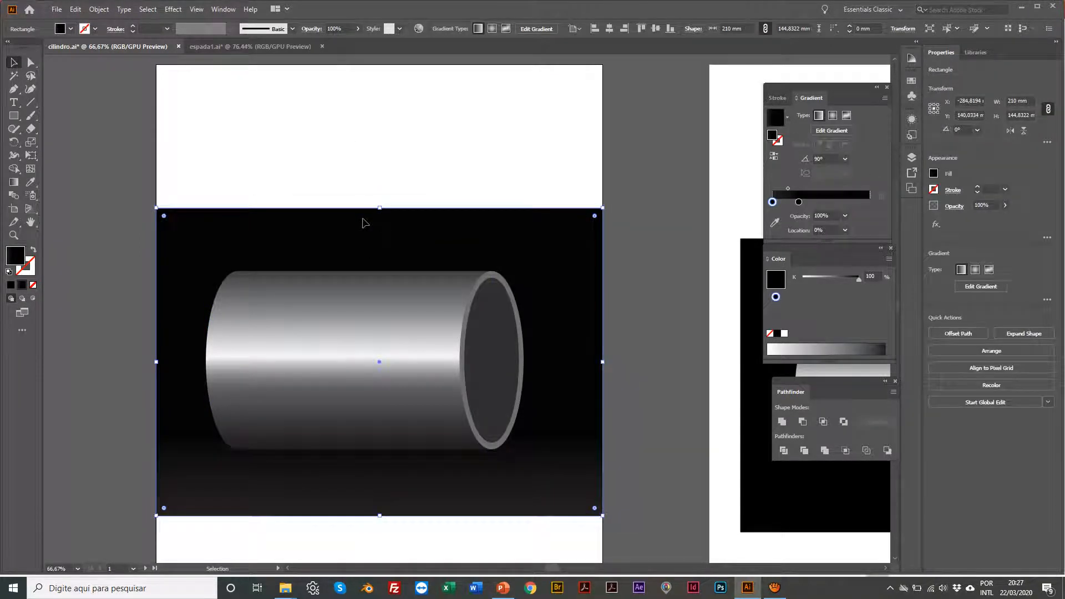
click(348, 156)
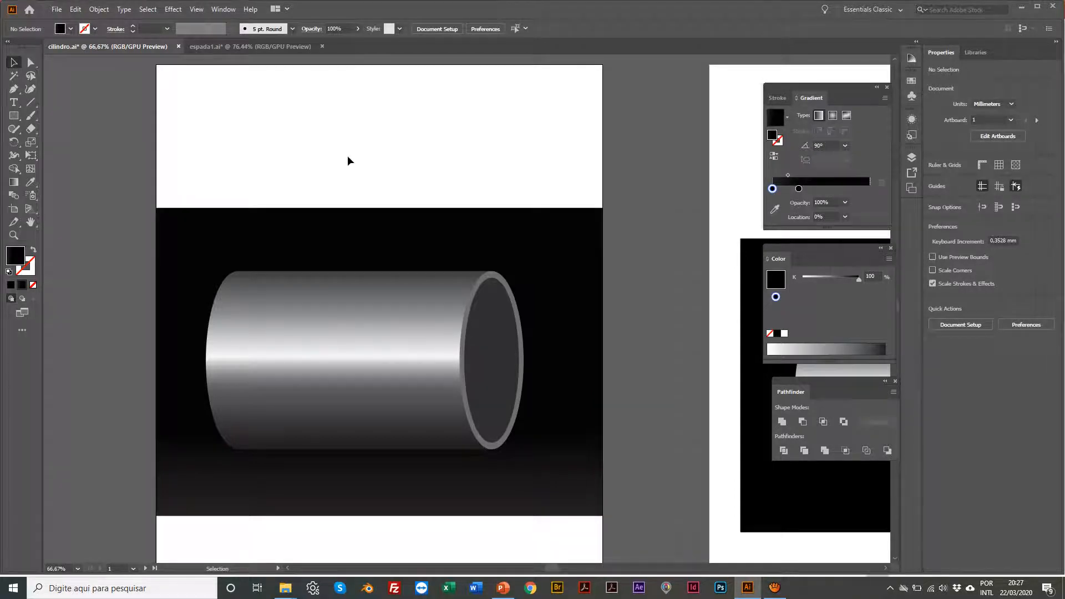
Select the cylinder body and set the end stop of its gradient to K 100%.
click(338, 347)
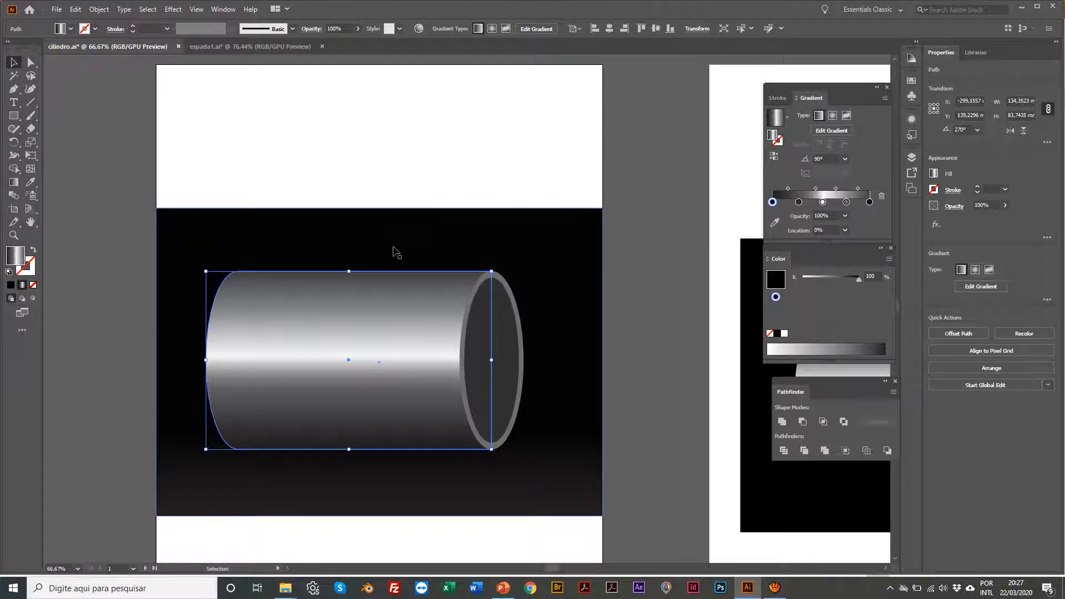
click(348, 183)
click(354, 304)
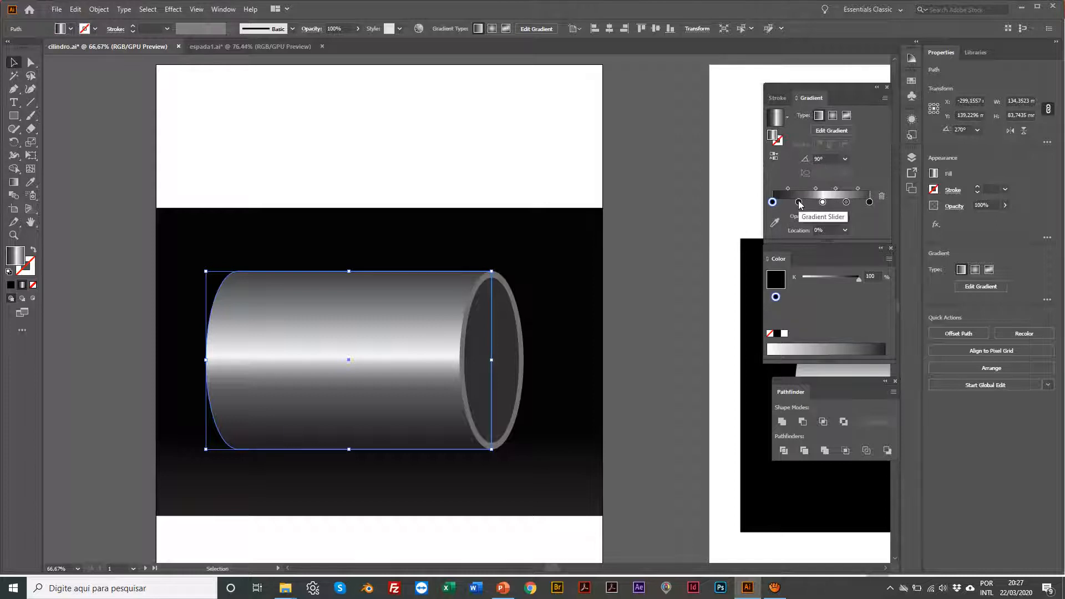
drag(800, 203, 799, 203)
click(772, 203)
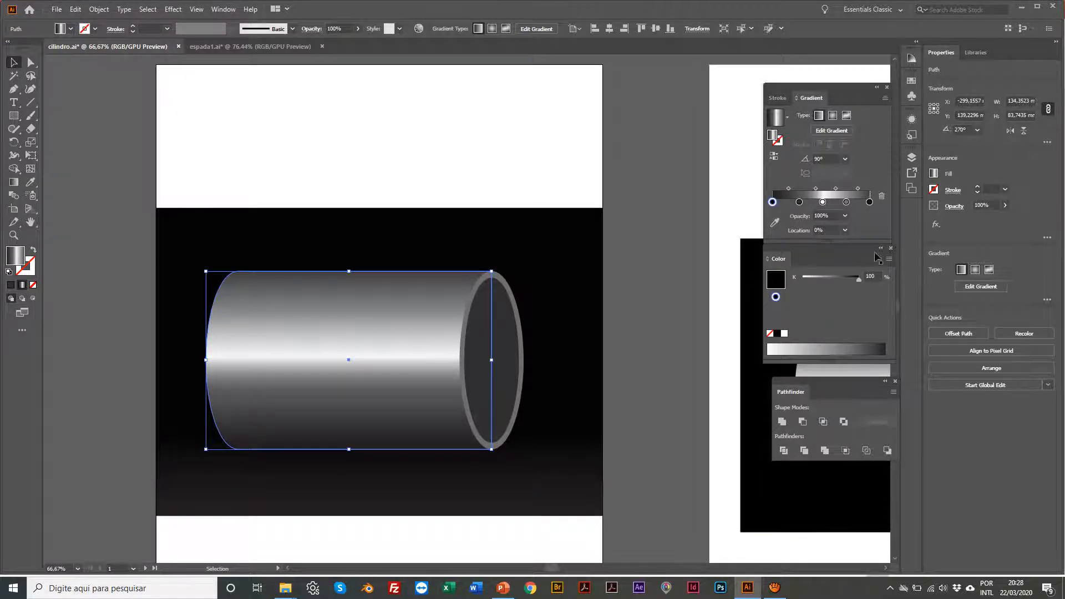
click(869, 203)
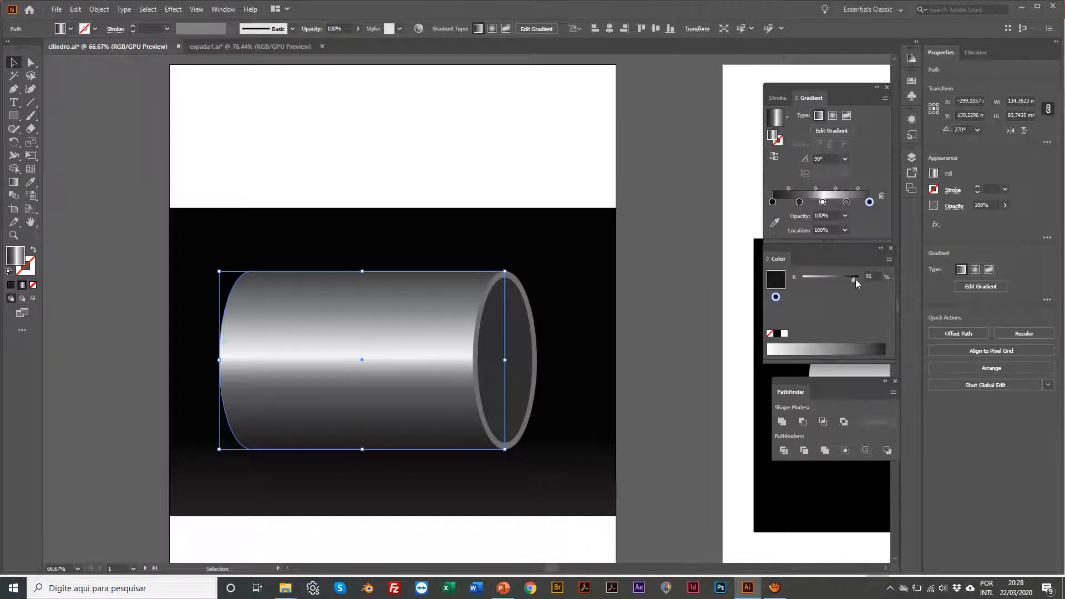
key(Return)
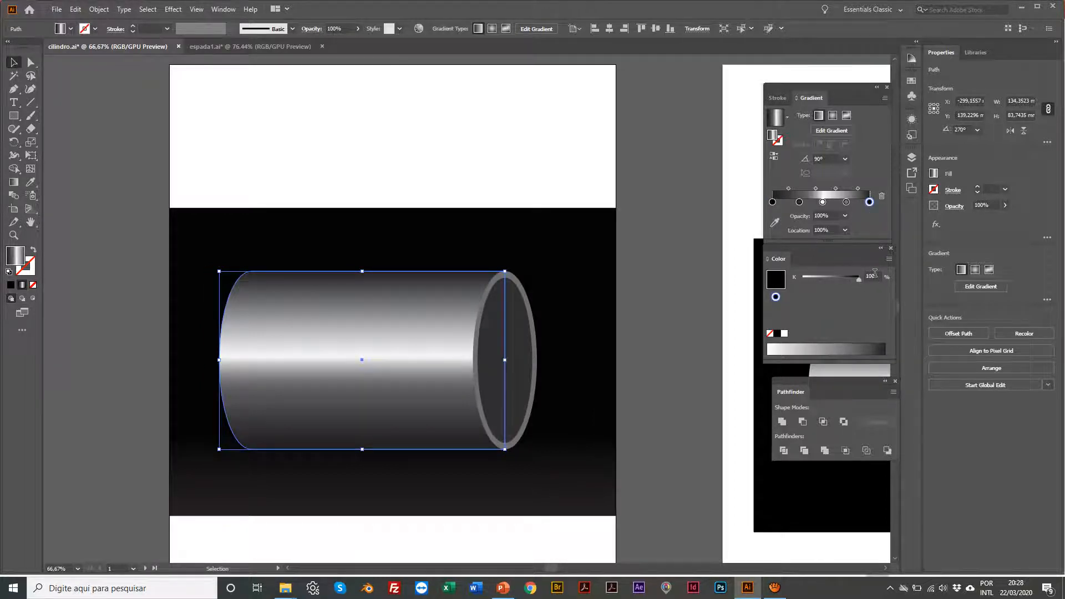
Add a white grayscale stop (K 0%) at about 58% in the body's gradient to widen the highlight, and deselect the body.
click(822, 203)
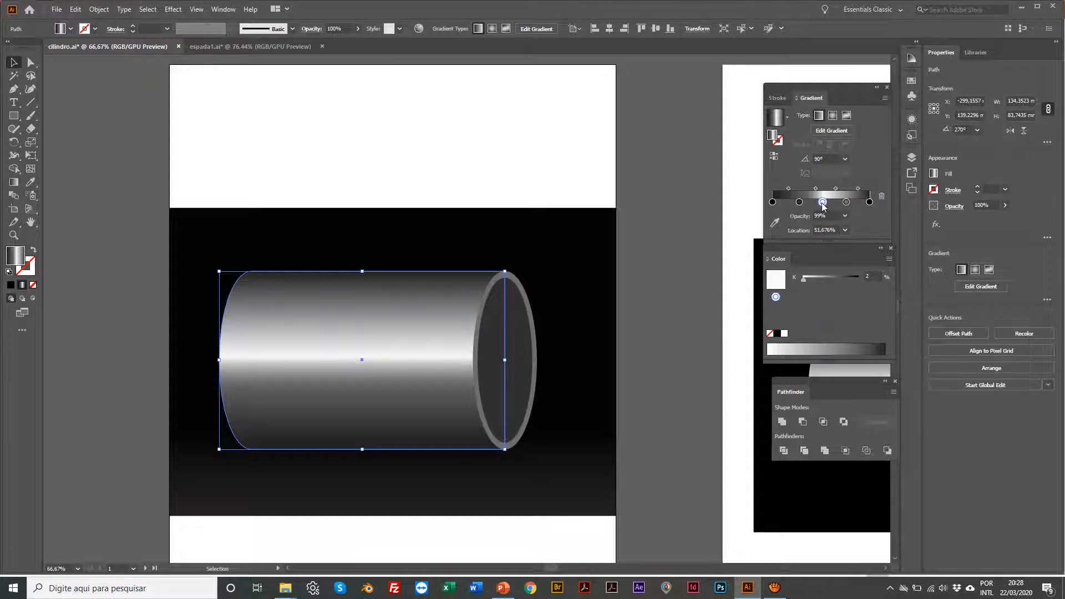
drag(822, 204, 822, 204)
click(830, 203)
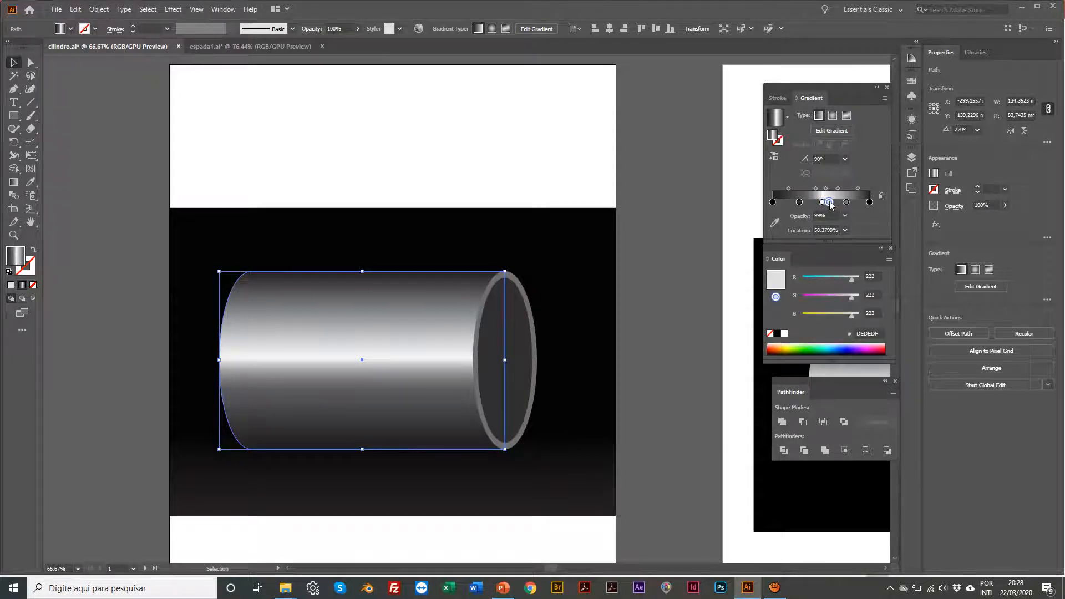
click(889, 258)
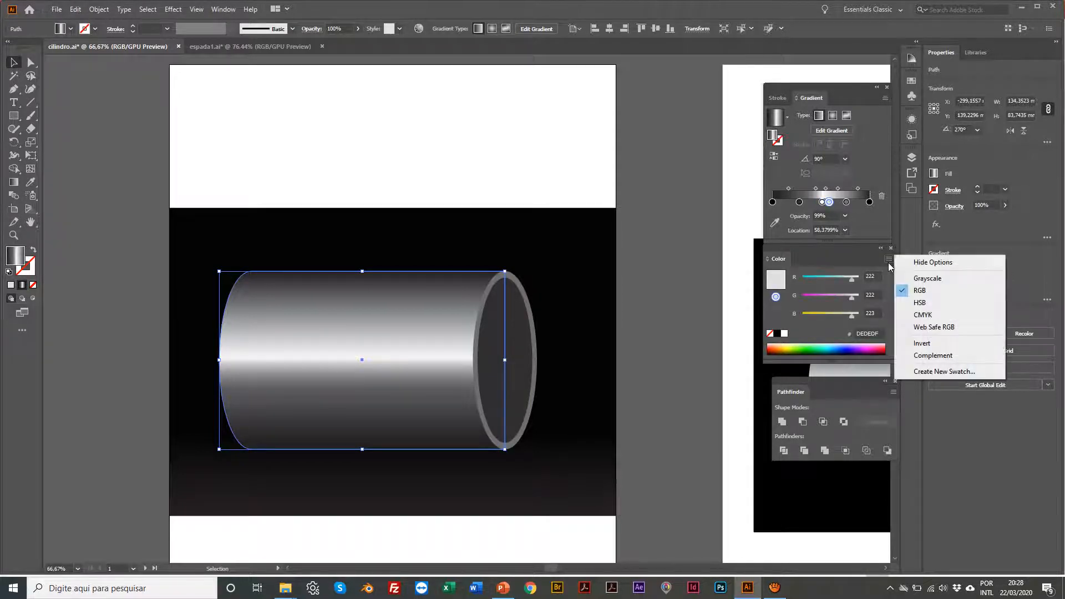
click(917, 281)
drag(810, 278, 801, 278)
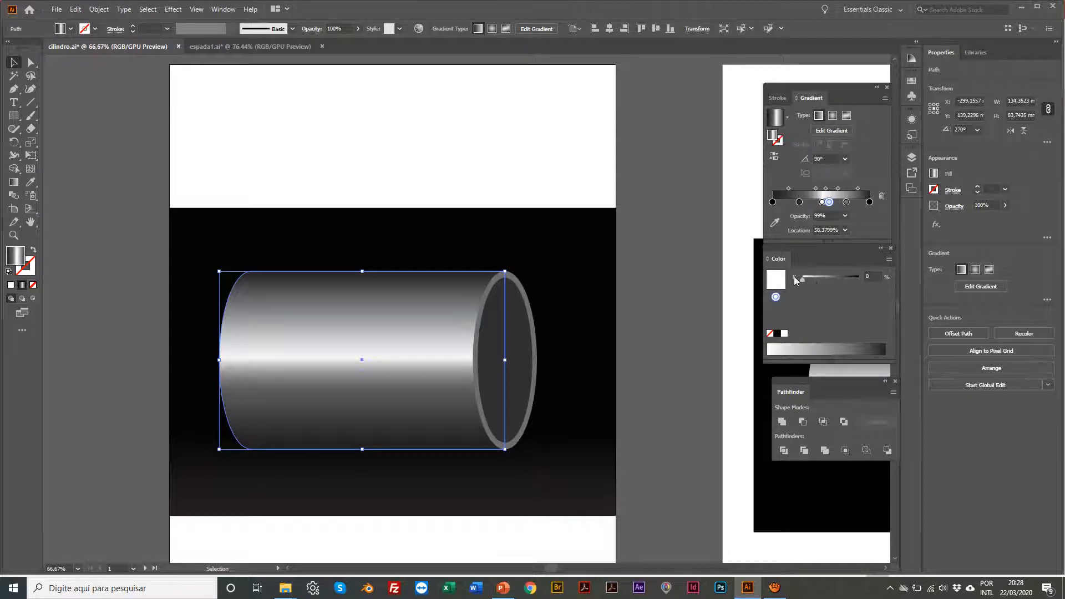
click(480, 164)
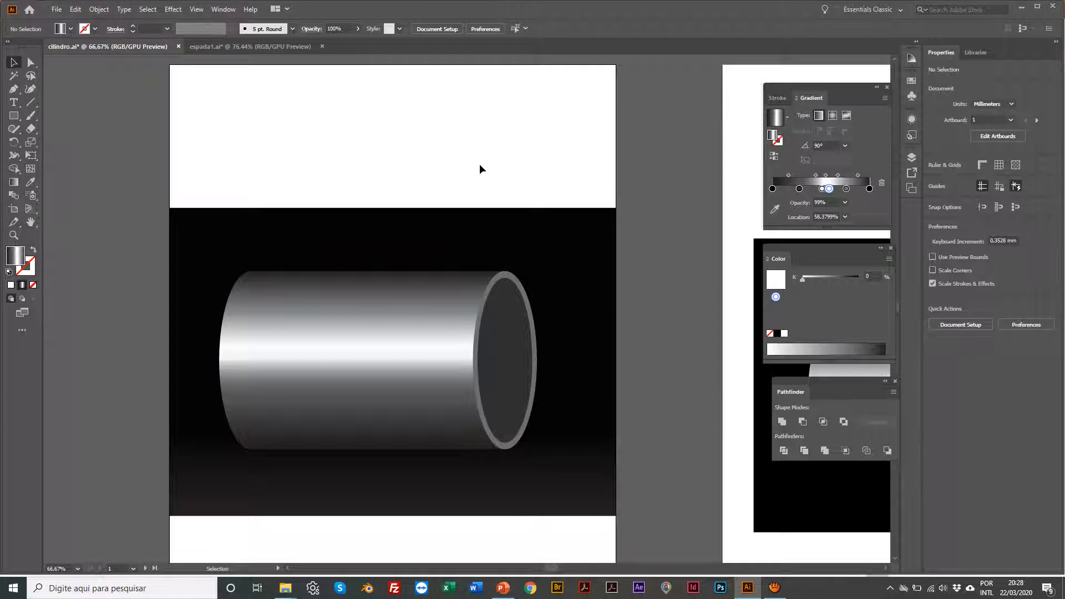
Go to artboard 3 and delete its pink sphere, shadow and blue background.
click(145, 568)
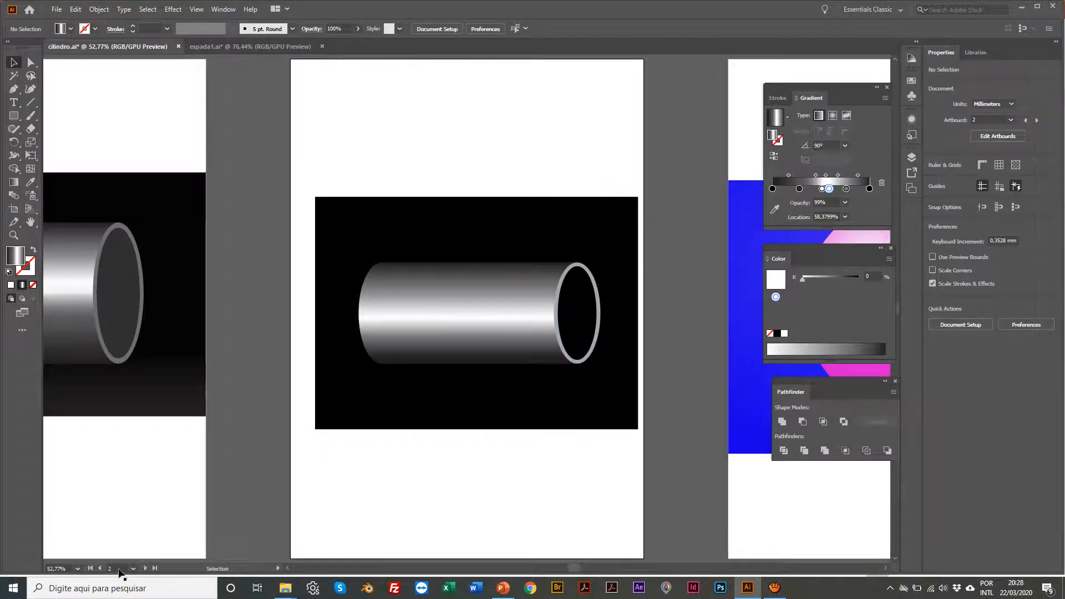
scroll(139, 532, up, 1)
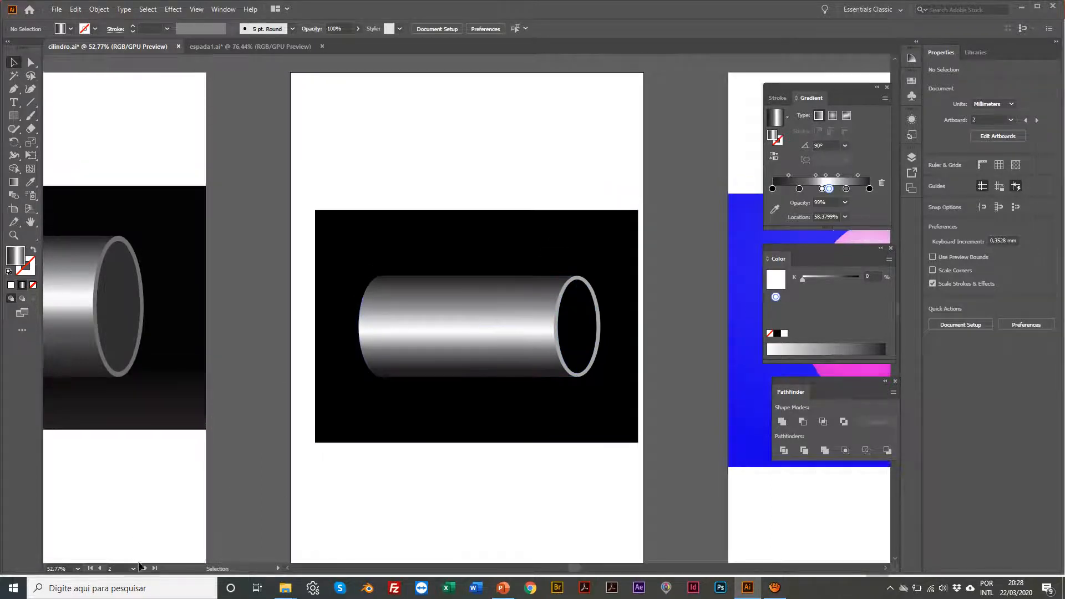
click(145, 568)
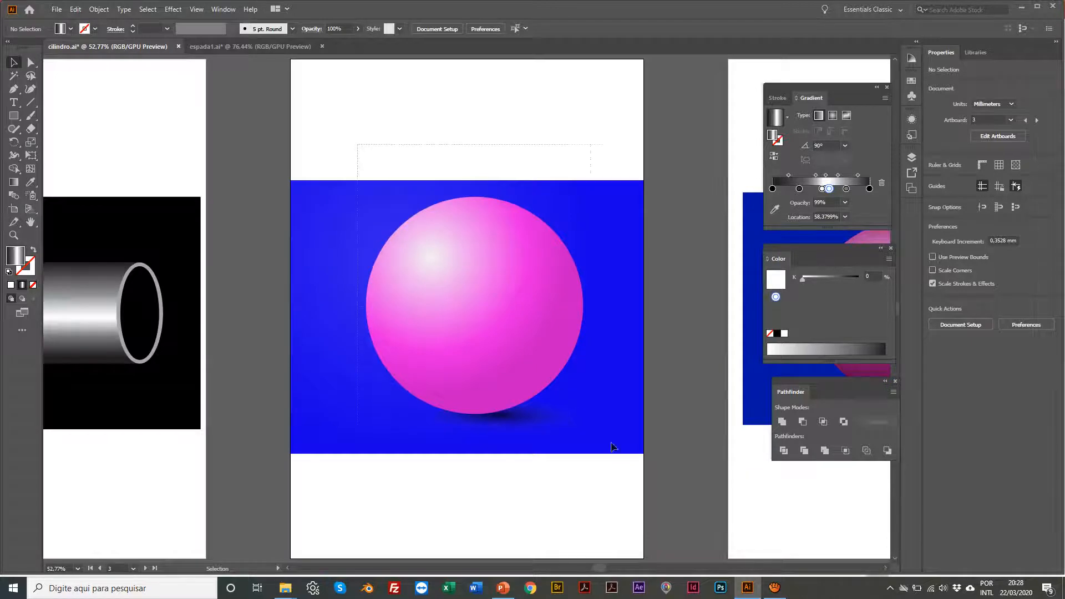
key(ctrl+a)
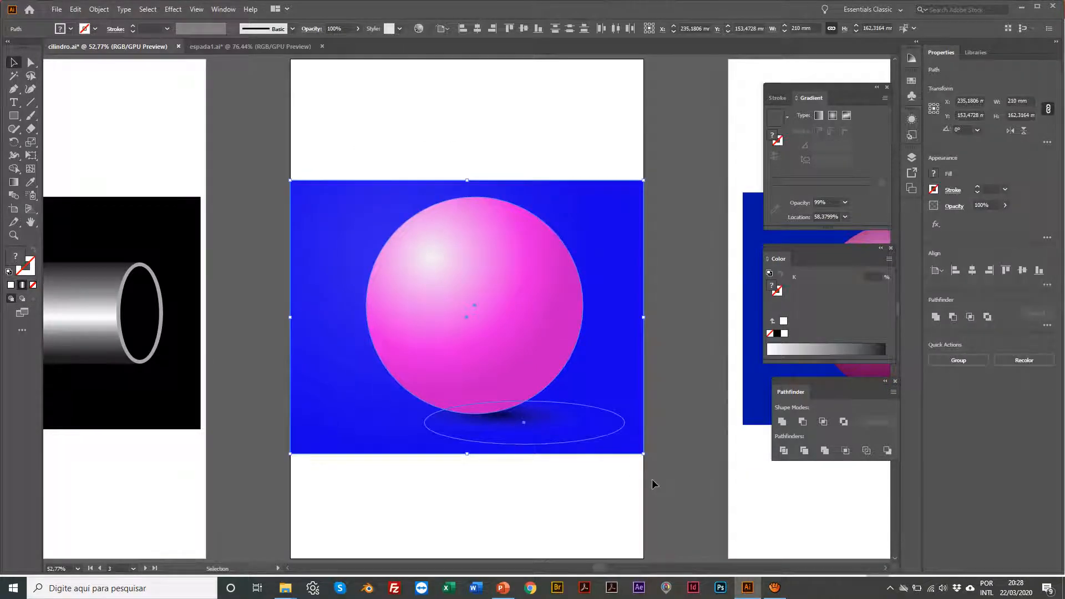
key(Delete)
Examine the shading and ground shadow of the reference sphere on the artboard beside the emptied one.
scroll(422, 233, right, 3)
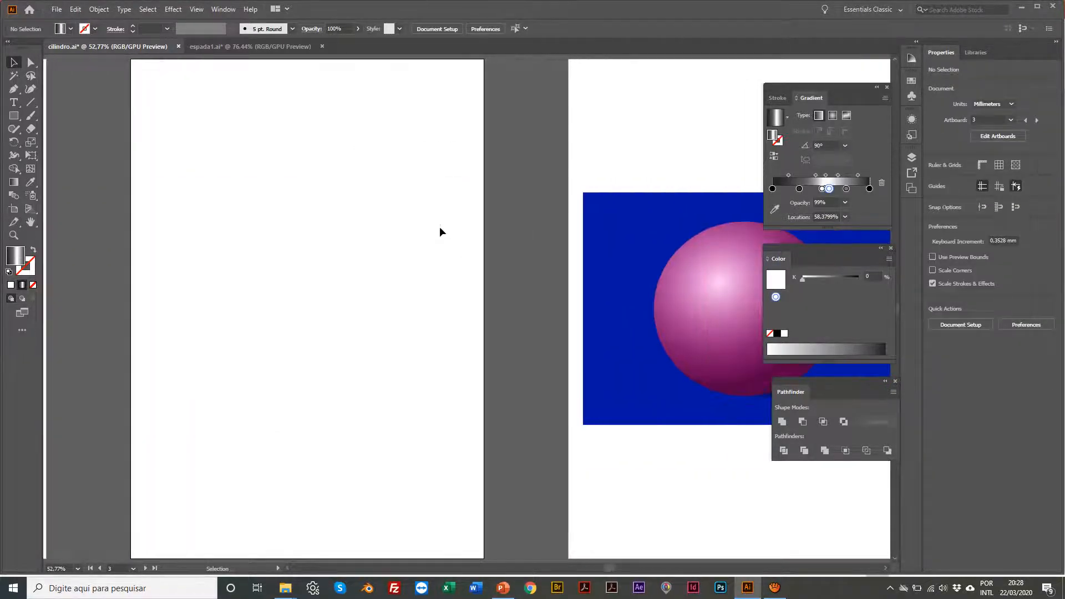
scroll(444, 231, right, 2)
scroll(571, 273, right, 1)
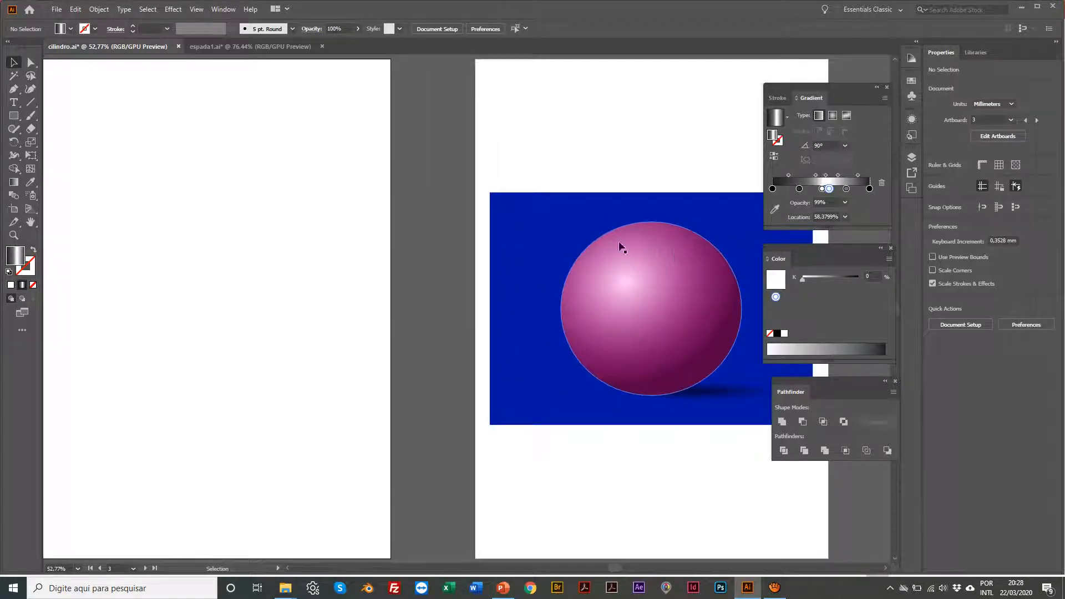
scroll(602, 252, up, 1)
scroll(652, 274, right, 1)
scroll(635, 303, up, 1)
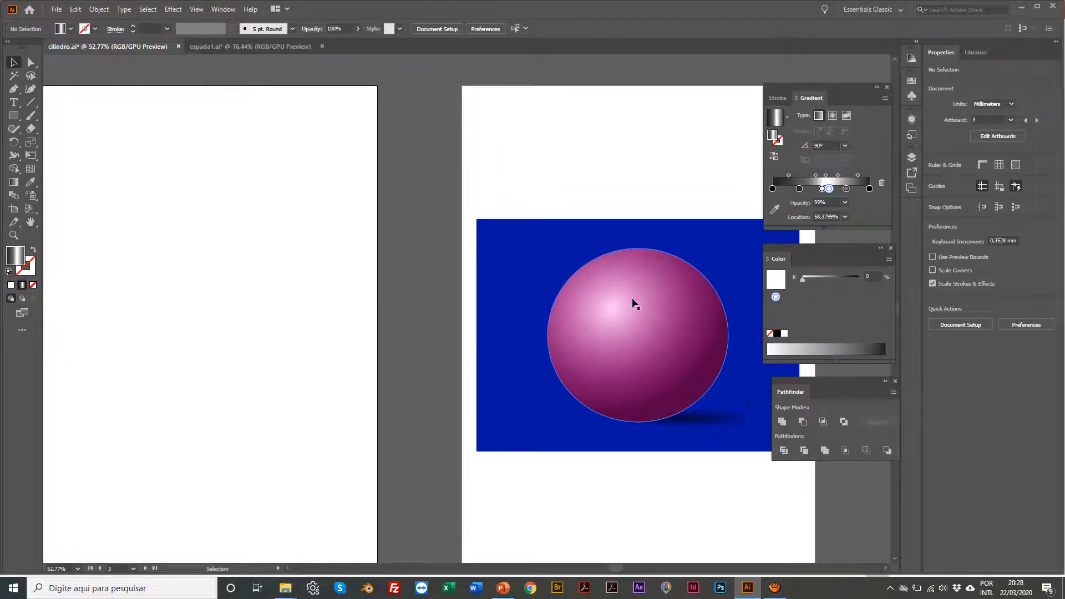
scroll(643, 335, up, 1)
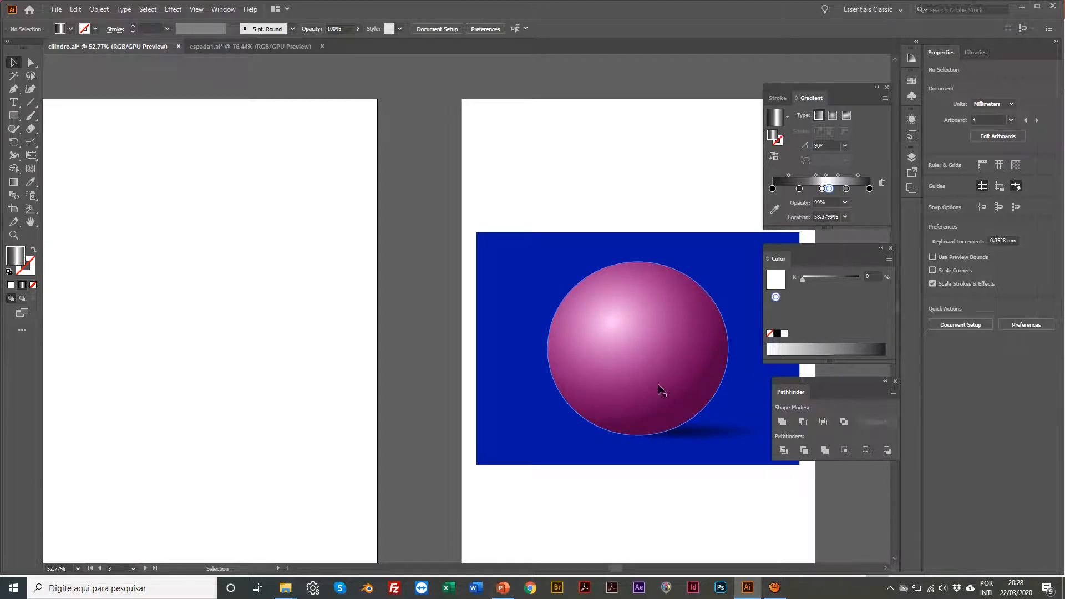
Draw a circle about 110 mm in diameter on the empty artboard 3 and move it about 11 mm to the left.
scroll(662, 390, left, 10)
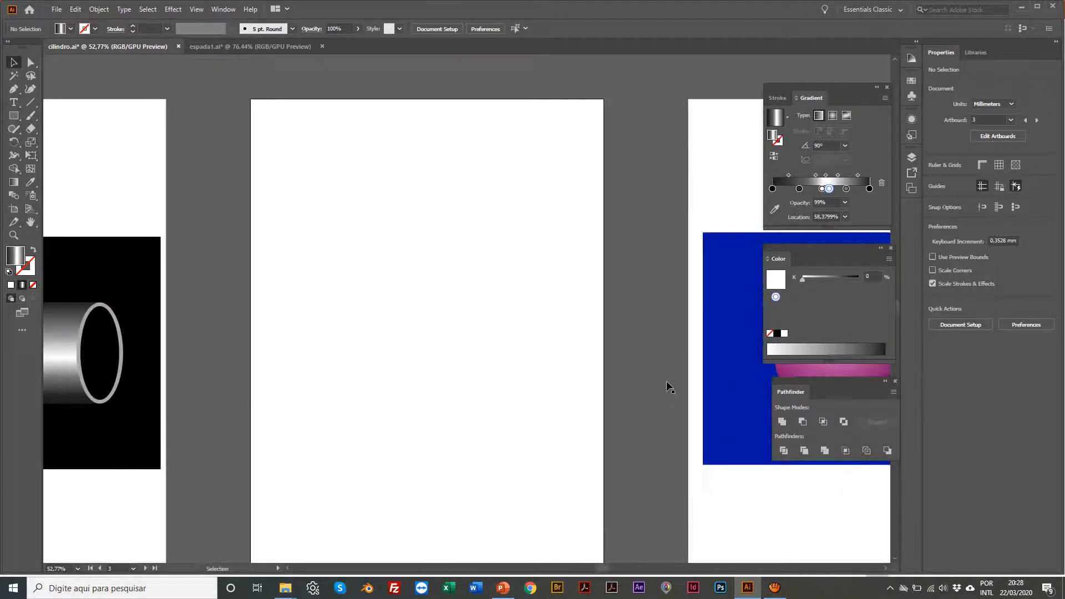
key(z)
click(418, 357)
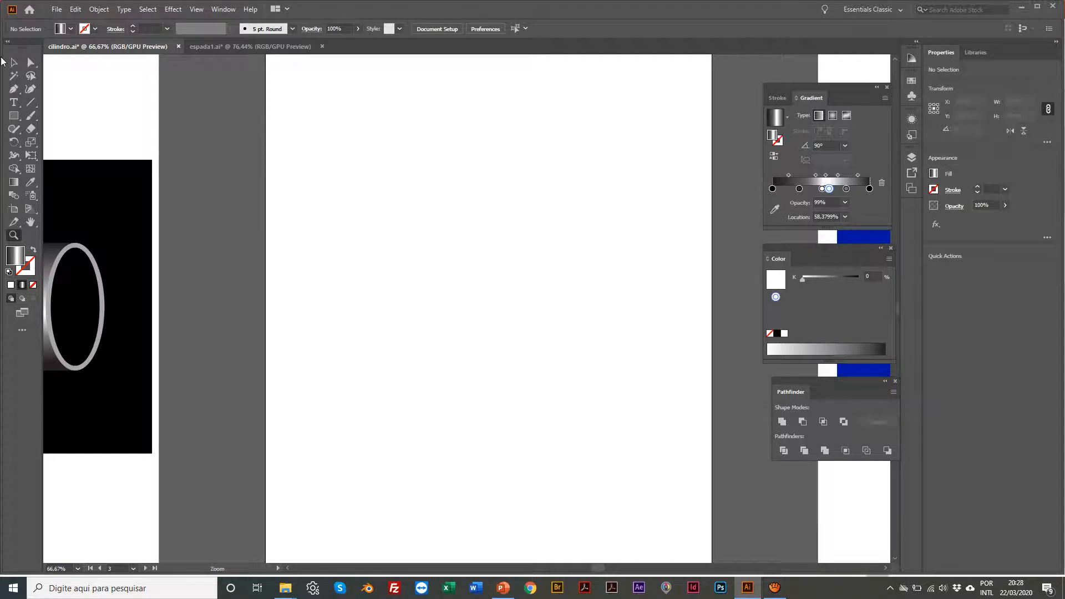
click(12, 63)
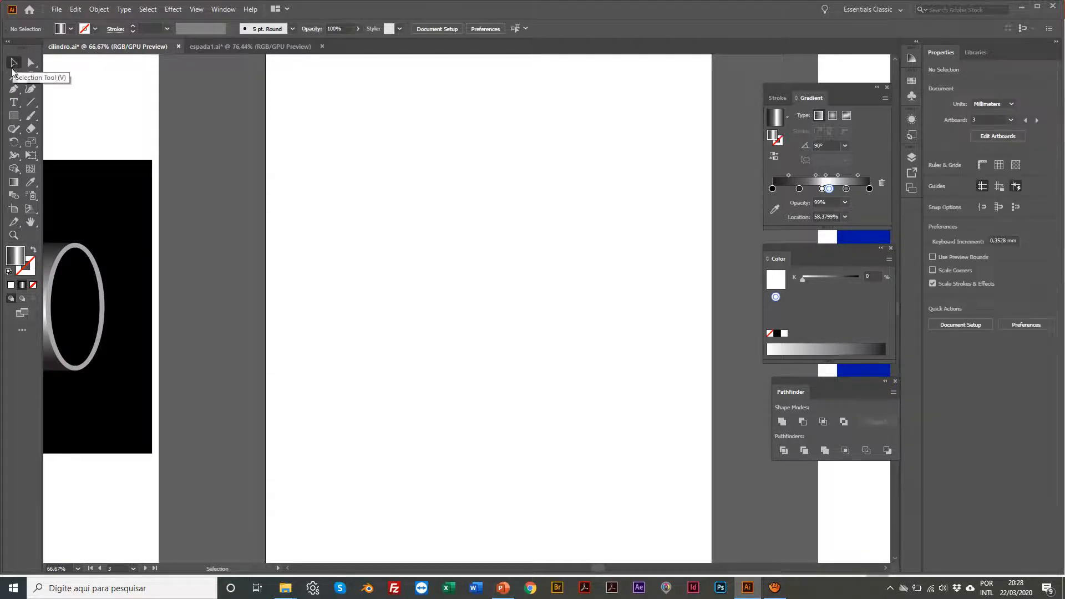
click(13, 116)
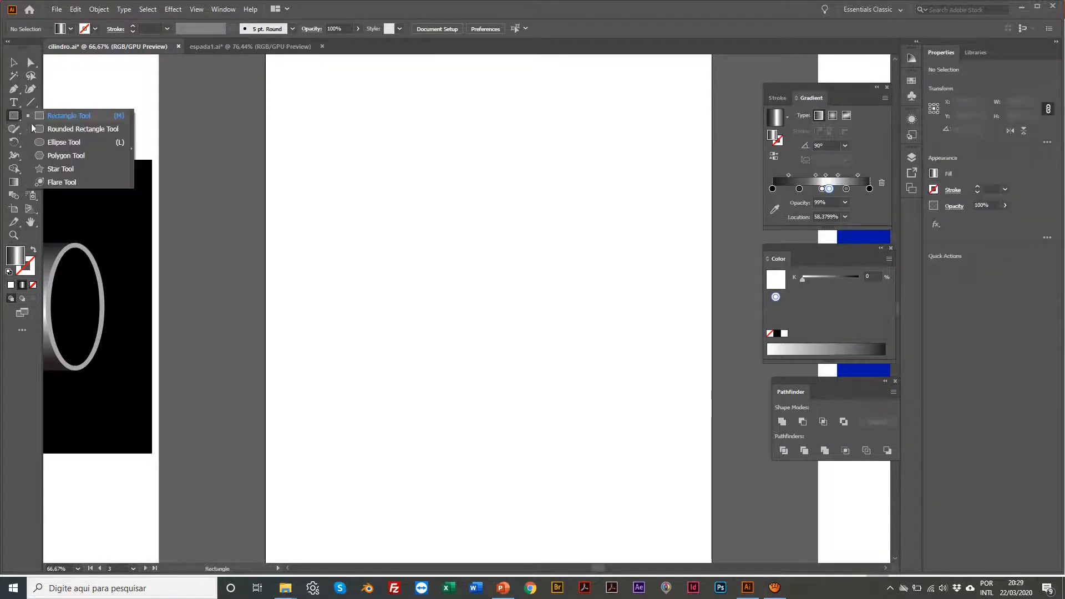
click(55, 143)
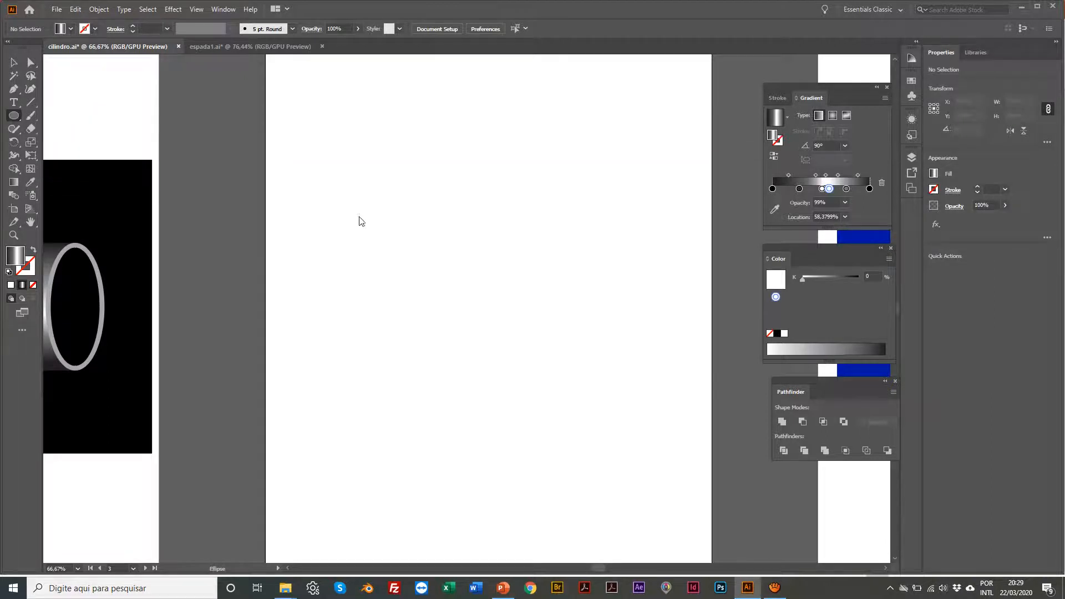
drag(407, 193, 640, 426)
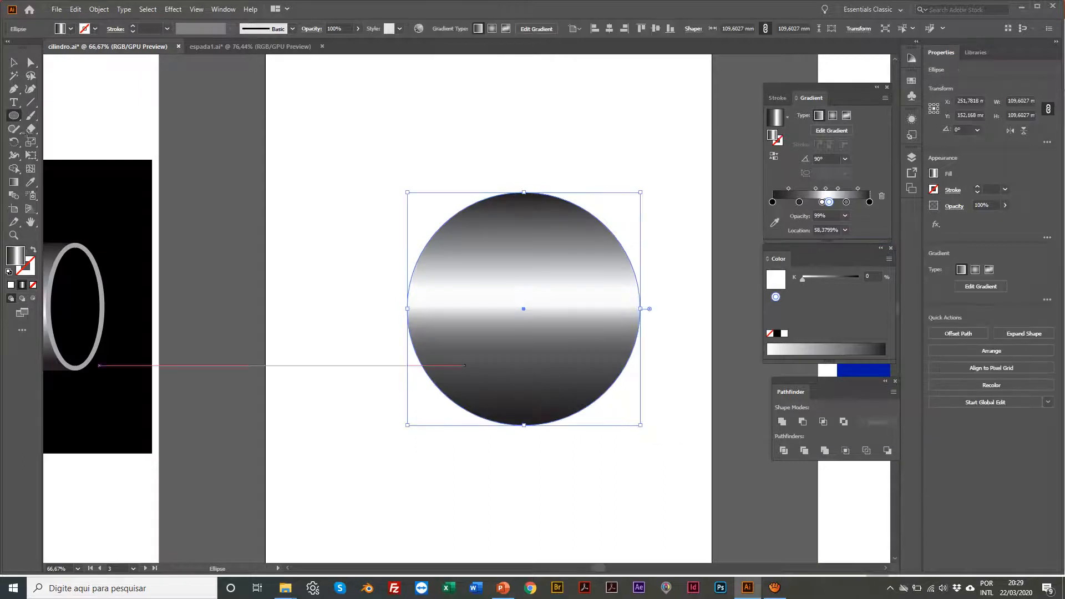
click(12, 61)
drag(480, 224, 458, 214)
Color the circle's 58% gradient stop magenta (about H 289°, S 91%, B 100%) and remove all other stops except the end stop.
click(889, 258)
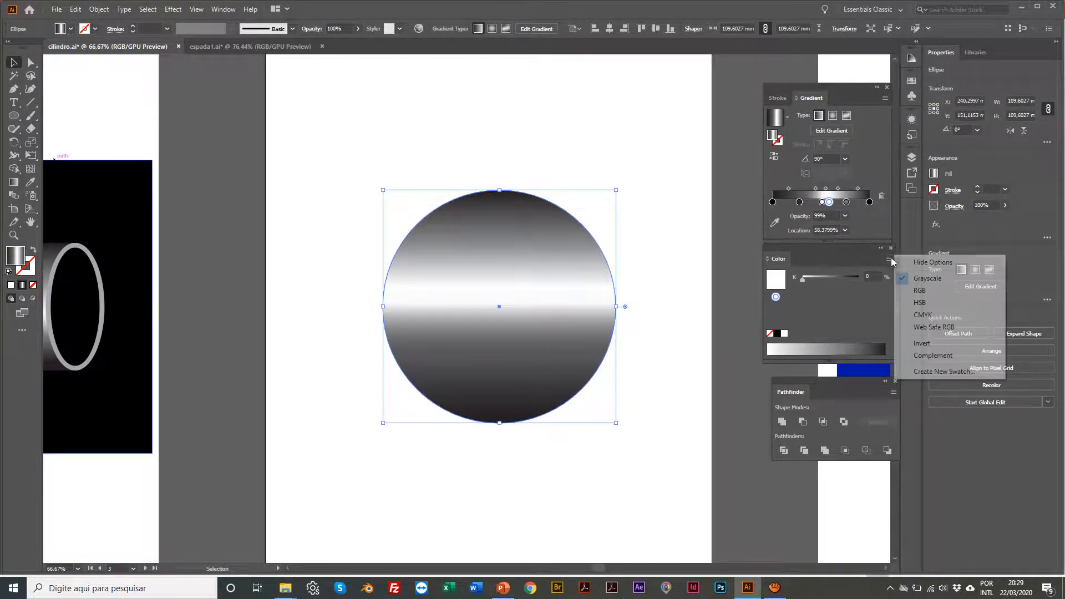
click(926, 302)
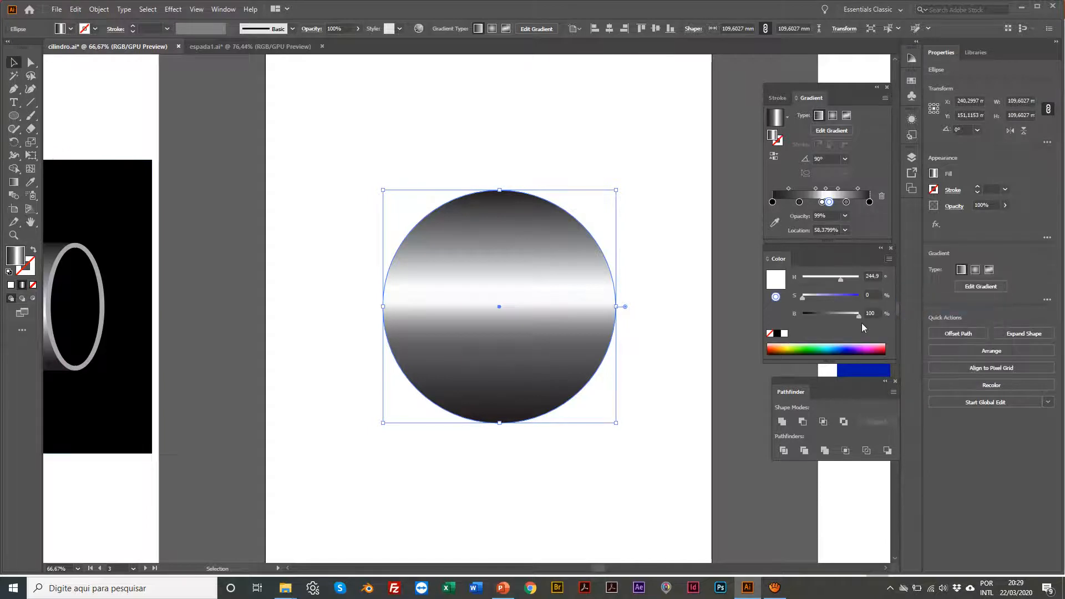
click(862, 347)
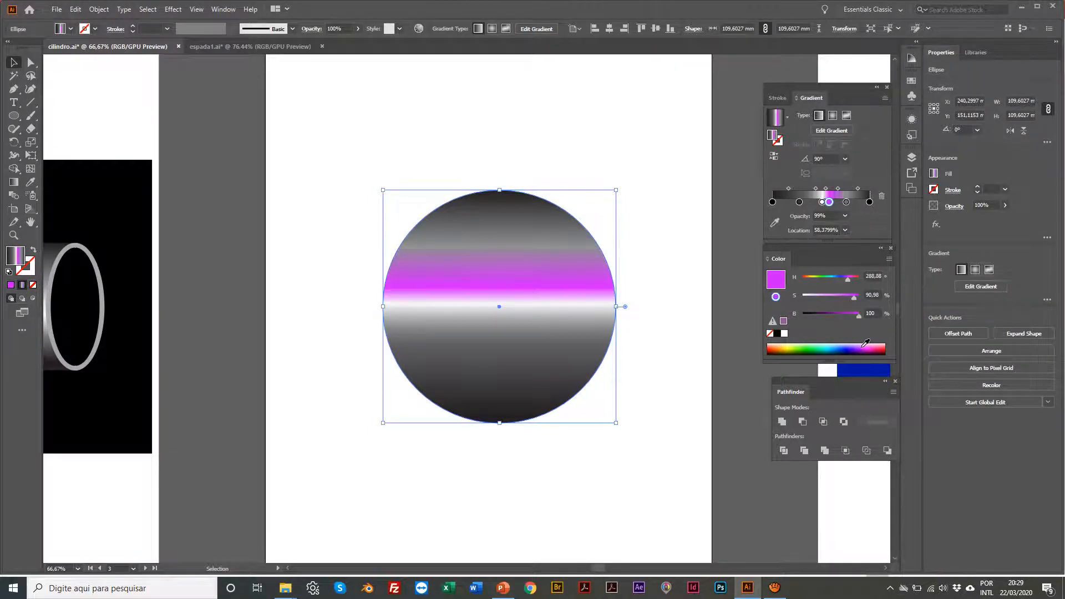
drag(799, 203, 780, 229)
drag(822, 203, 854, 227)
Set the end stop of the circle's gradient to magenta RGB 234, 46, 255 and deselect the circle.
click(870, 202)
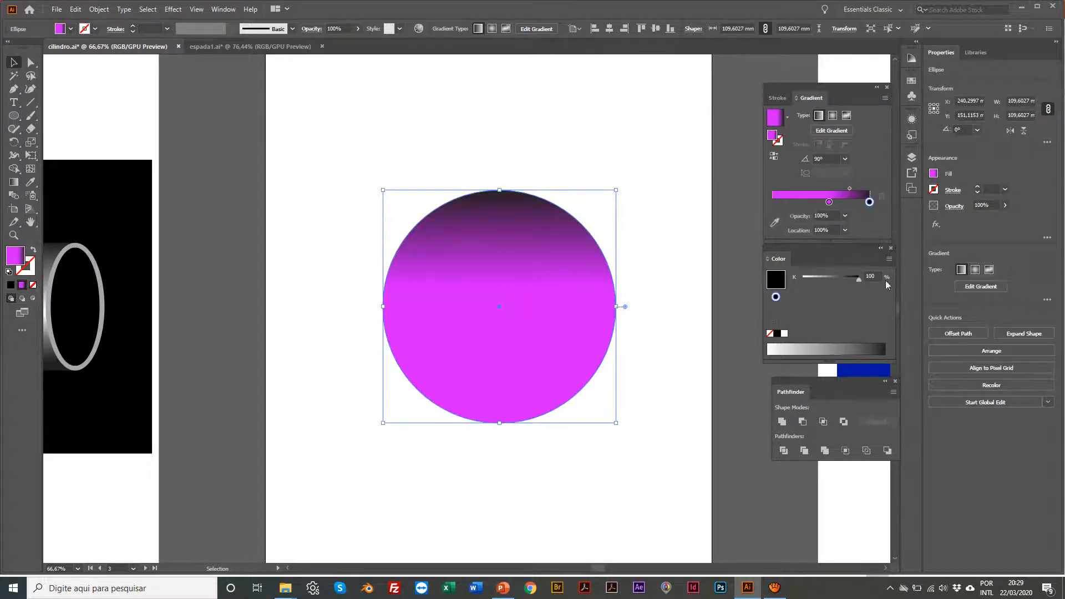
click(888, 259)
click(913, 290)
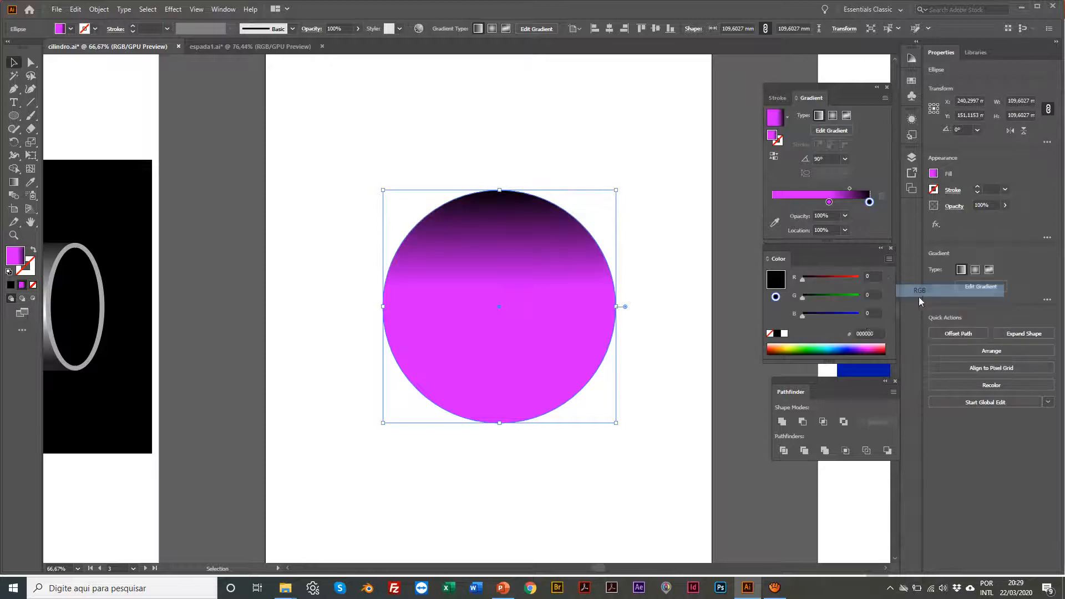
click(868, 348)
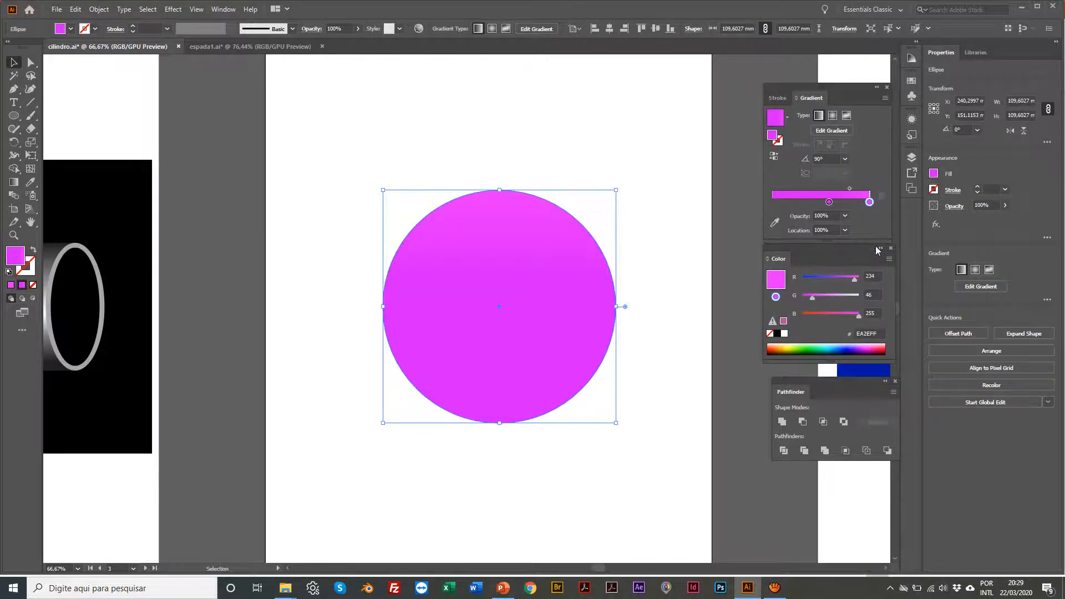
scroll(630, 272, left, 1)
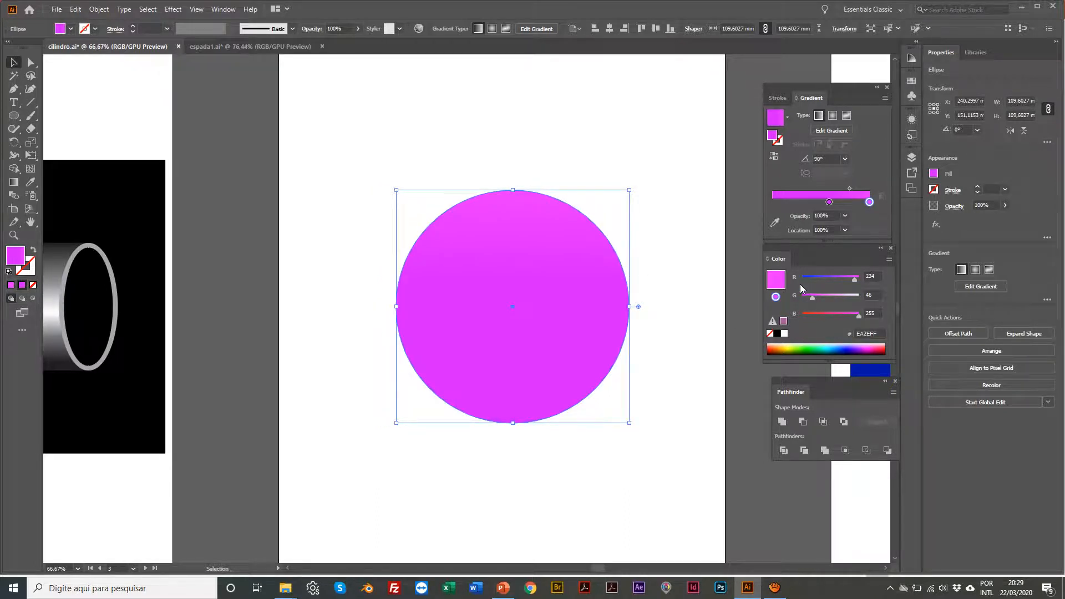
click(597, 132)
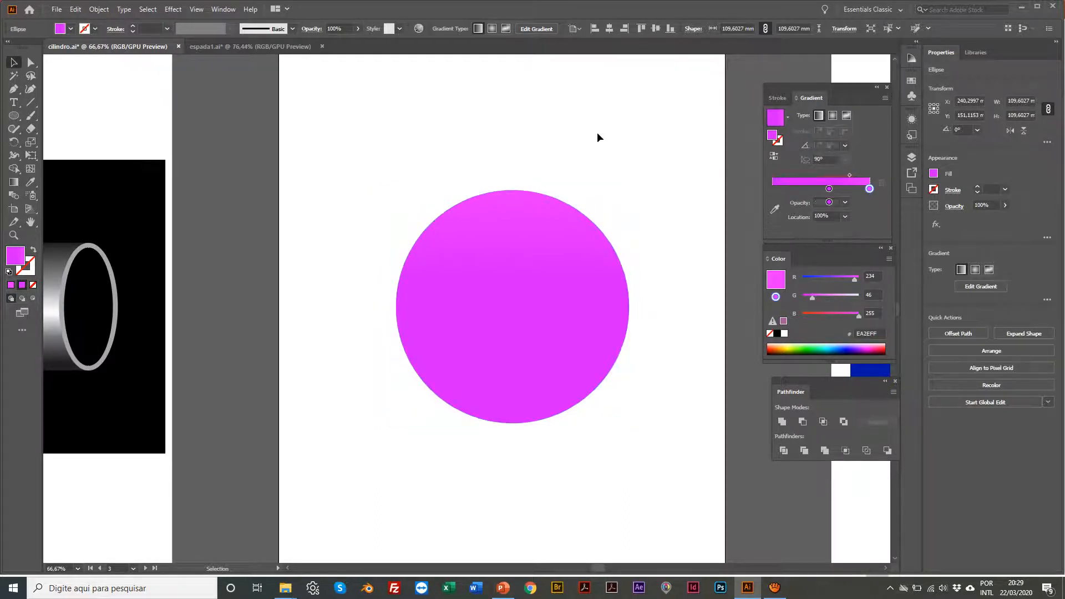
Change the magenta circle's gradient to radial and move its 58% stop to location 0%.
click(491, 221)
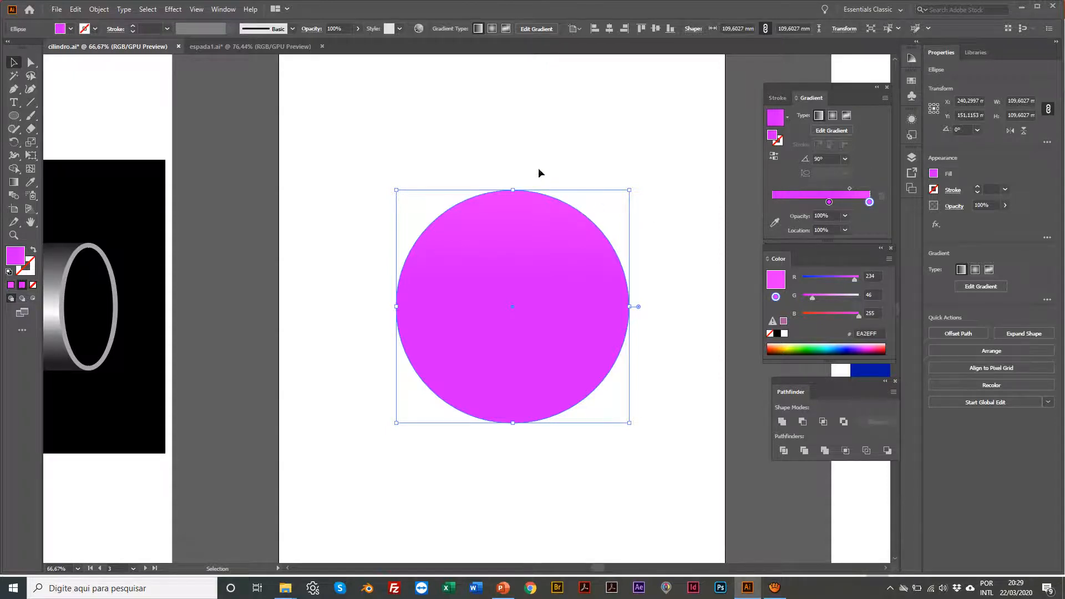
click(511, 254)
mouse_move(829, 202)
mouse_down()
mouse_move(806, 203)
mouse_move(825, 215)
mouse_up()
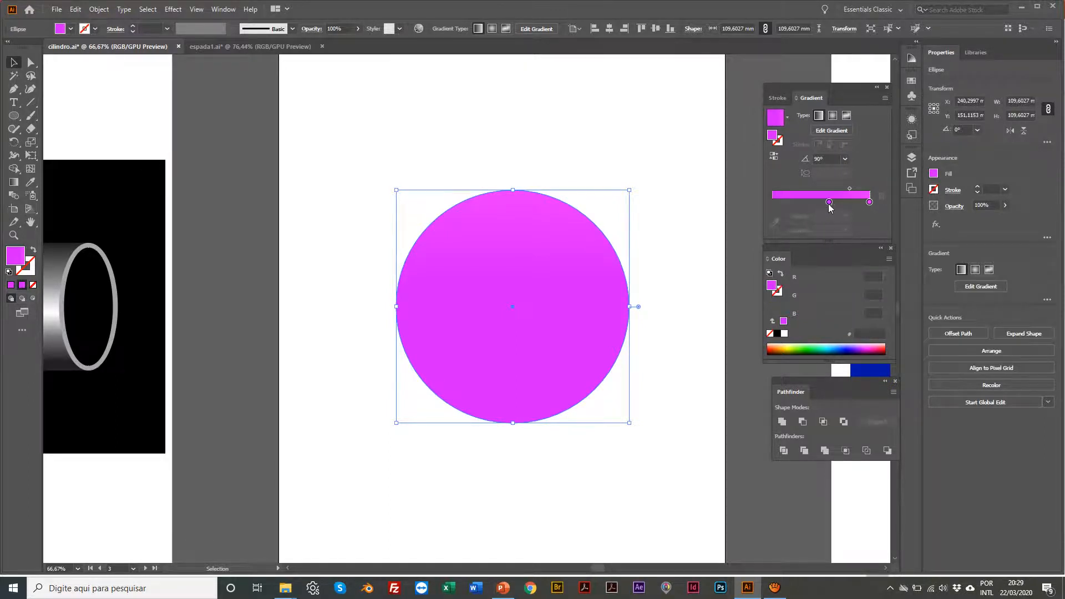
click(828, 203)
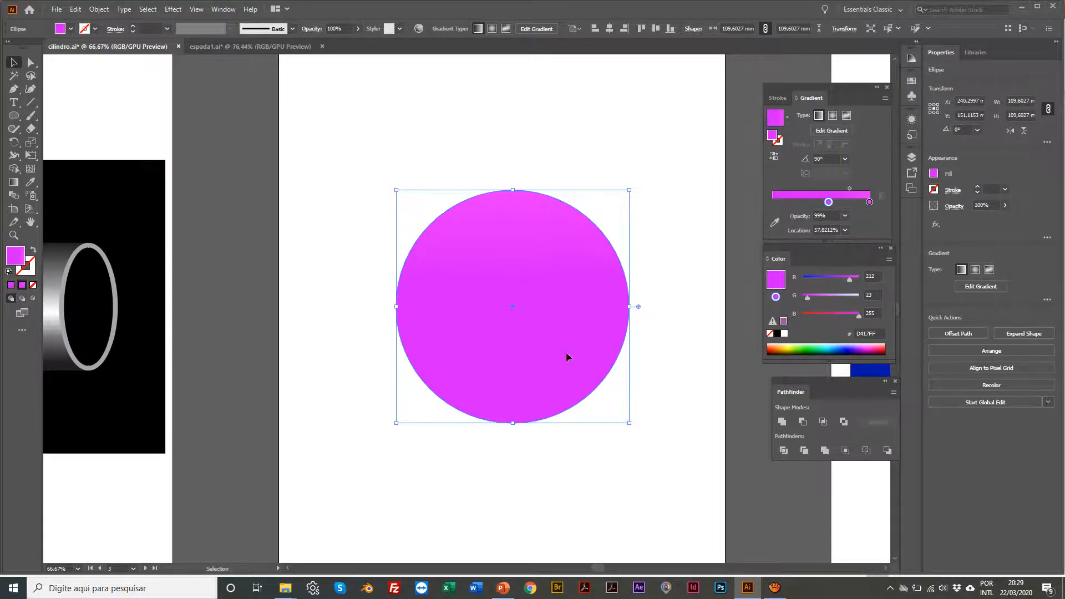
click(832, 116)
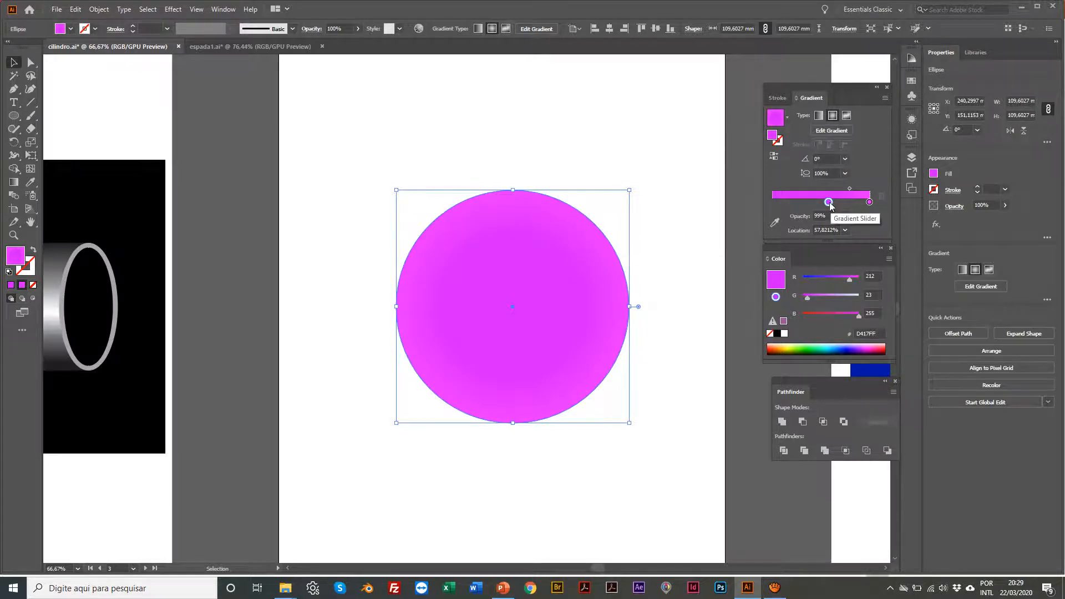
drag(828, 203, 773, 204)
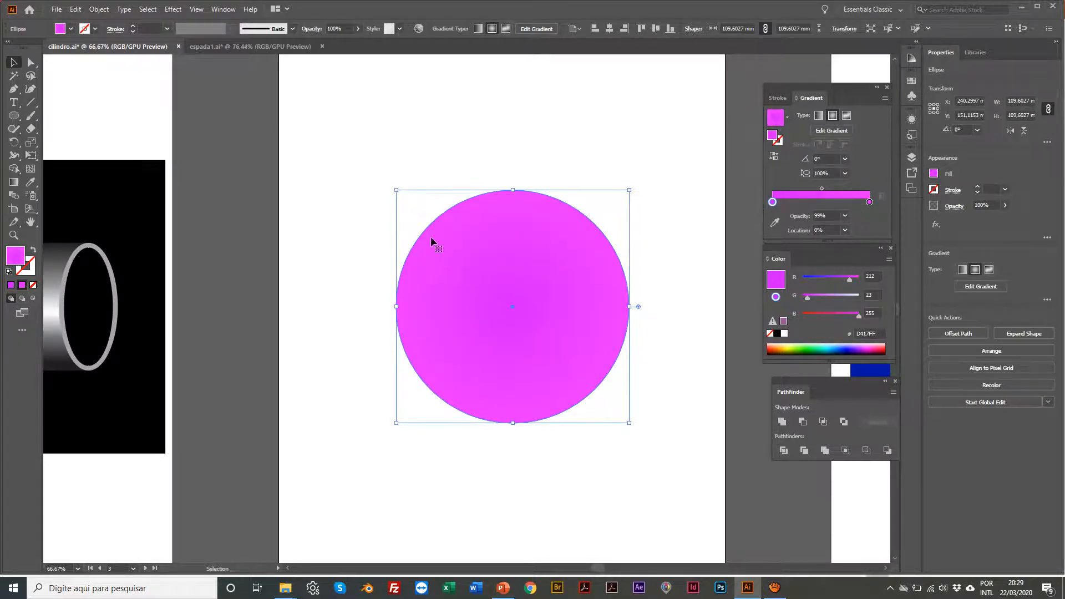
scroll(430, 236, right, 1)
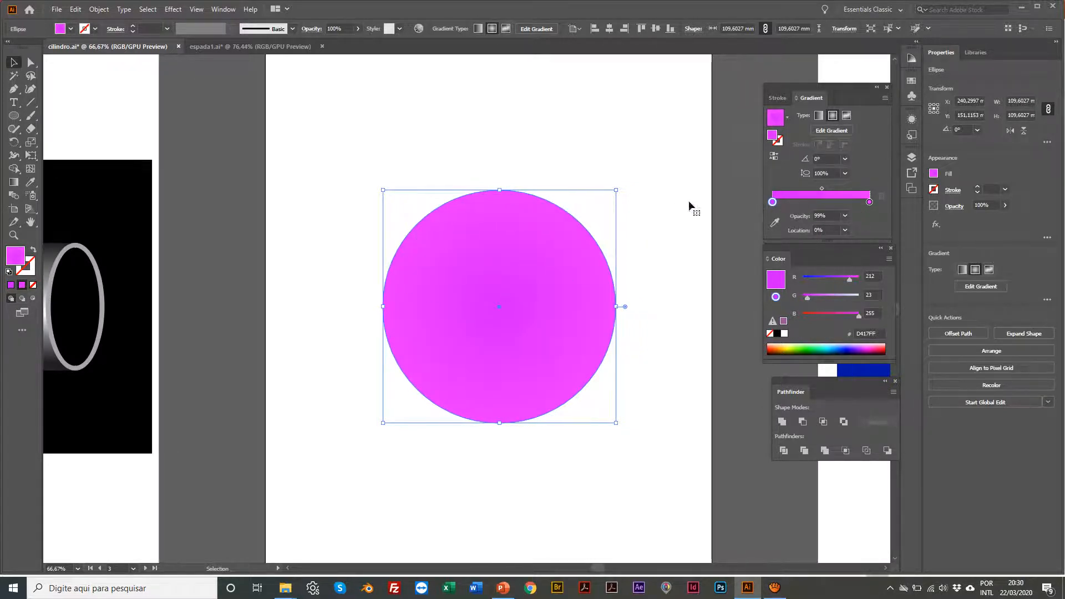
Replace the radial gradient's end stop with a new magenta stop (RGB 214, 25, 255) placed at 100%.
click(783, 203)
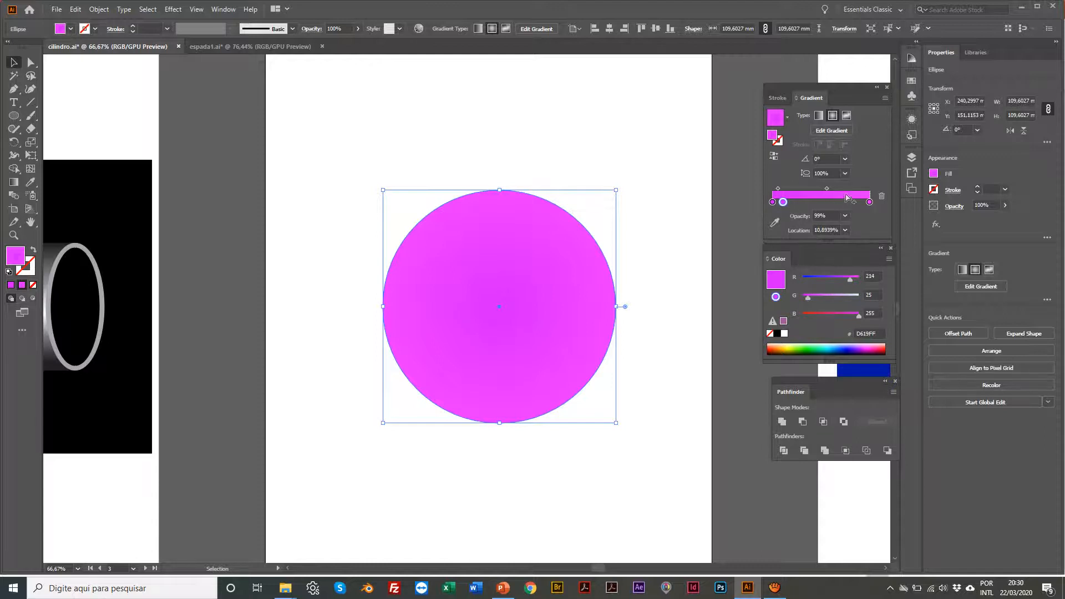
drag(870, 202, 857, 222)
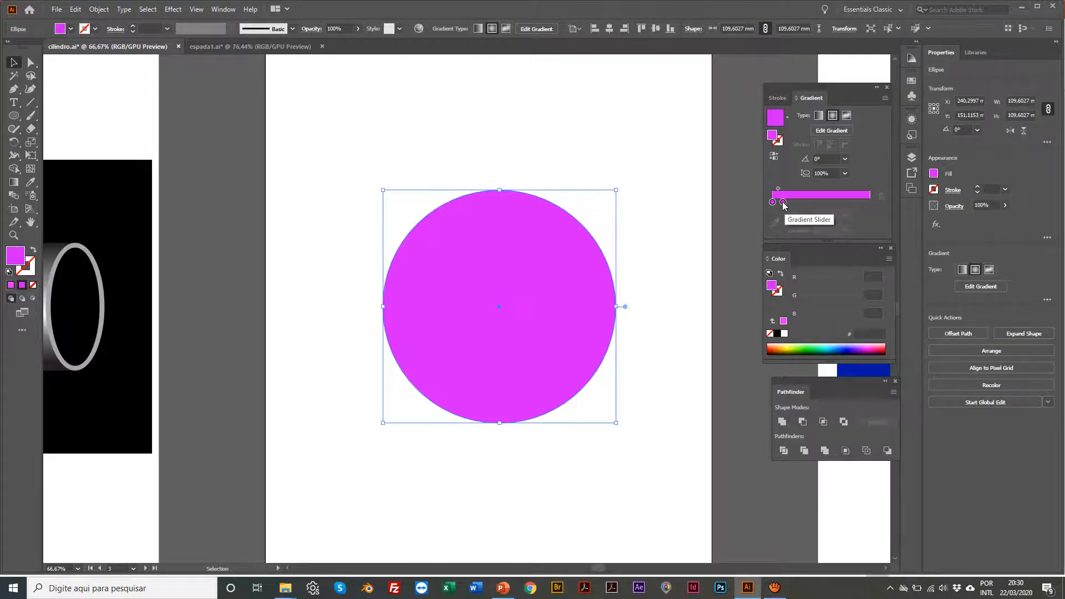
drag(784, 202, 875, 215)
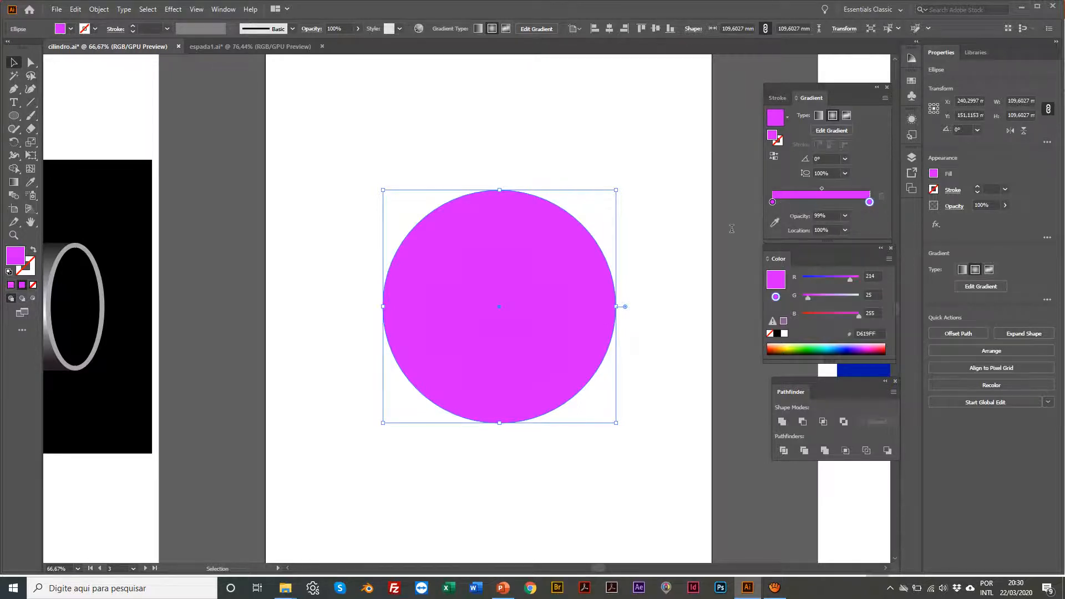
Switch the color sliders to HSB, set the gradient's start stop to near-white (H 292.5°, S 3.14%, B 100%) and deselect the circle.
click(773, 202)
click(889, 260)
click(917, 304)
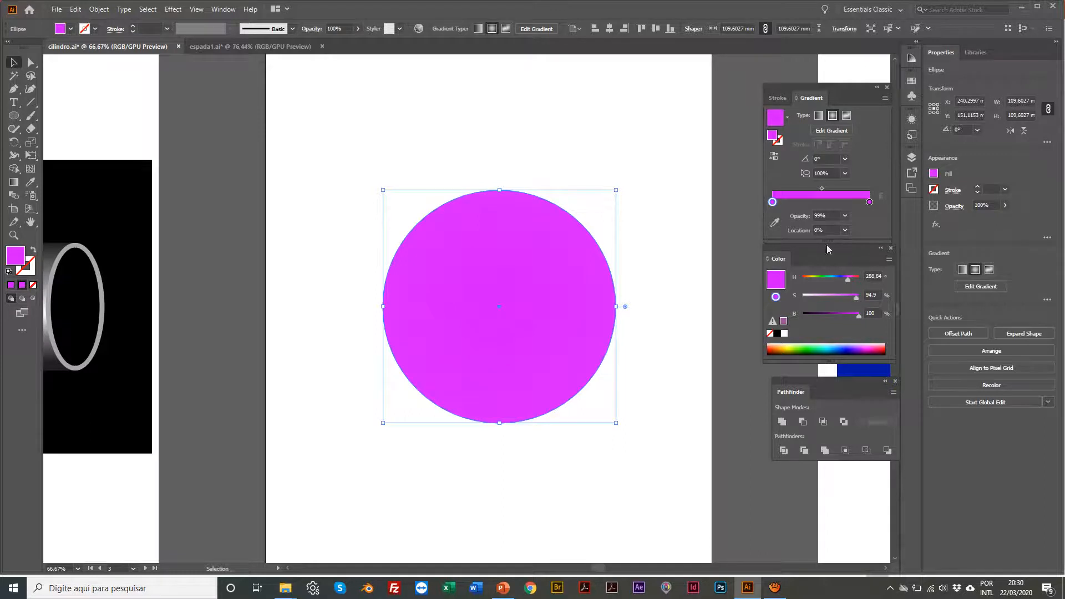
scroll(827, 245, right, 1)
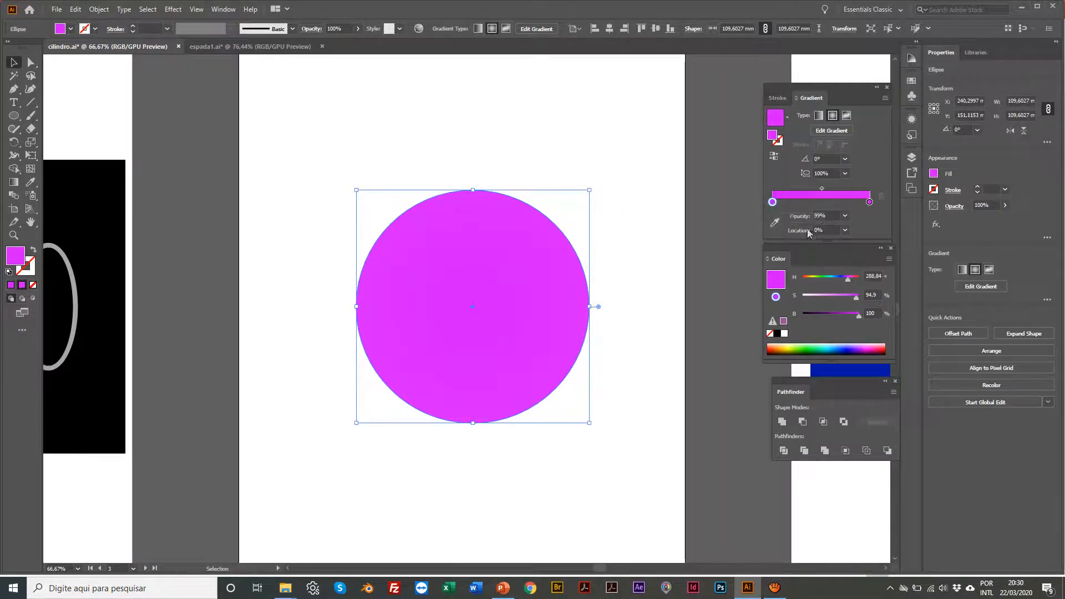
drag(855, 298, 804, 297)
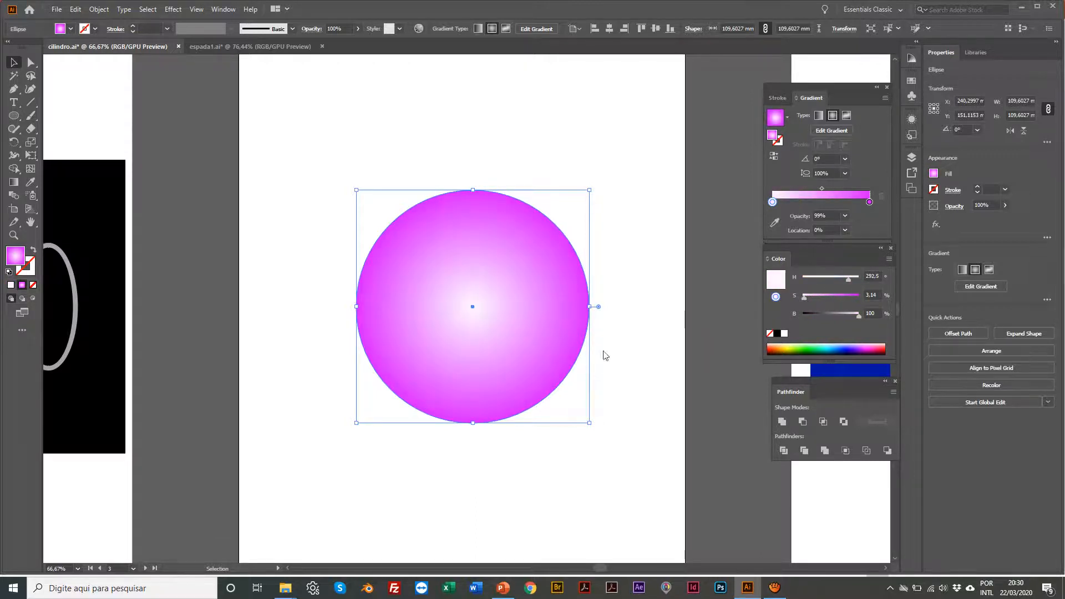
scroll(504, 263, left, 1)
click(438, 73)
scroll(498, 292, left, 1)
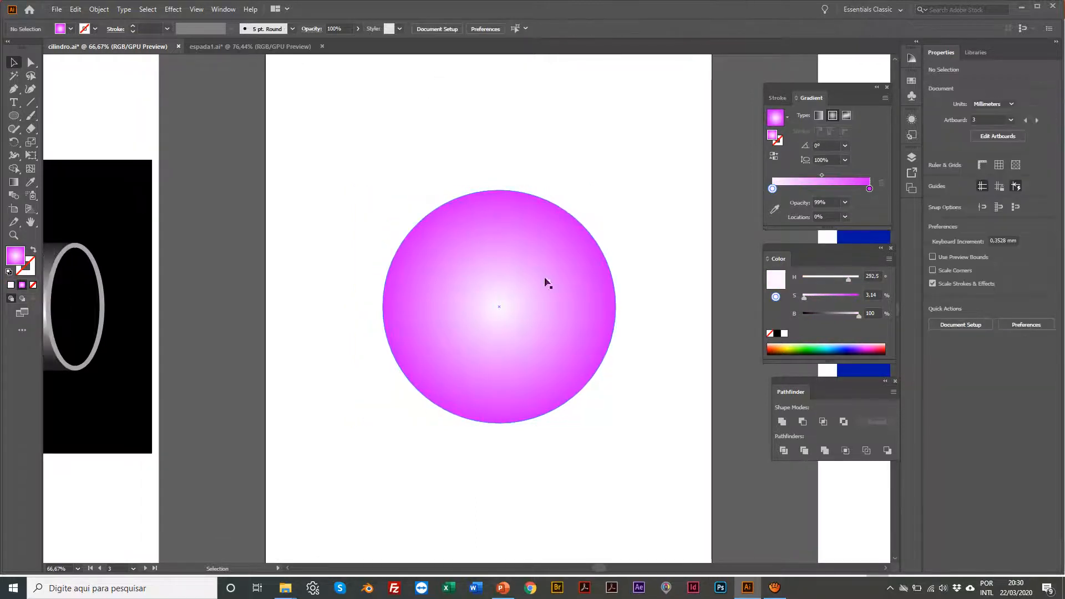
scroll(488, 322, left, 1)
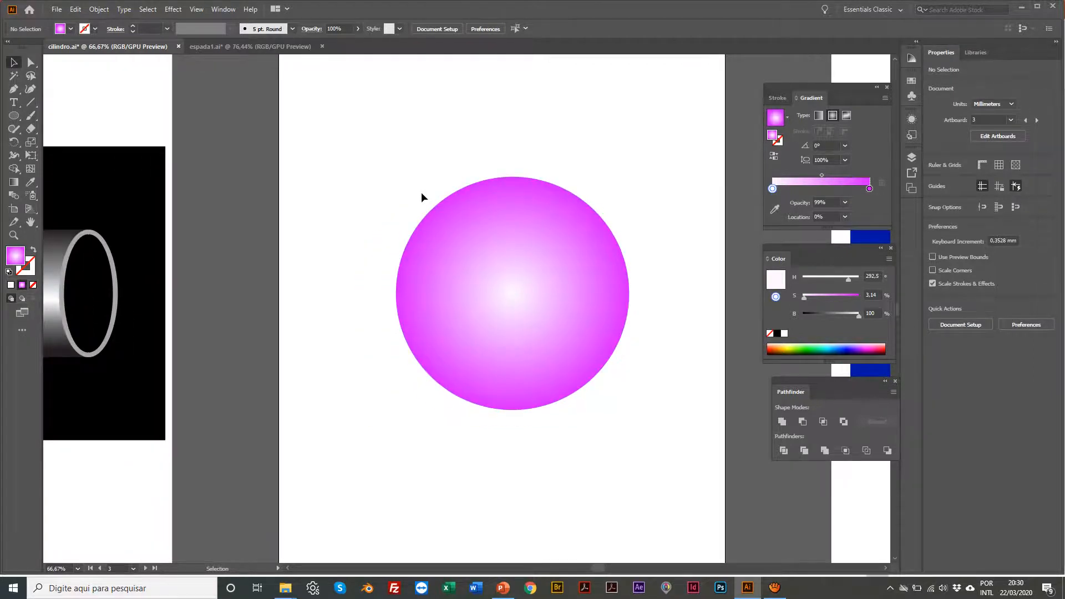
Compare the circle's centered highlight with the highlight position on the reference sphere on the neighbouring artboard.
click(512, 234)
scroll(606, 209, right, 20)
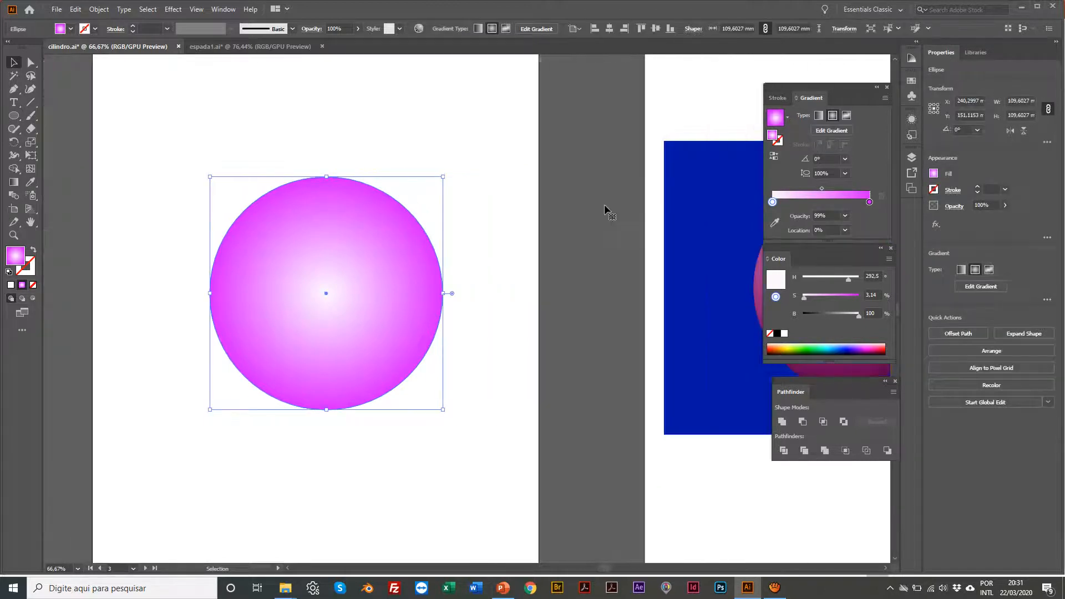
scroll(584, 220, right, 10)
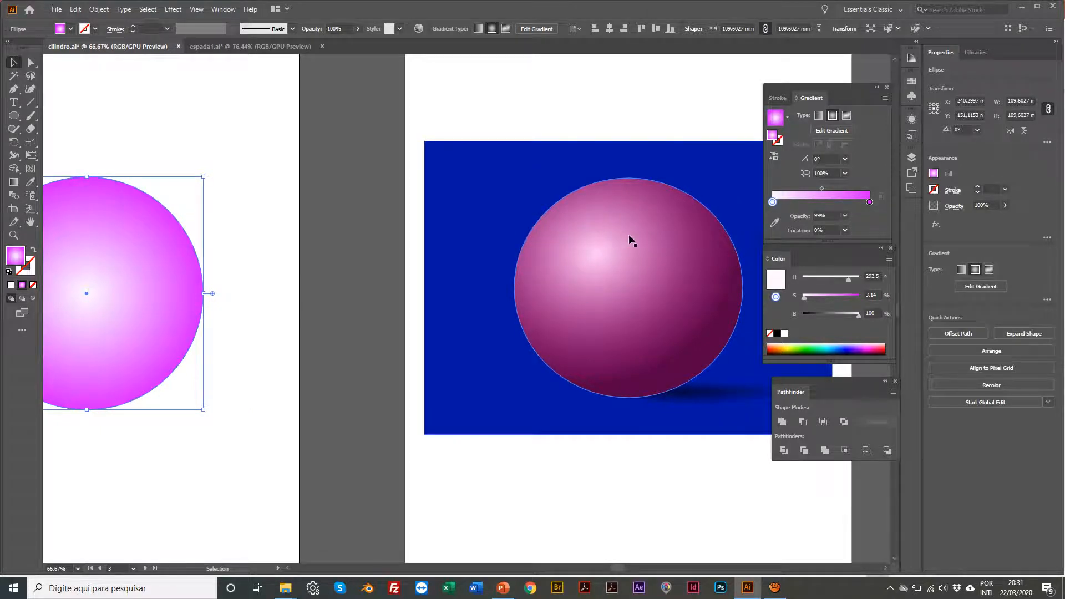
scroll(498, 269, left, 1)
scroll(498, 268, left, 15)
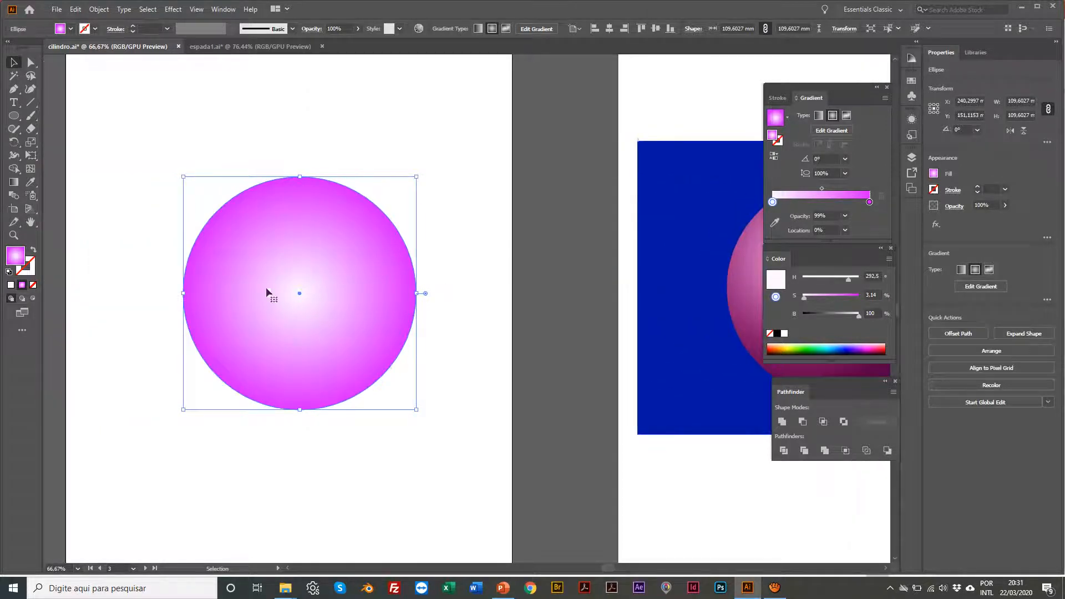
scroll(353, 290, right, 18)
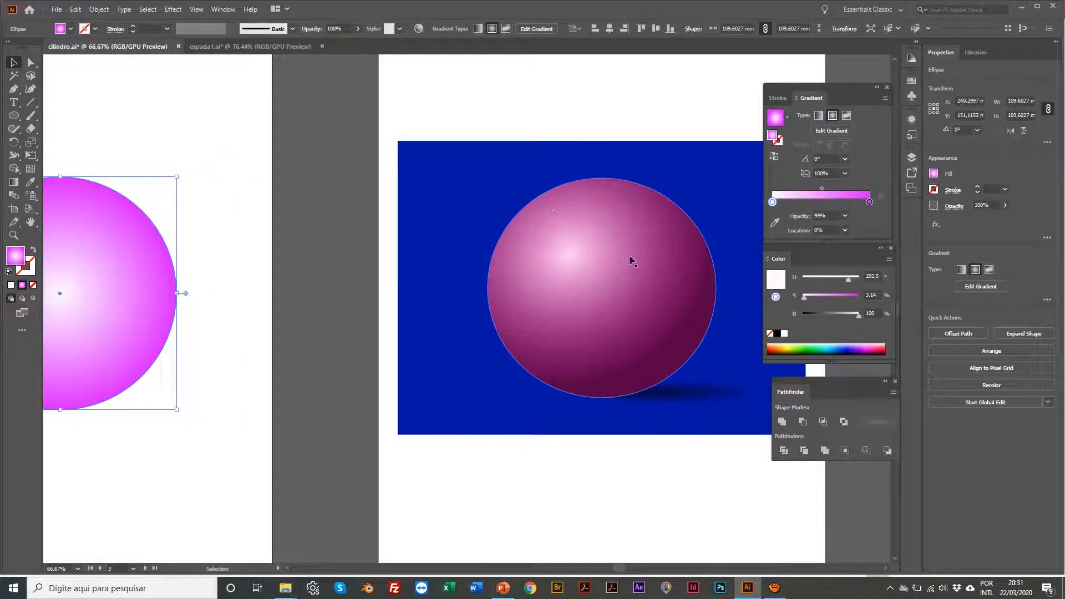
scroll(613, 261, left, 20)
click(308, 153)
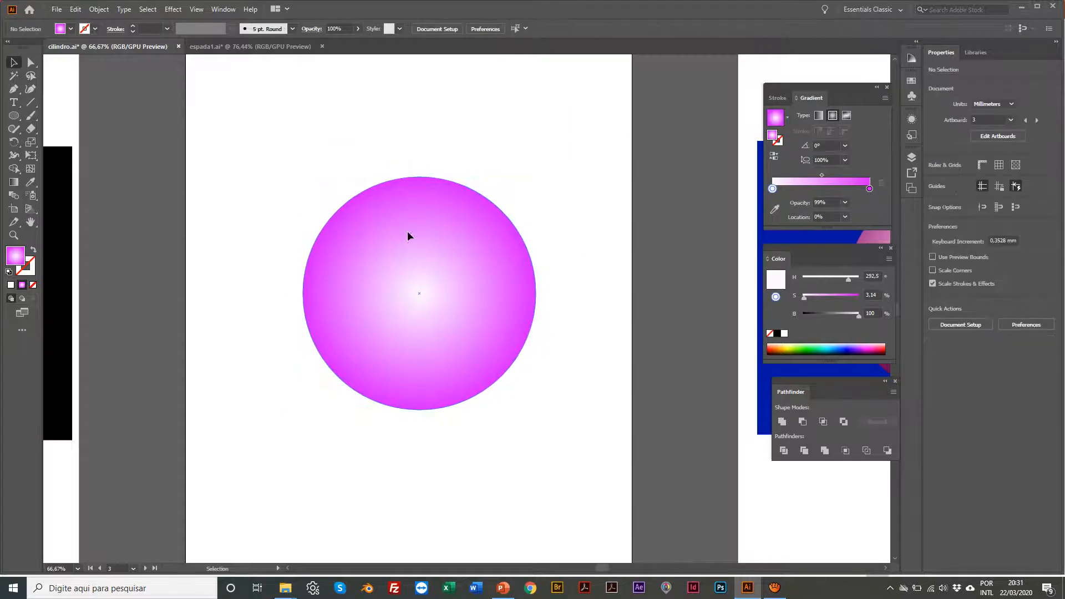
Redraw the circle's radial gradient at about -47° with its highlight in the sphere's upper left, and enlarge its radius slightly.
click(372, 242)
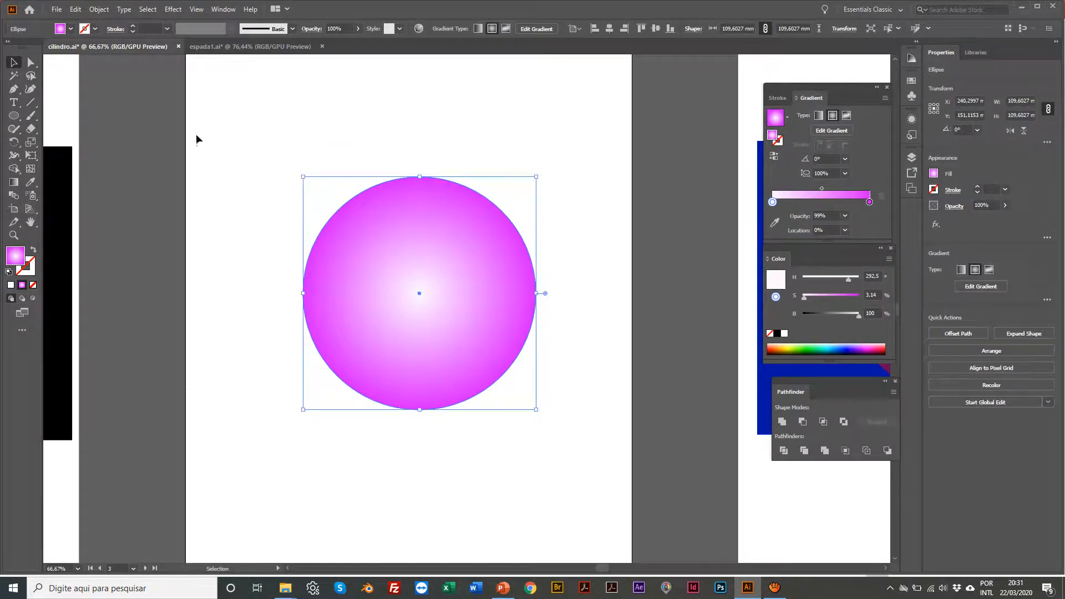
click(13, 189)
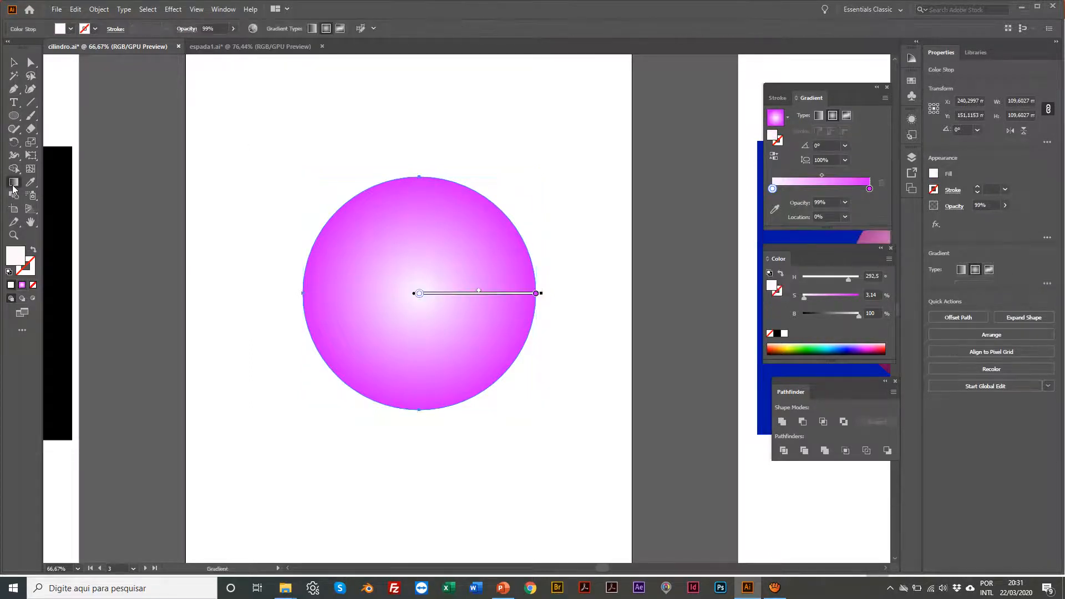
drag(336, 186, 417, 273)
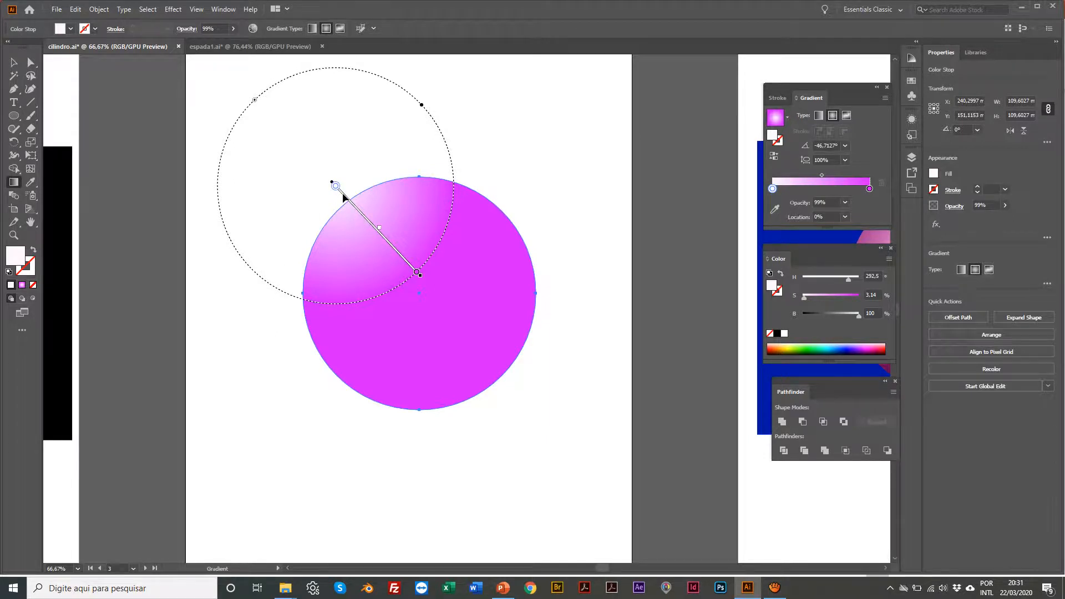
mouse_move(342, 192)
mouse_down()
mouse_move(394, 258)
mouse_move(465, 252)
mouse_move(394, 242)
mouse_move(434, 269)
mouse_move(372, 237)
mouse_move(378, 253)
mouse_up()
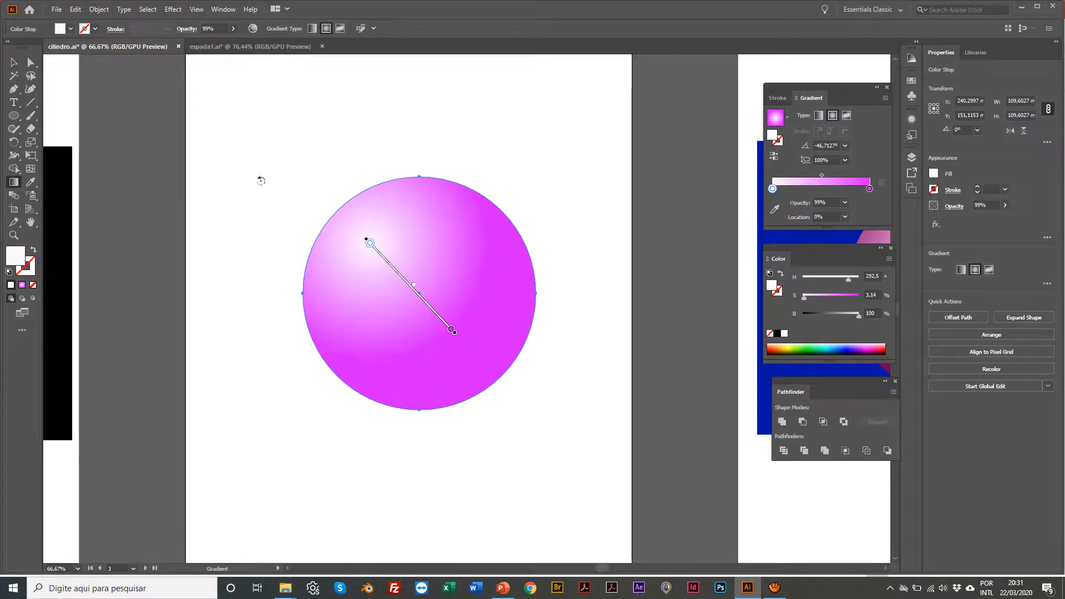
click(452, 332)
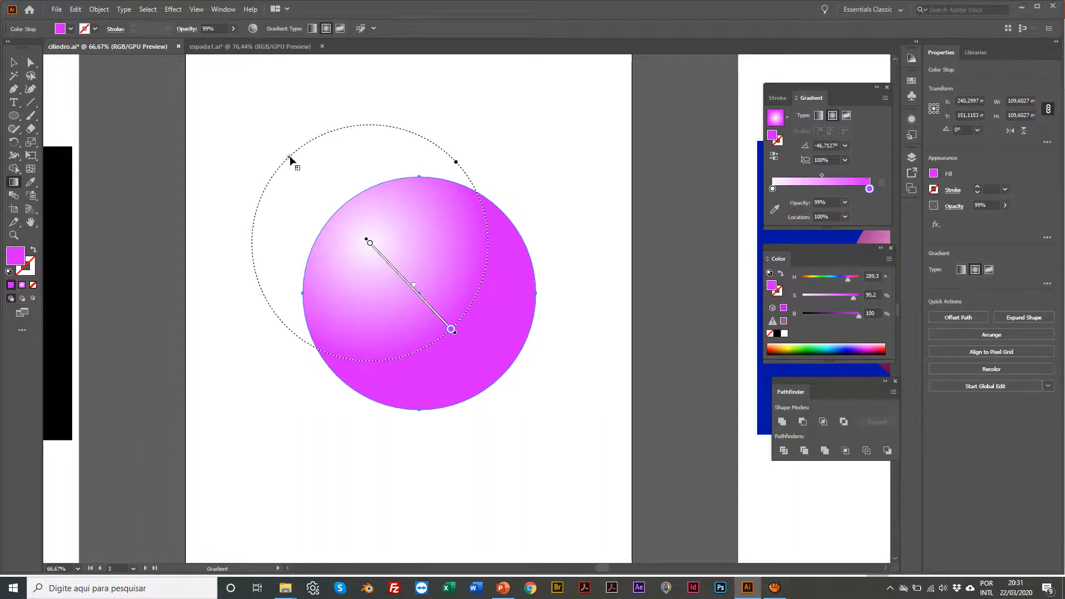
mouse_move(289, 161)
mouse_down()
mouse_move(272, 136)
mouse_move(333, 205)
mouse_move(281, 152)
mouse_up()
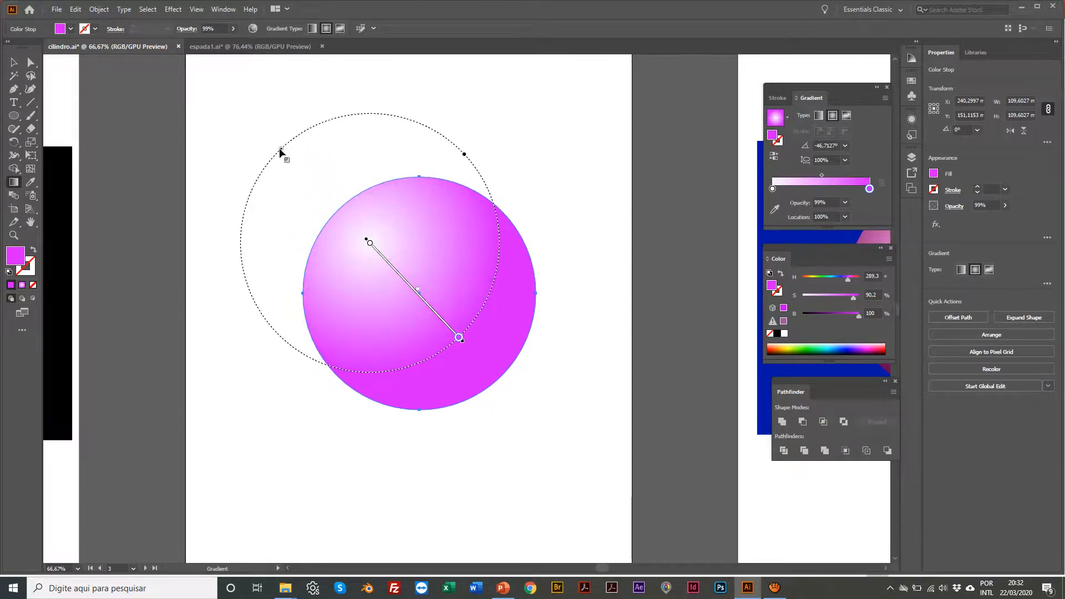
Add a gradient stop at about 84% and darken the sphere's end stop to about 78% brightness.
click(854, 190)
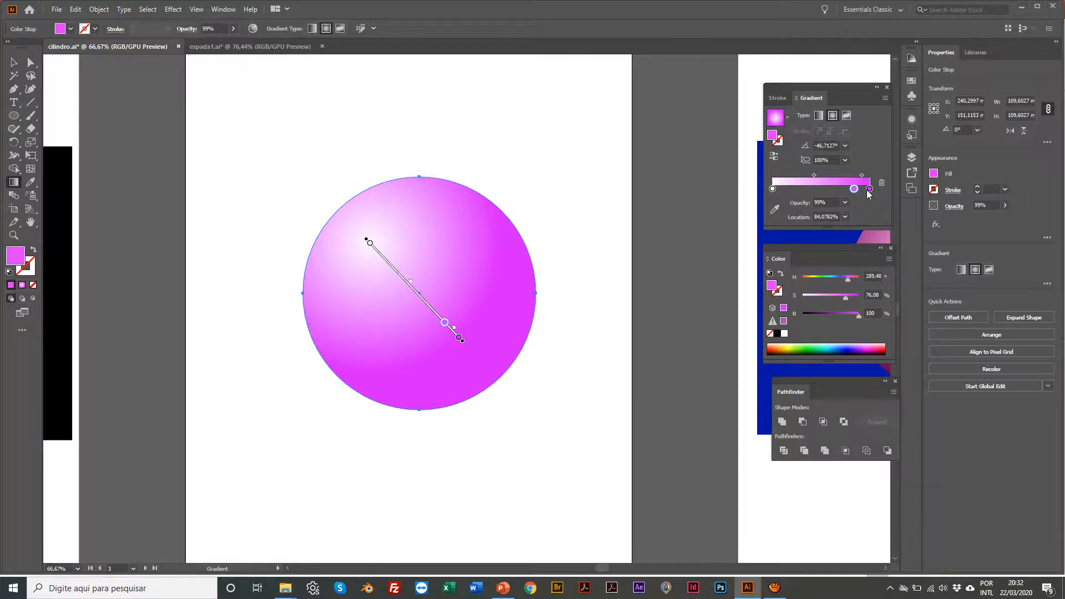
click(869, 189)
scroll(811, 320, up, 1)
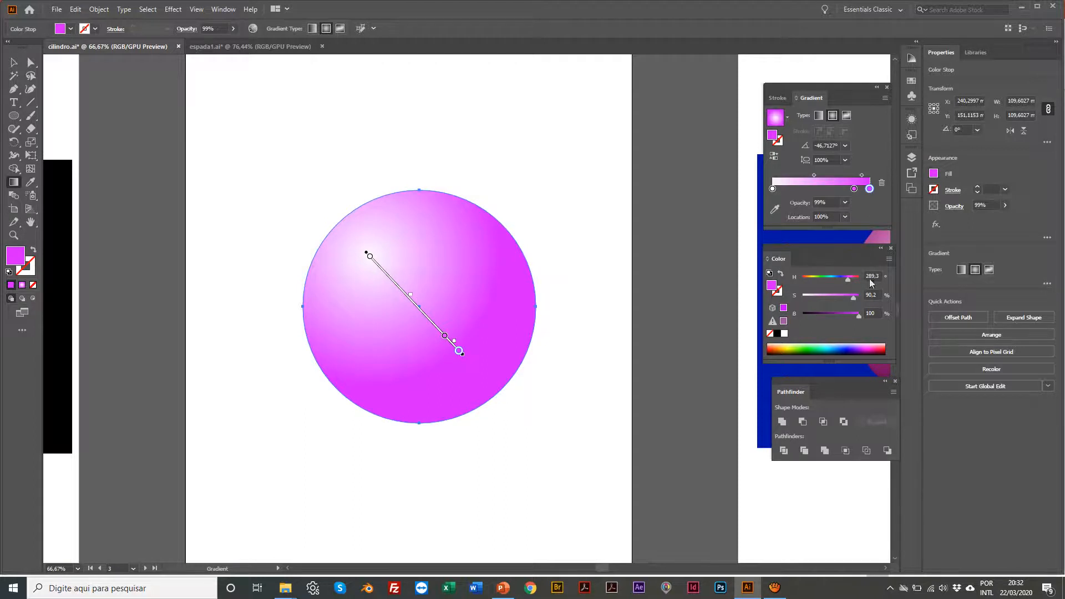
scroll(852, 319, right, 1)
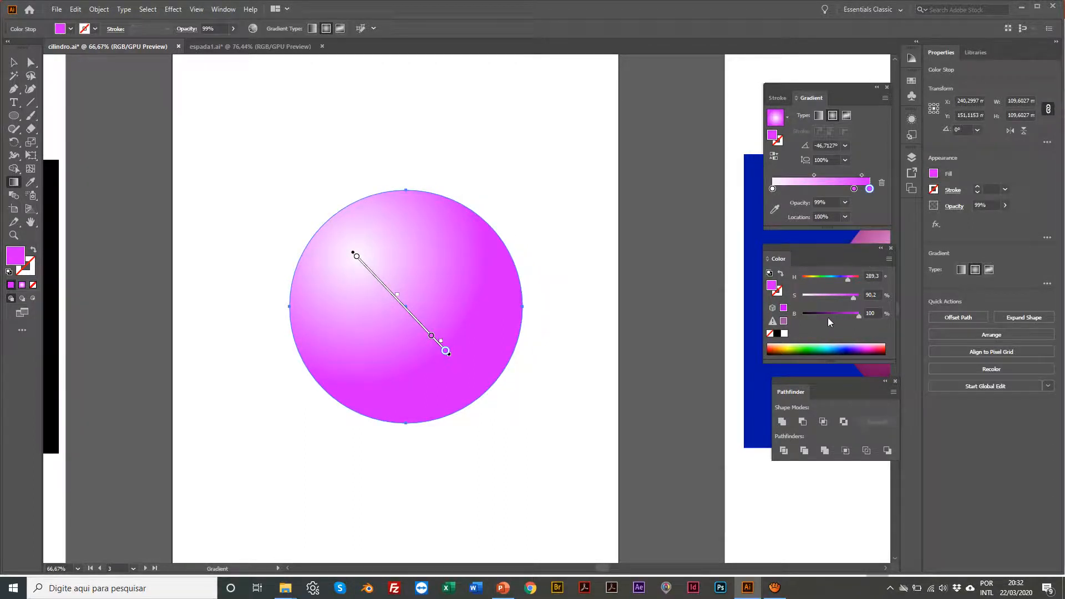
drag(856, 315, 853, 315)
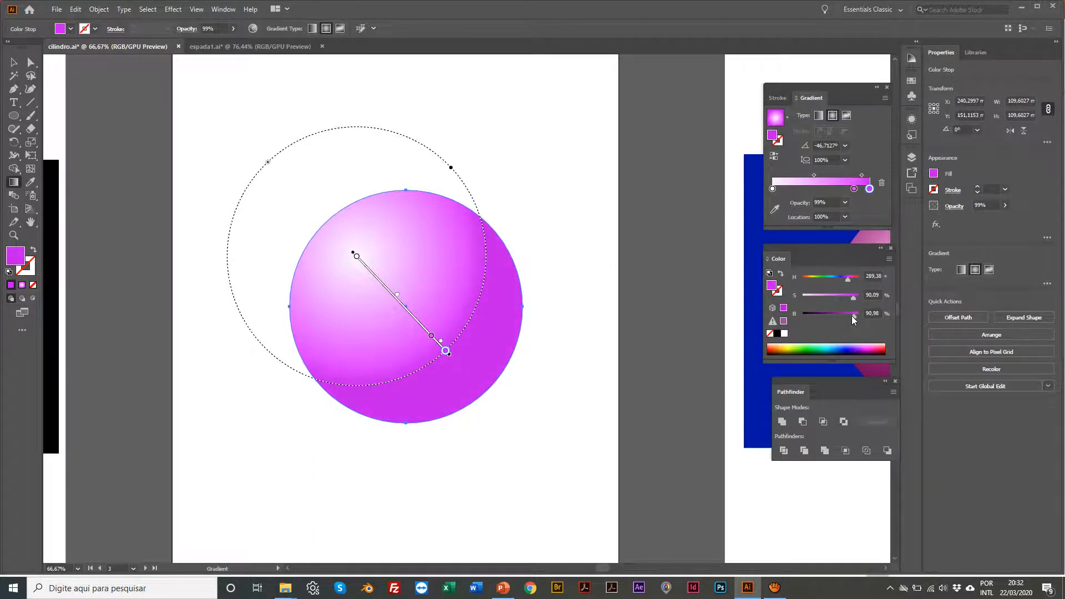
drag(847, 314, 846, 314)
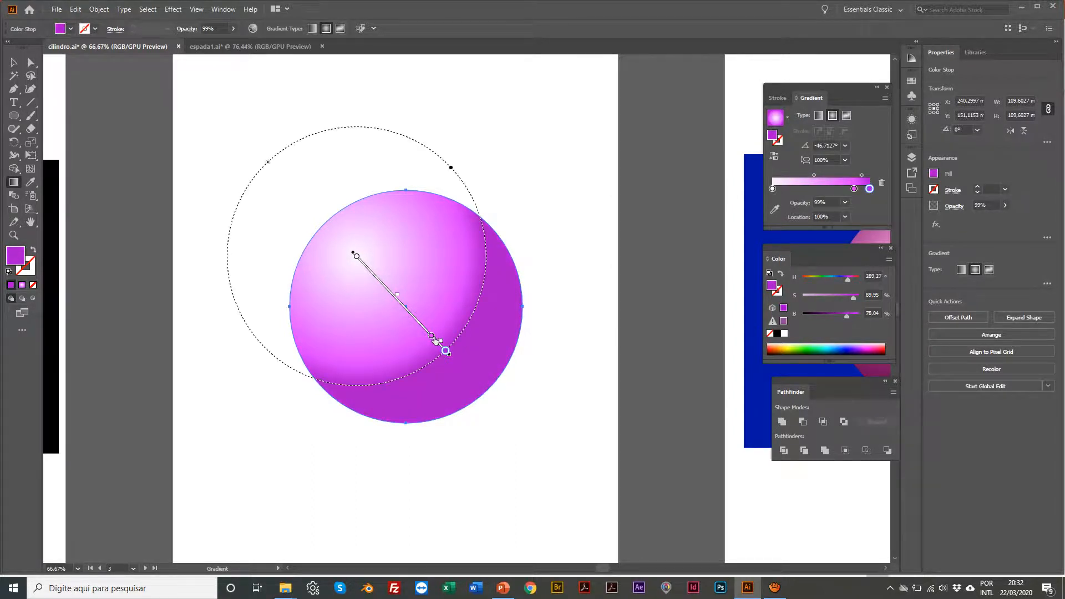
Move the sphere's middle gradient stop to about 75% and enlarge the radial gradient toward the sphere's lower-right edge.
click(431, 337)
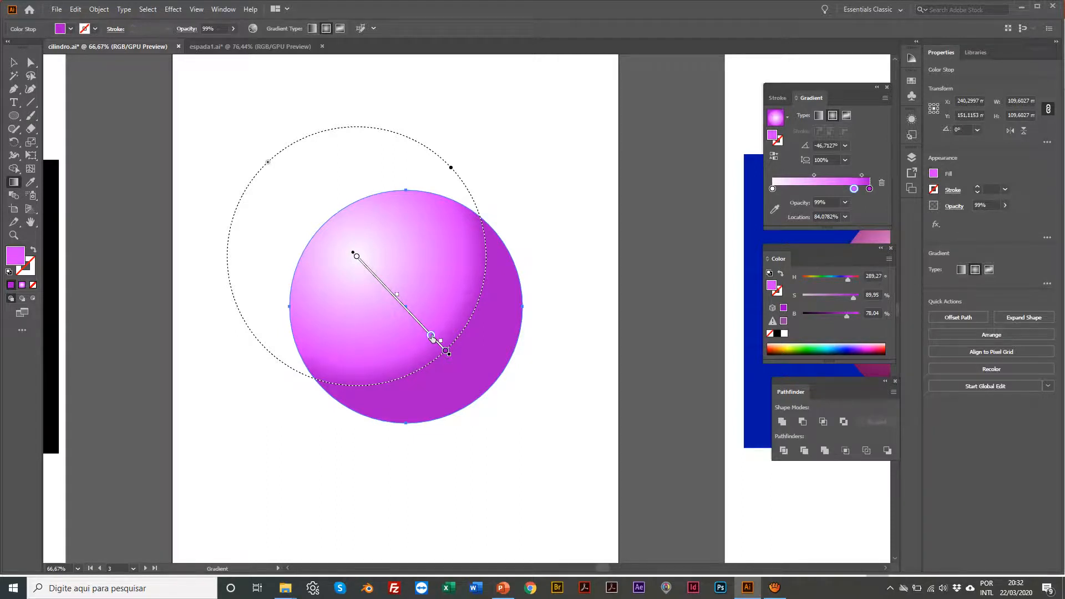
drag(432, 337, 423, 327)
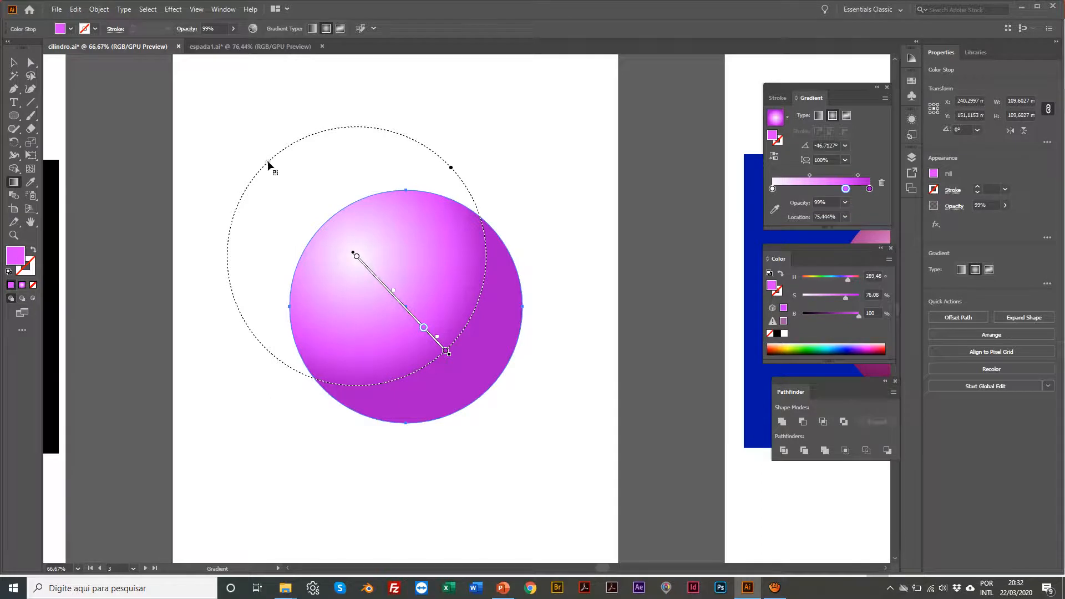
drag(268, 163, 253, 144)
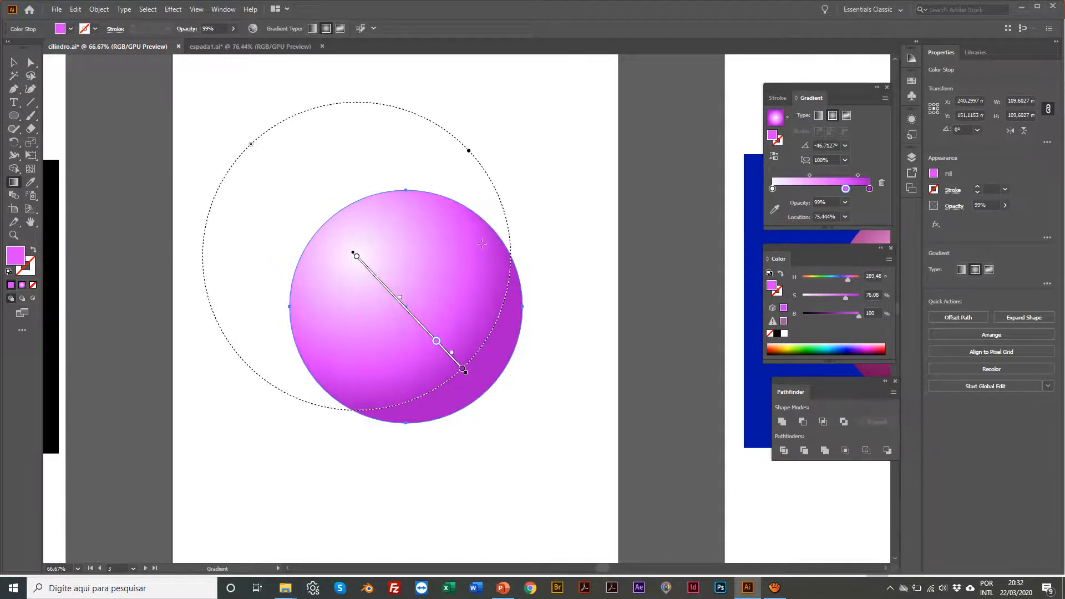
scroll(481, 243, up, 1)
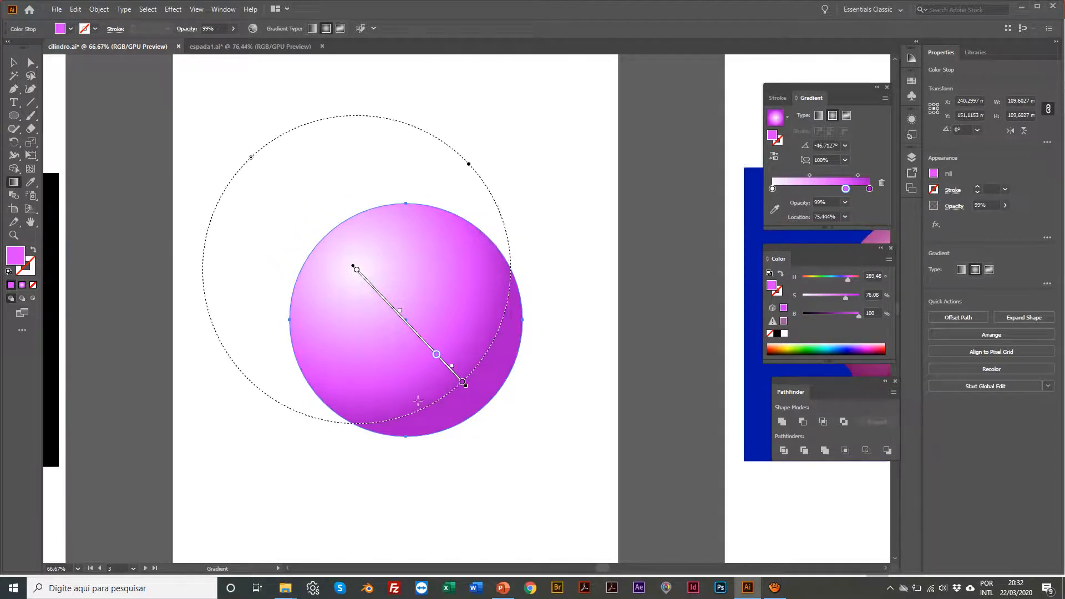
Set the end stop of the sphere's gradient to 100% saturation and about 88% brightness, and deselect the sphere.
click(870, 189)
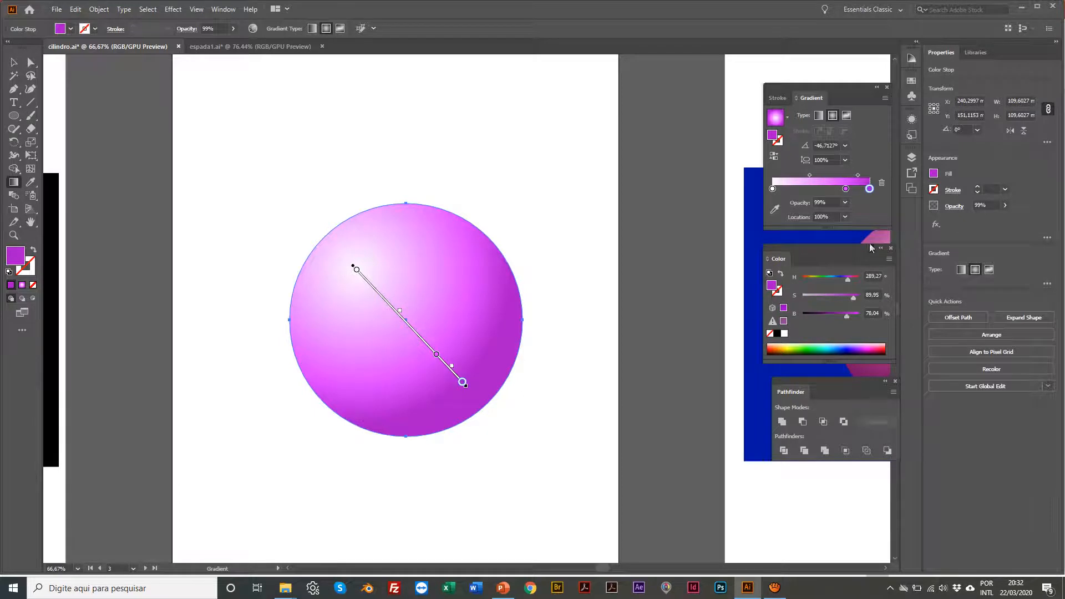
click(848, 316)
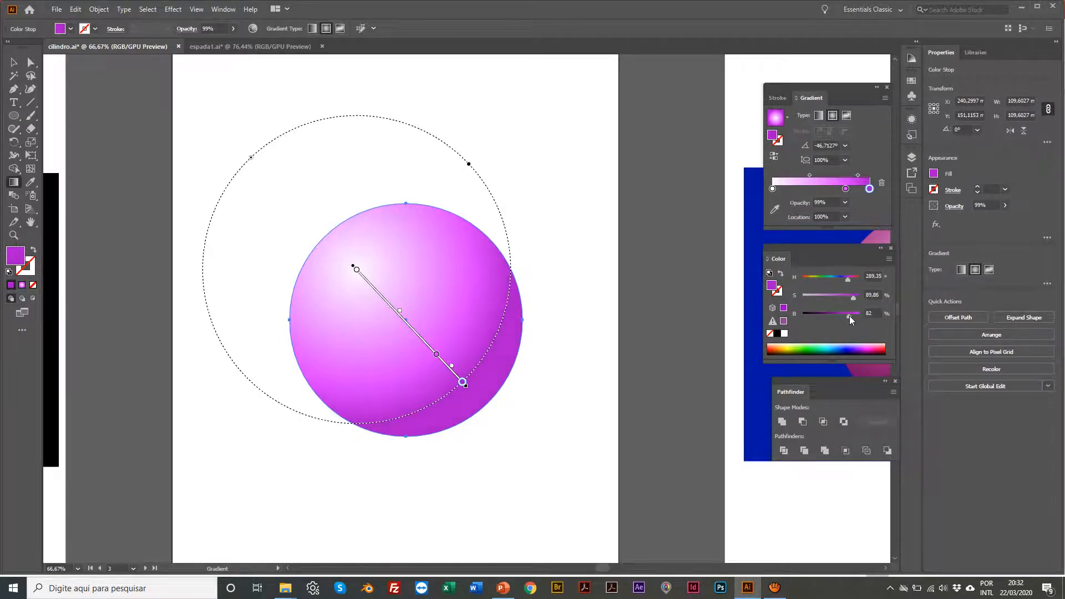
drag(853, 296, 865, 296)
scroll(633, 273, right, 1)
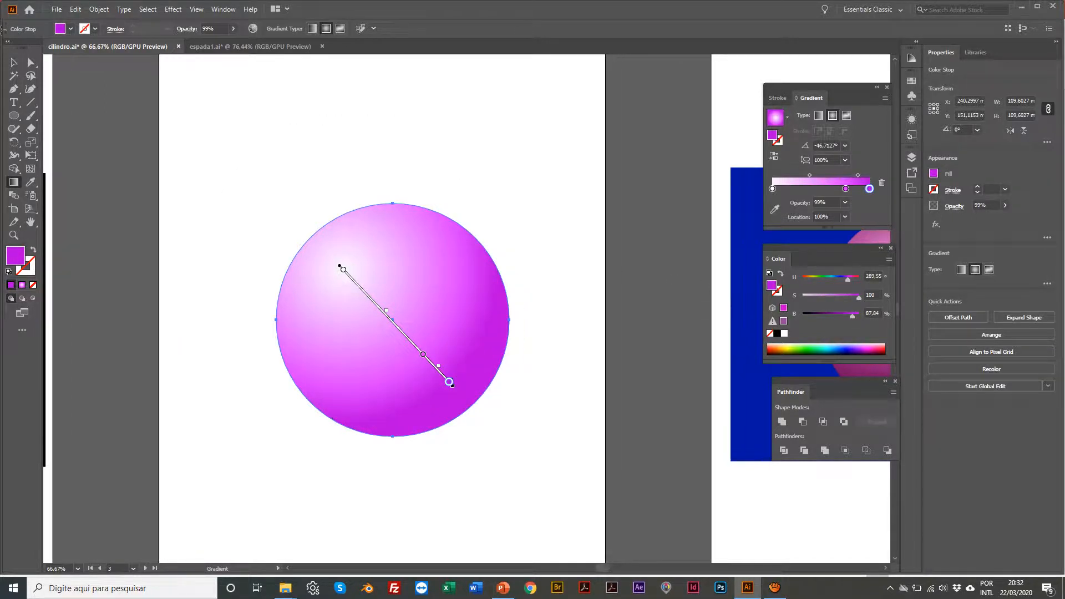
click(14, 64)
click(326, 151)
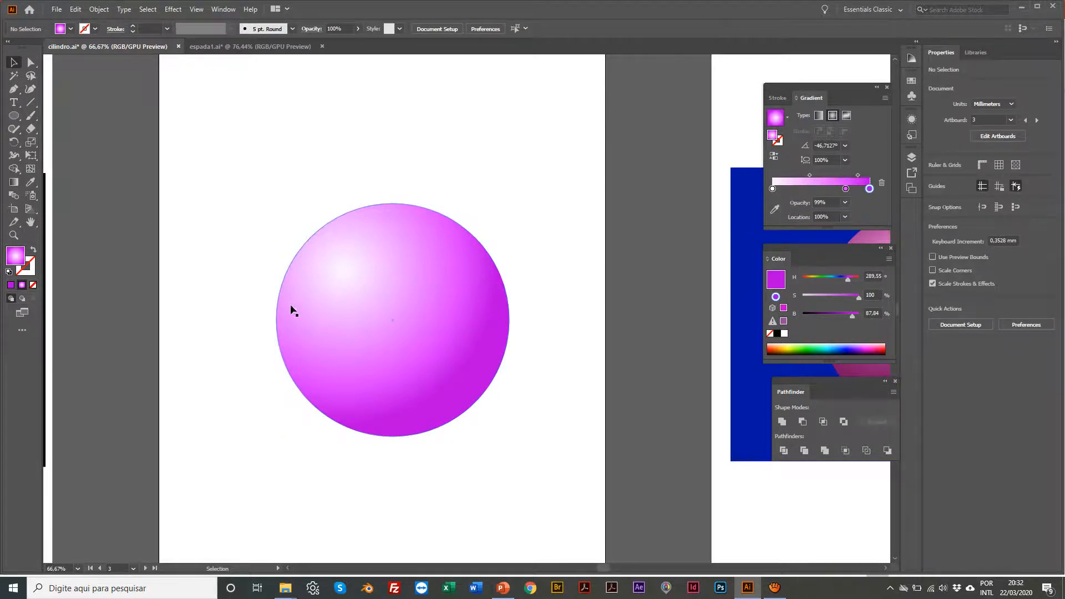
scroll(311, 294, right, 1)
scroll(337, 298, down, 1)
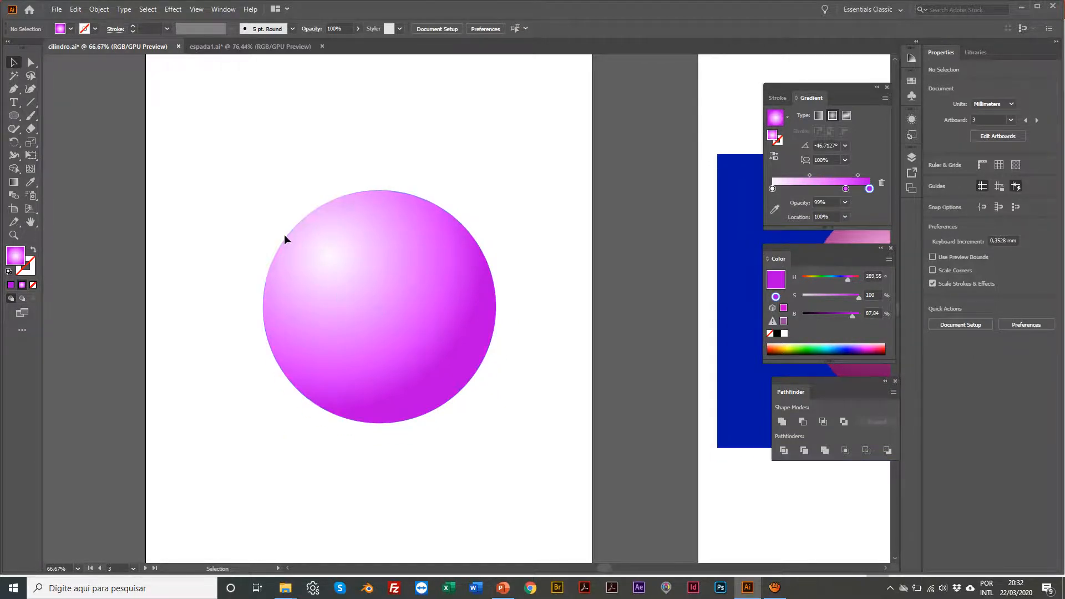
click(13, 182)
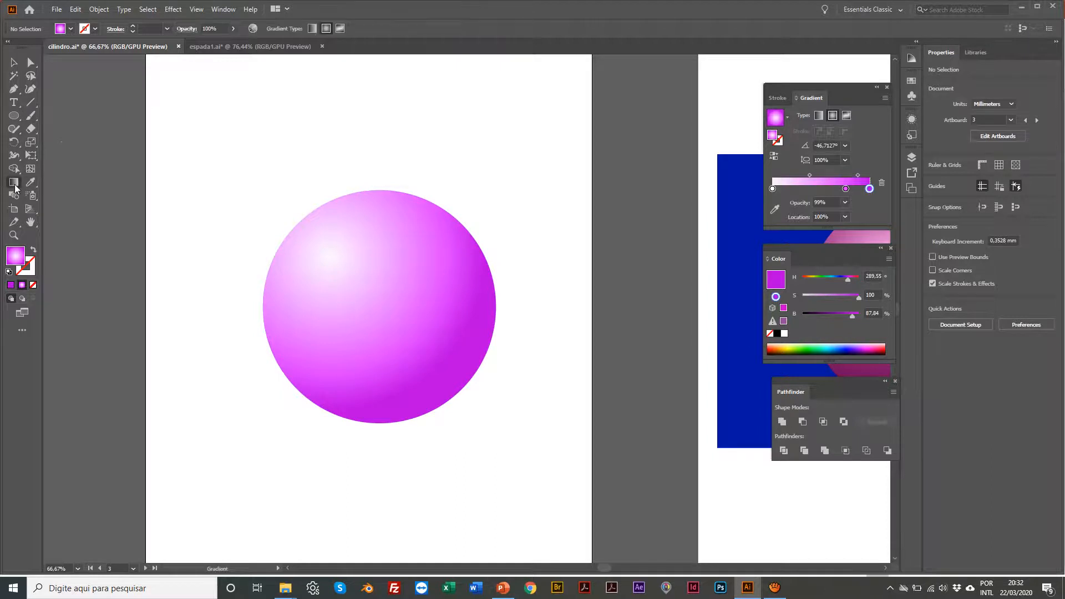
click(429, 272)
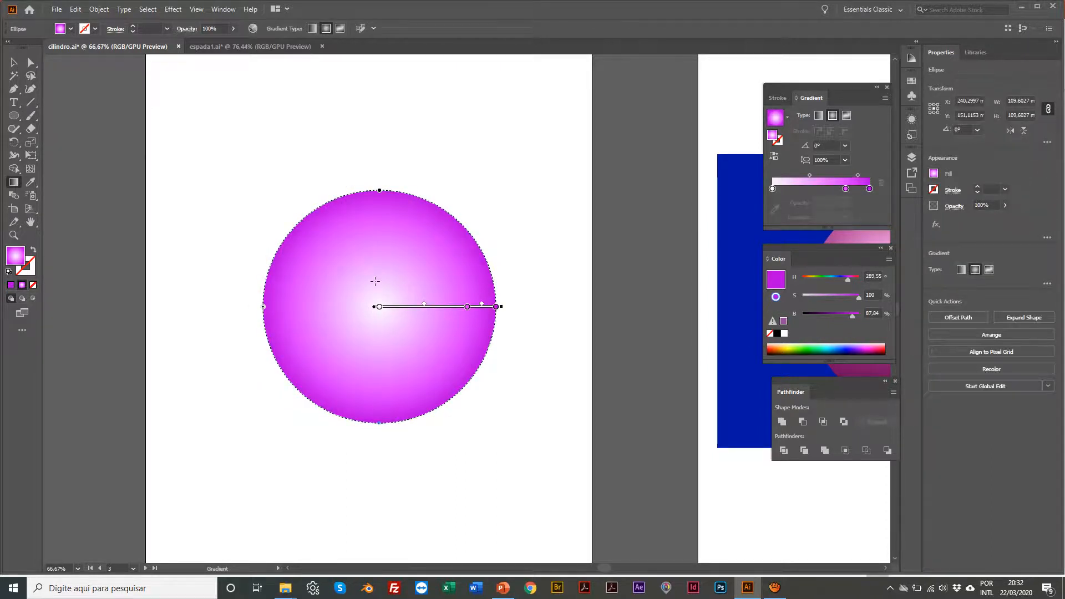
key(ctrl+z)
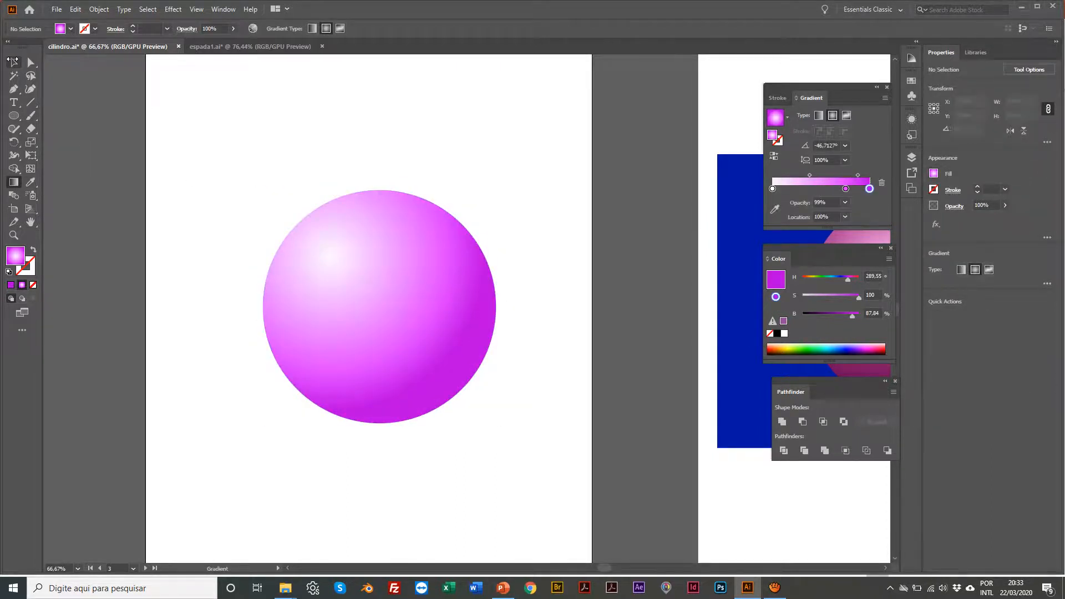
Shift the sphere's radial gradient slightly toward its lower right, keeping the same angle and size, and deselect the sphere.
key(v)
click(400, 235)
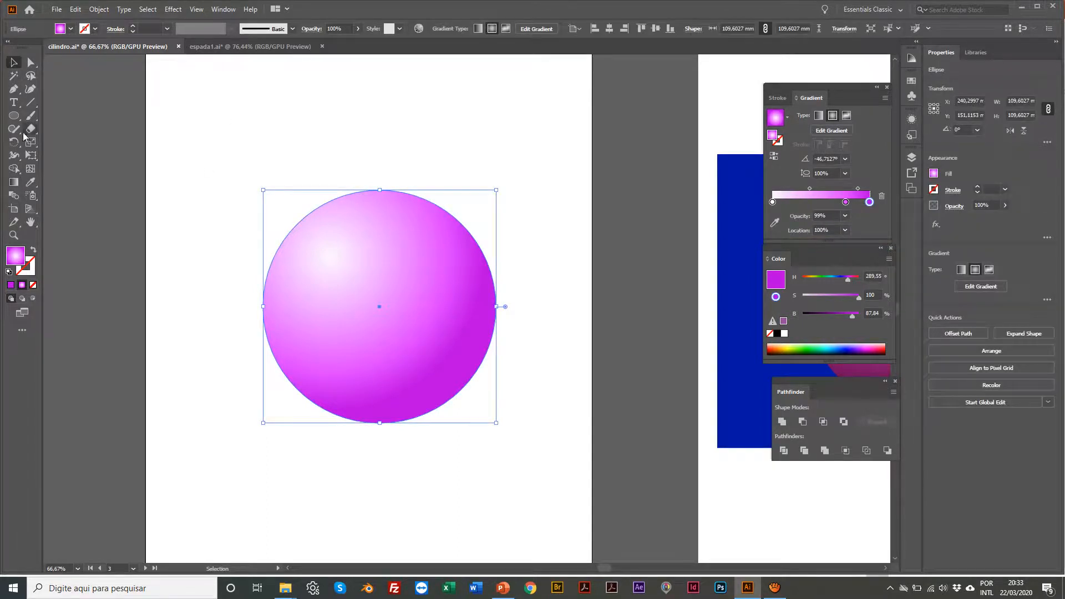
click(13, 182)
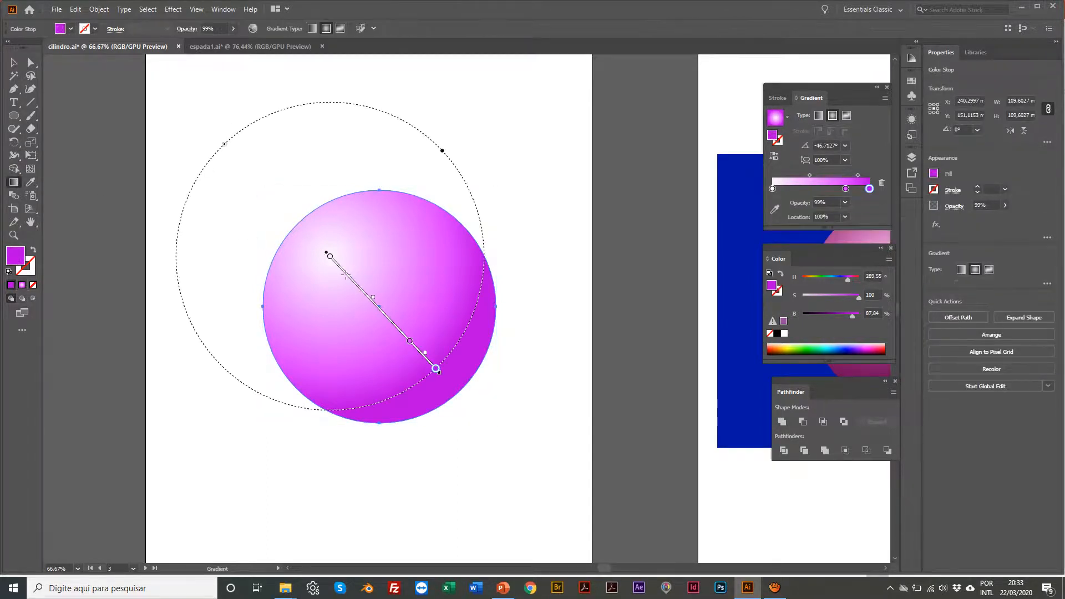
drag(348, 274, 352, 278)
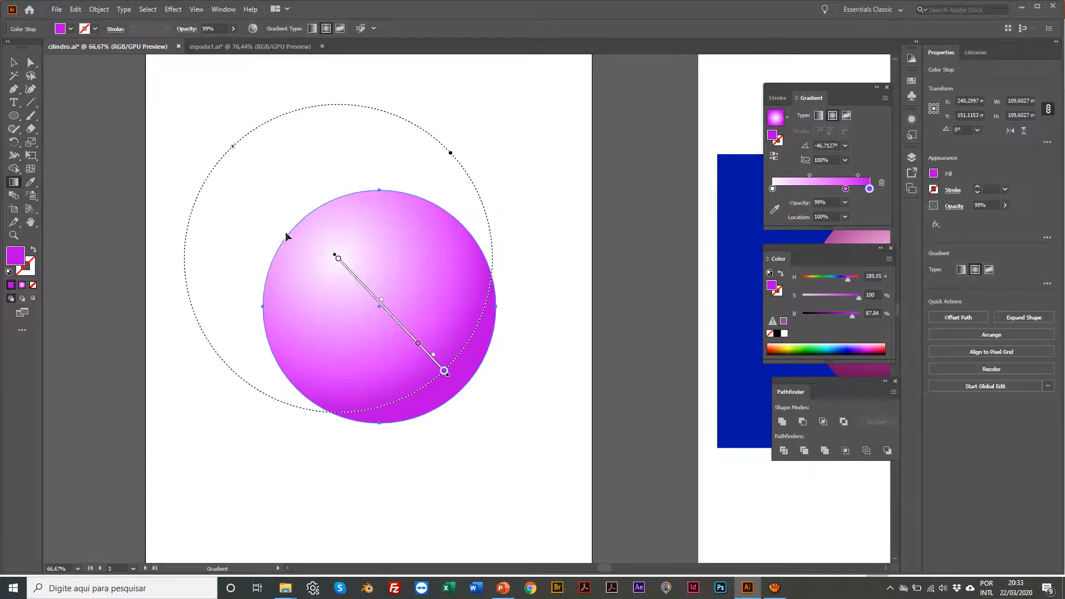
click(11, 58)
click(255, 135)
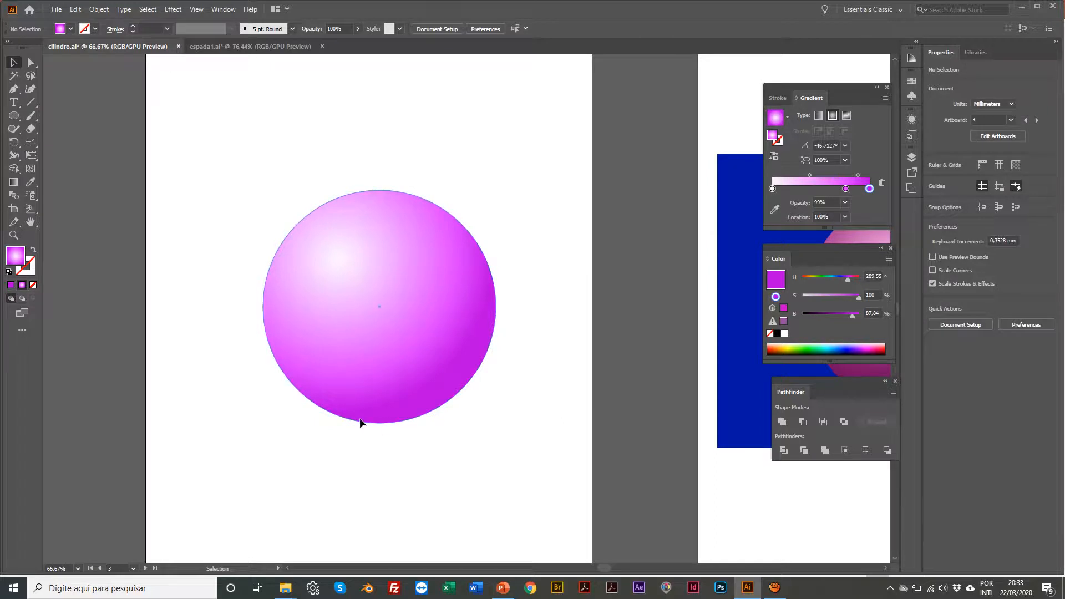
Draw a rectangle about 210 × 143.5 mm across the full width of artboard 3, covering the sphere.
click(13, 119)
drag(13, 122, 61, 117)
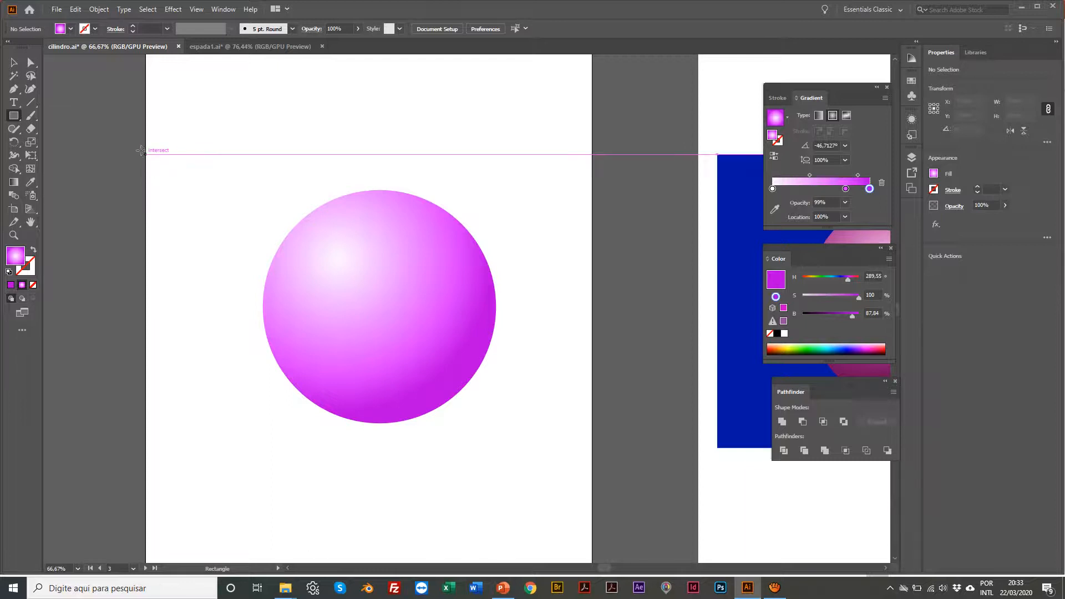
drag(146, 152, 592, 457)
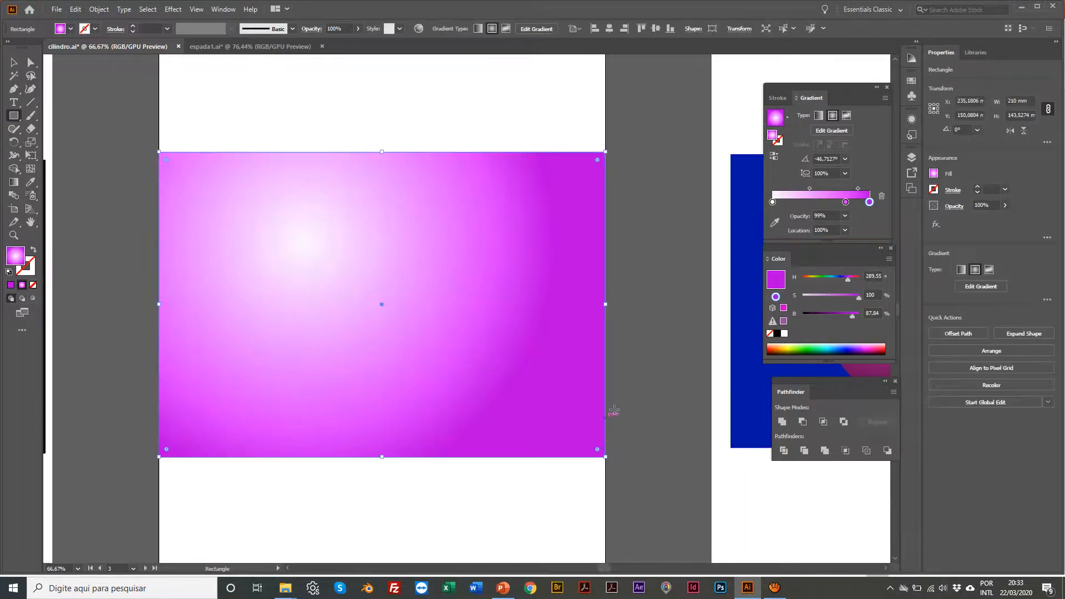
Replace the rectangle's gradient with a solid blue fill of about H 243°, S 100%, B 82%.
click(847, 350)
click(883, 197)
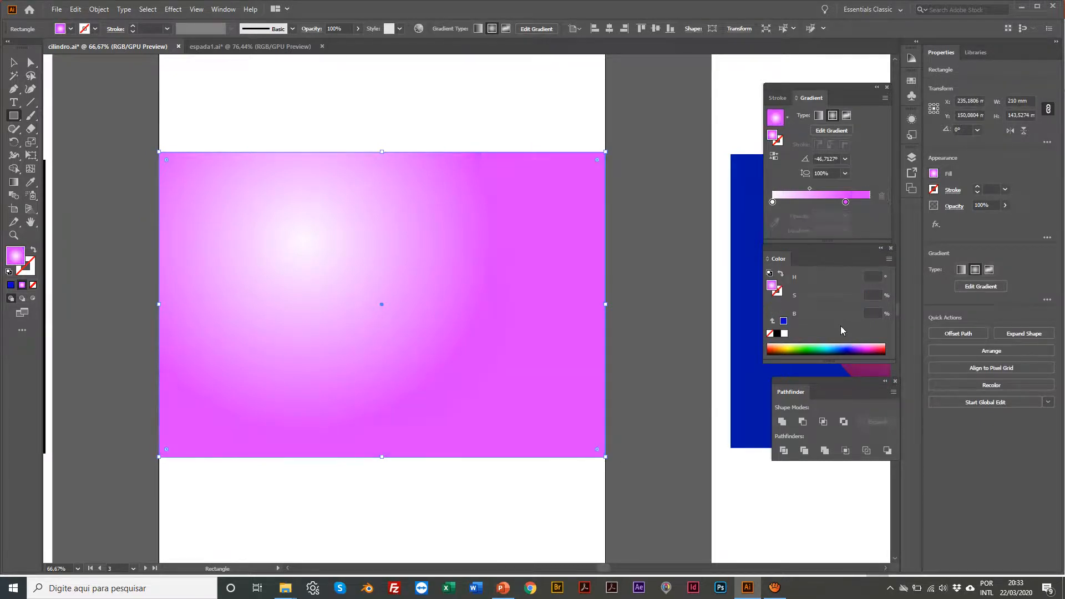
click(850, 347)
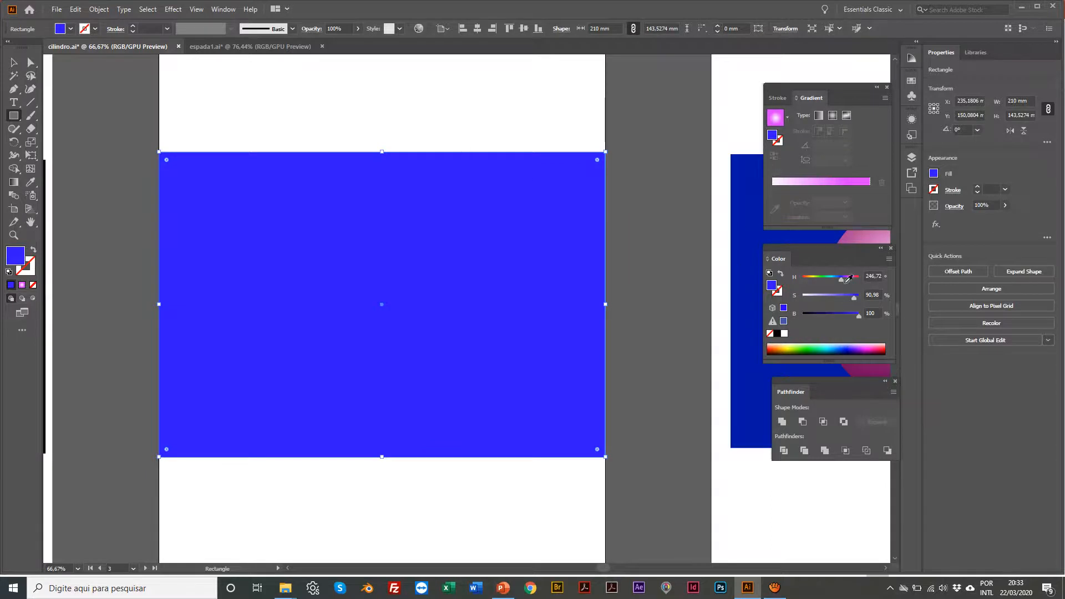
click(850, 345)
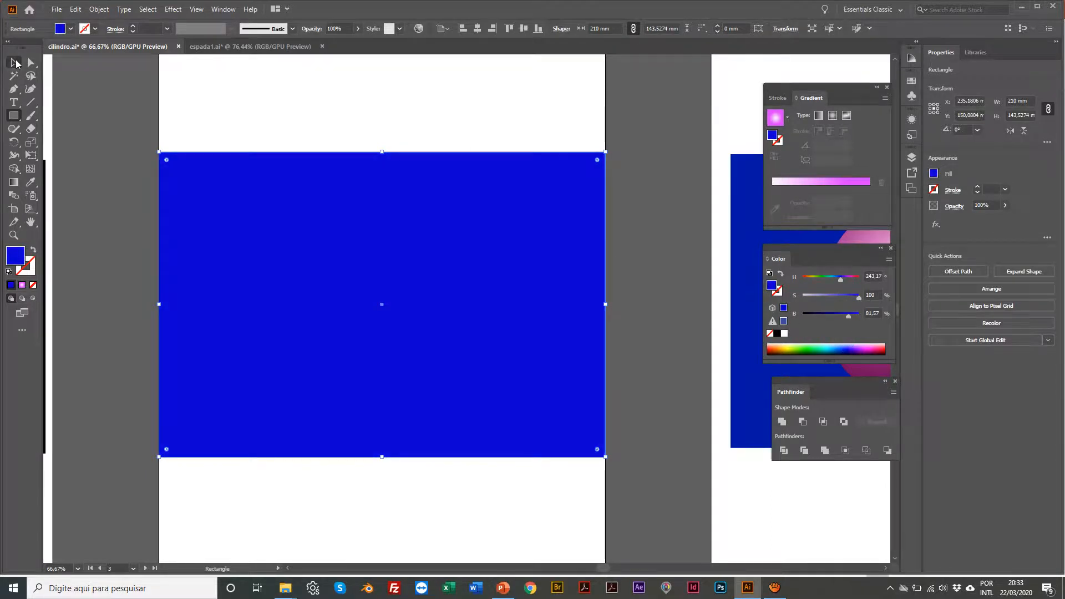
Send the blue rectangle to the back, behind the sphere, and deselect it.
click(14, 62)
right_click(523, 176)
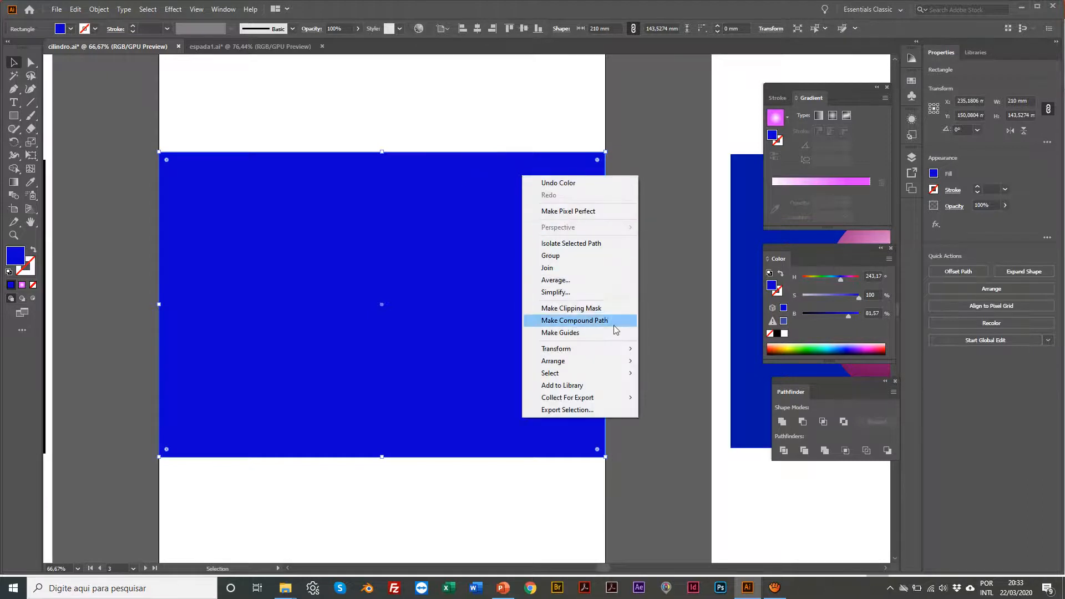
mouse_move(609, 367)
click(684, 398)
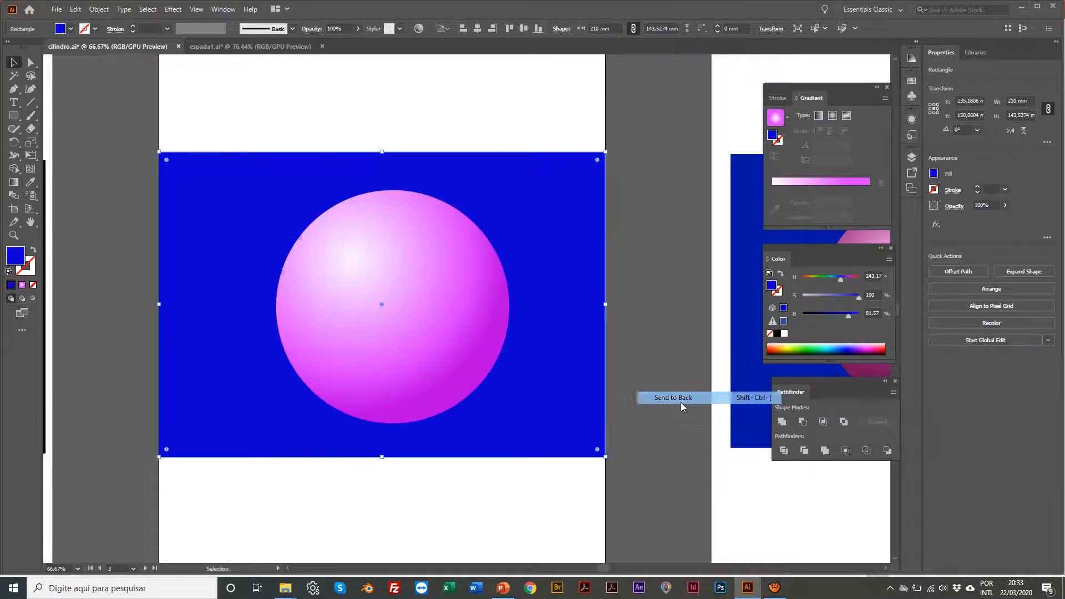
click(364, 113)
drag(266, 188, 267, 195)
click(294, 117)
Draw a flat ellipse about 88.7 × 19 mm overlapping the lower-right edge of the sphere.
scroll(333, 161, left, 1)
key(z)
click(502, 353)
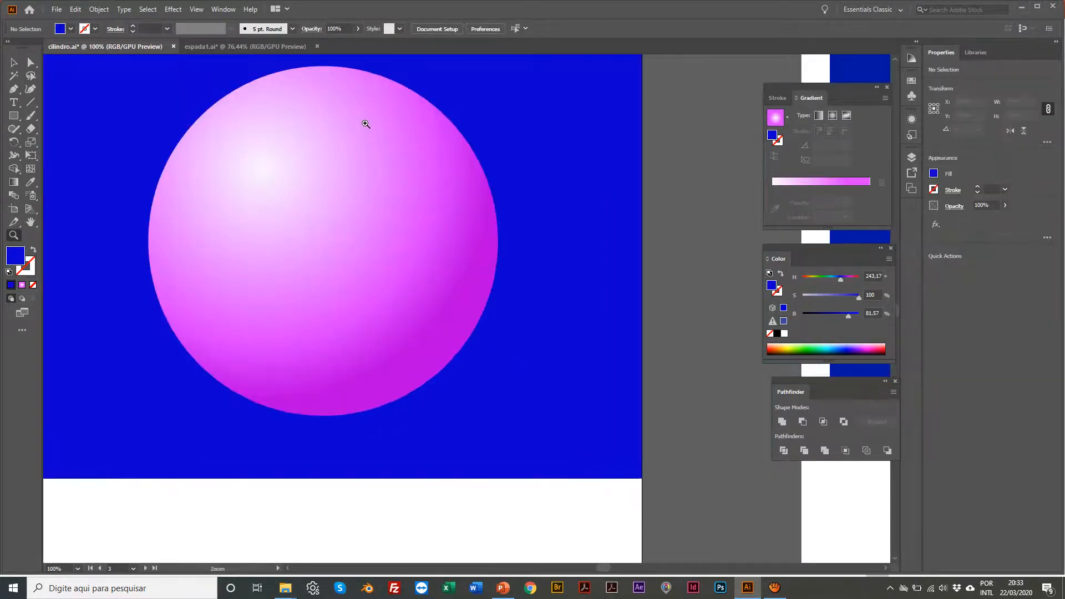
click(14, 116)
click(65, 142)
drag(273, 369, 555, 428)
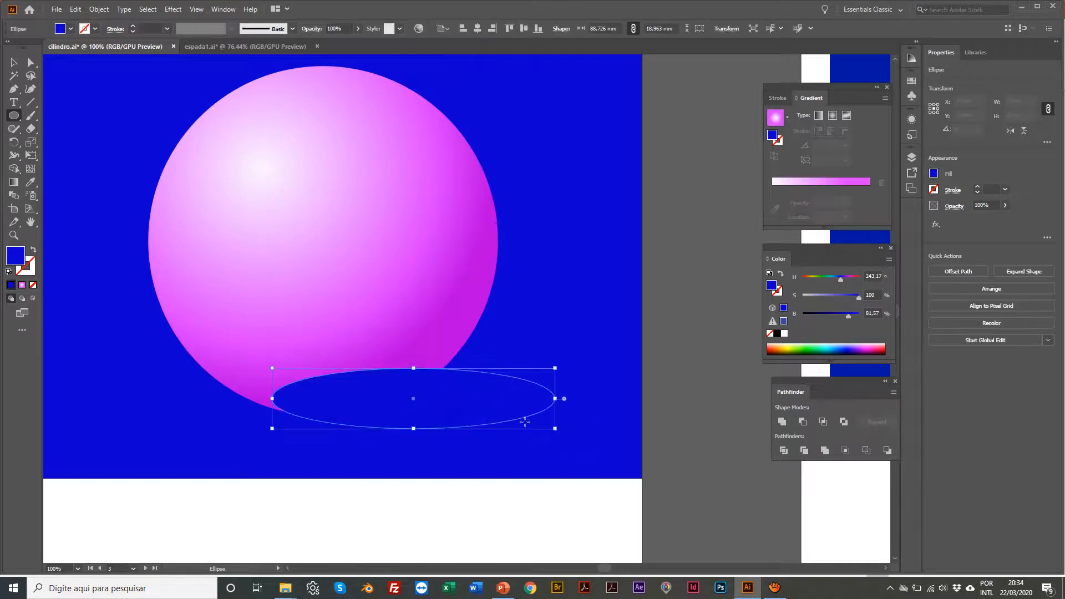
Bring the sphere in front of the flat ellipse and nudge the ellipse slightly down and to the left.
key(v)
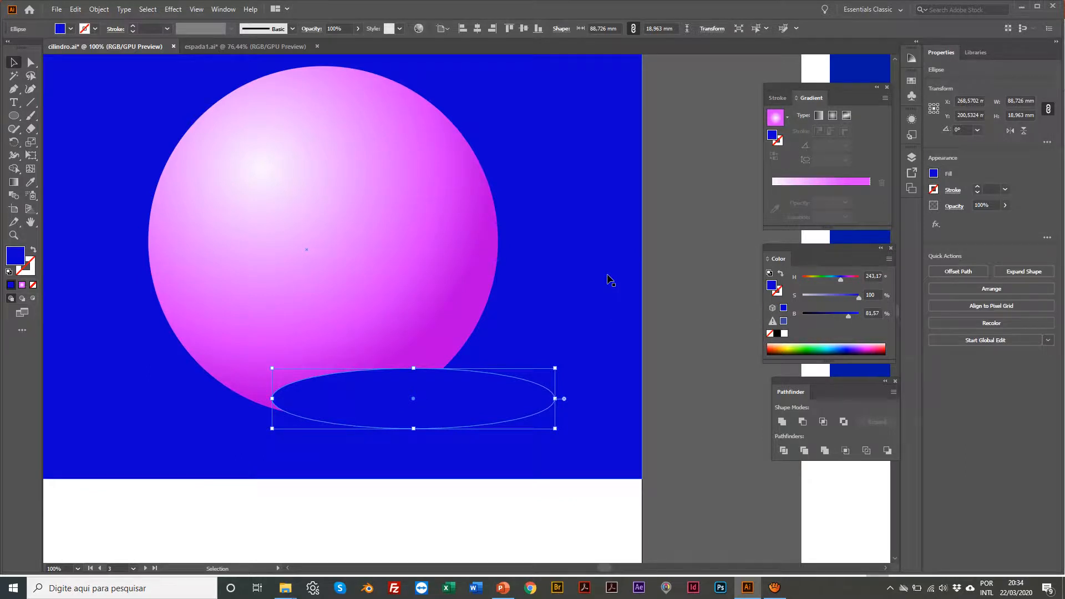
key(ctrl+shift+bracketright)
click(340, 314)
right_click(340, 314)
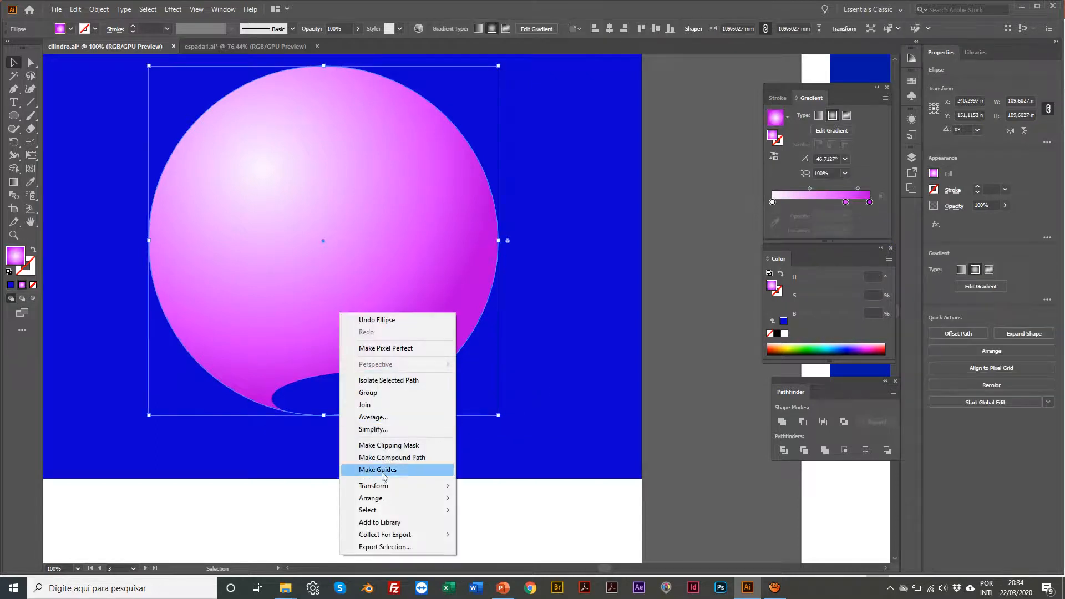
mouse_move(388, 497)
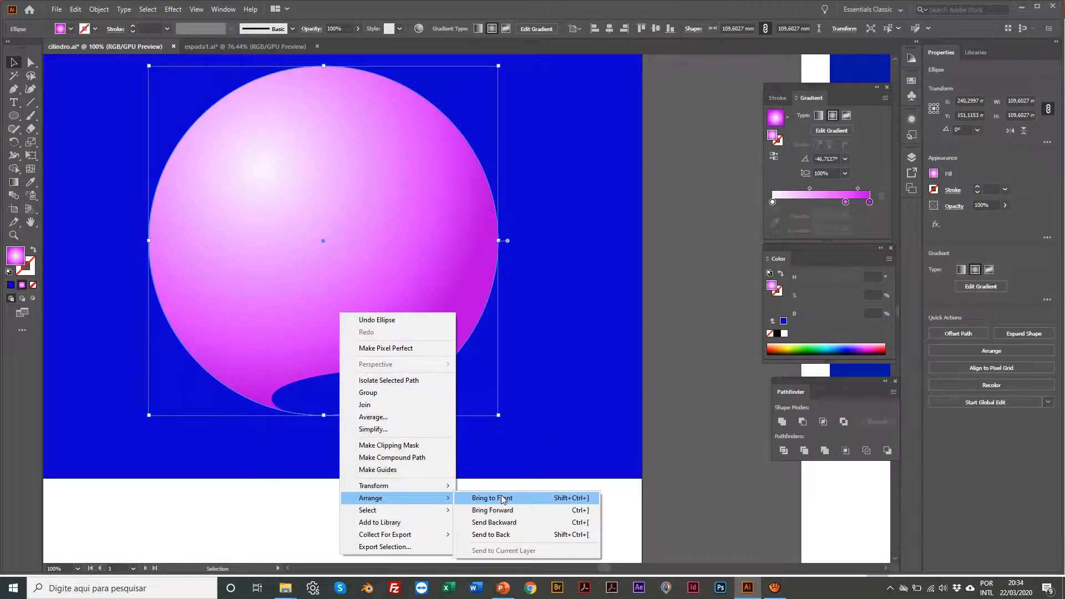
click(503, 499)
drag(435, 405, 430, 409)
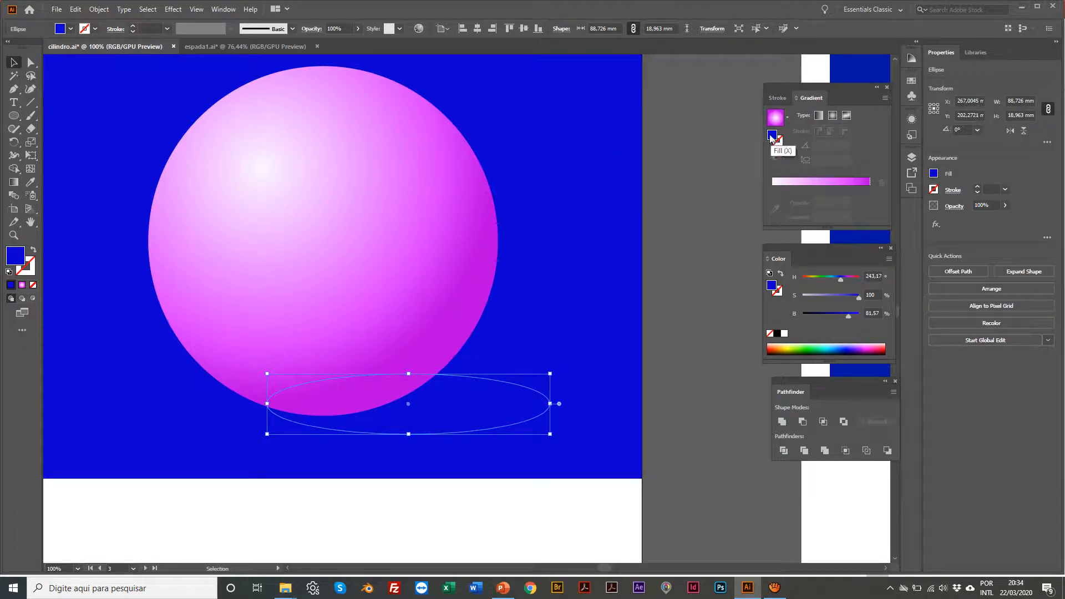
Fill the ellipse with a radial gradient using only blue stops at 0% and 100%, removing the white and magenta stops.
click(839, 182)
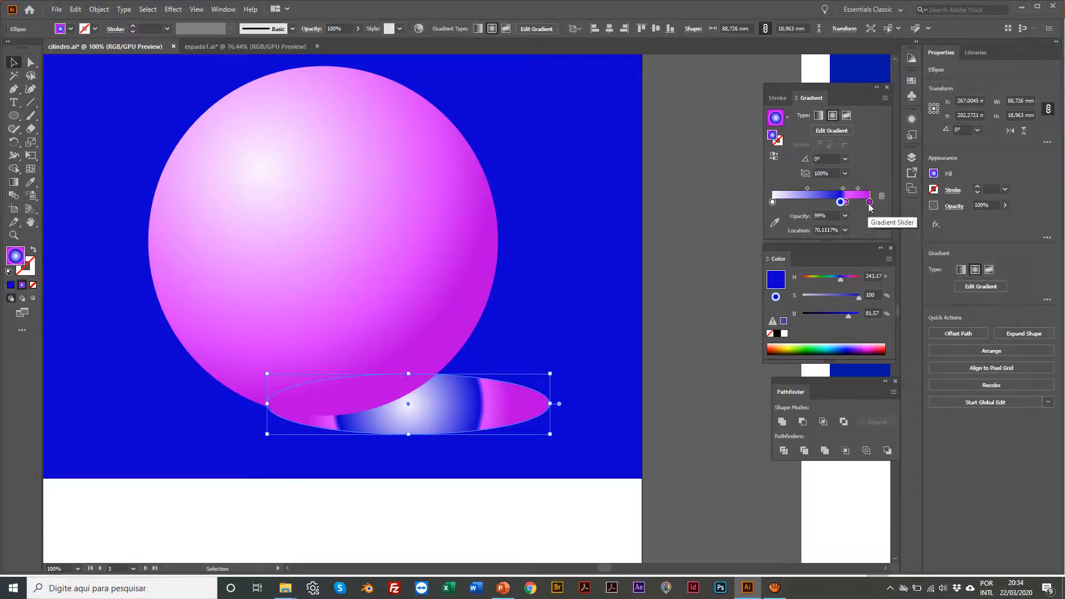
mouse_move(870, 204)
mouse_down()
mouse_move(845, 203)
mouse_move(852, 220)
mouse_move(844, 203)
mouse_move(868, 203)
mouse_up()
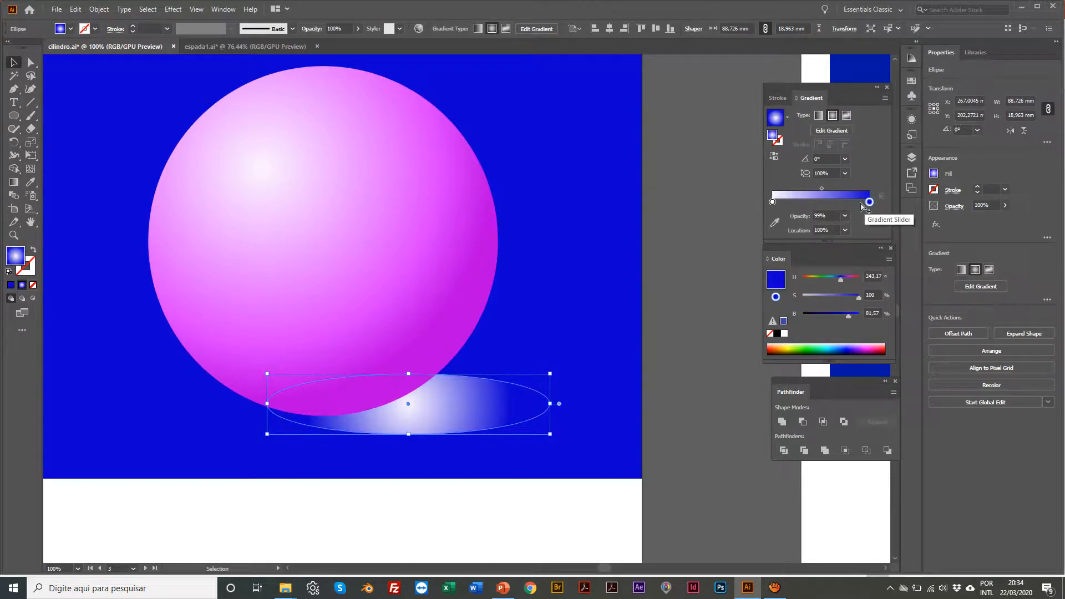
click(860, 204)
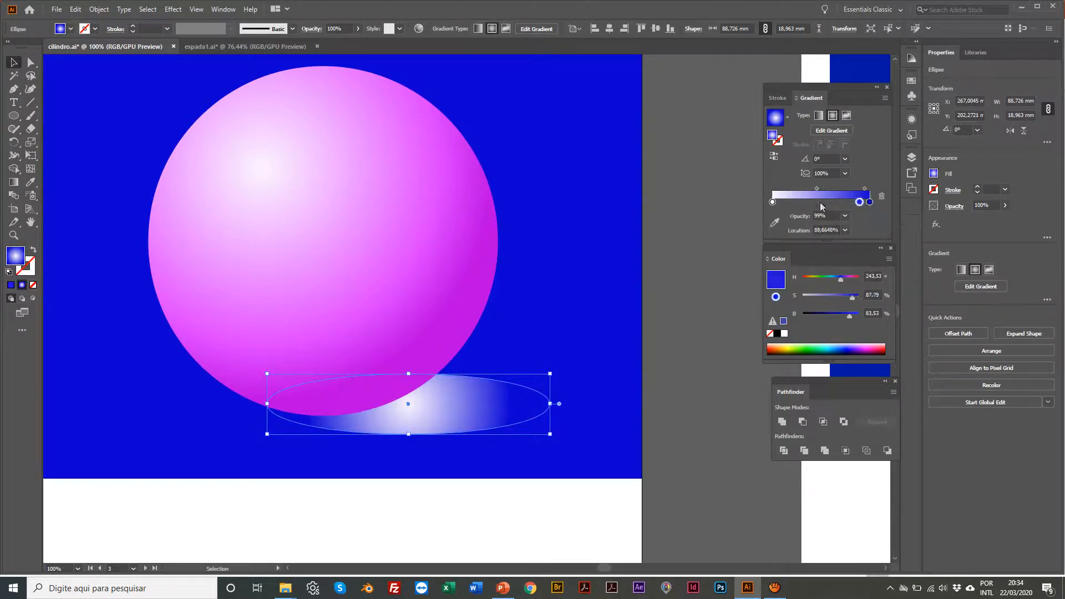
drag(773, 204, 775, 222)
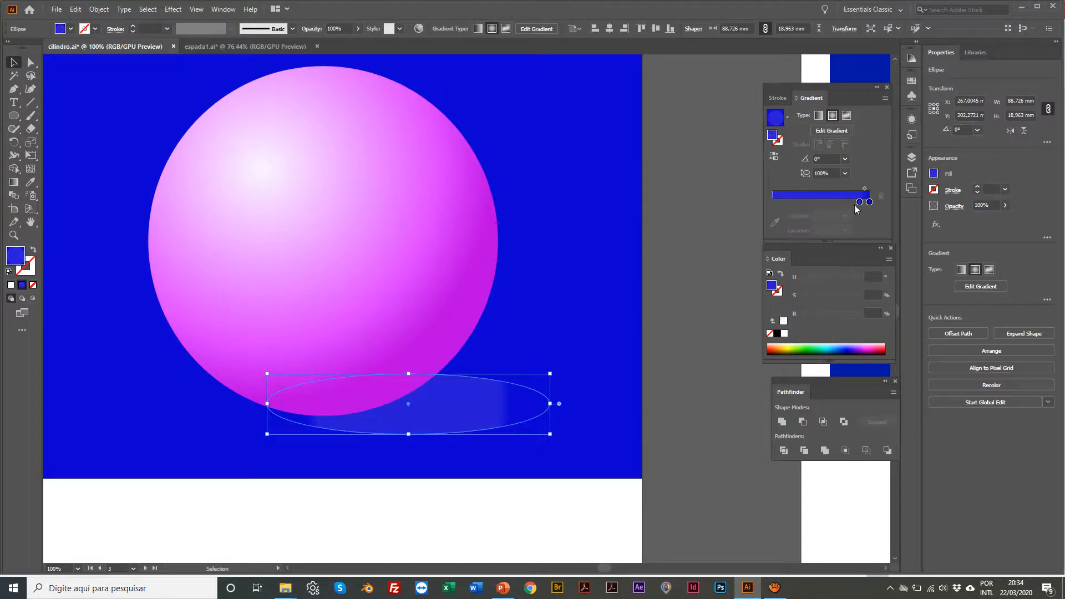
drag(860, 204, 761, 205)
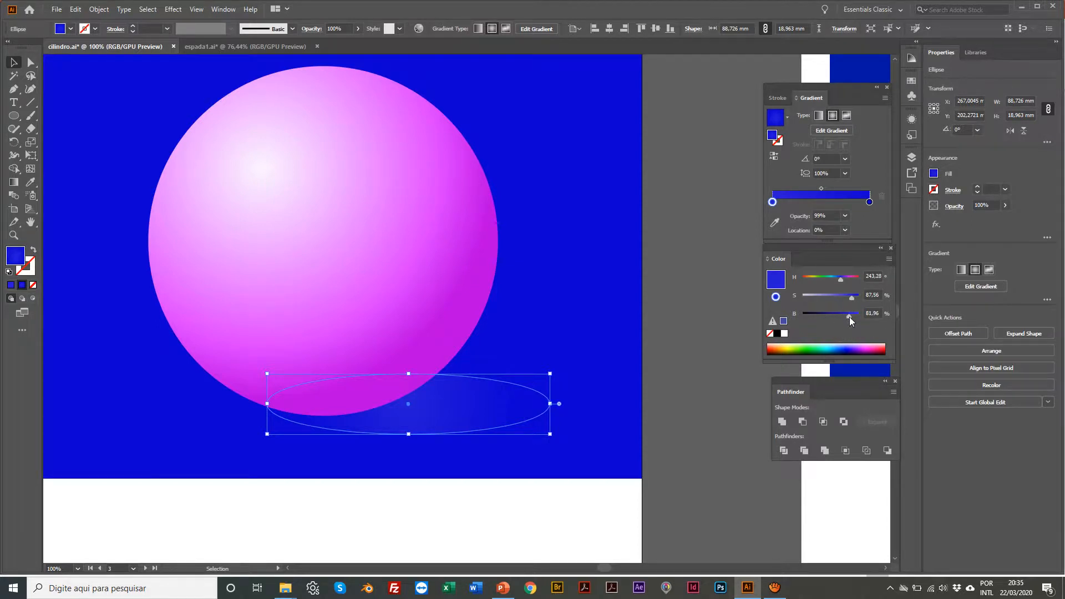
Darken the ellipse gradient's center stop to about 31% brightness and inspect the shadow's edges beneath the sphere.
drag(850, 321, 820, 315)
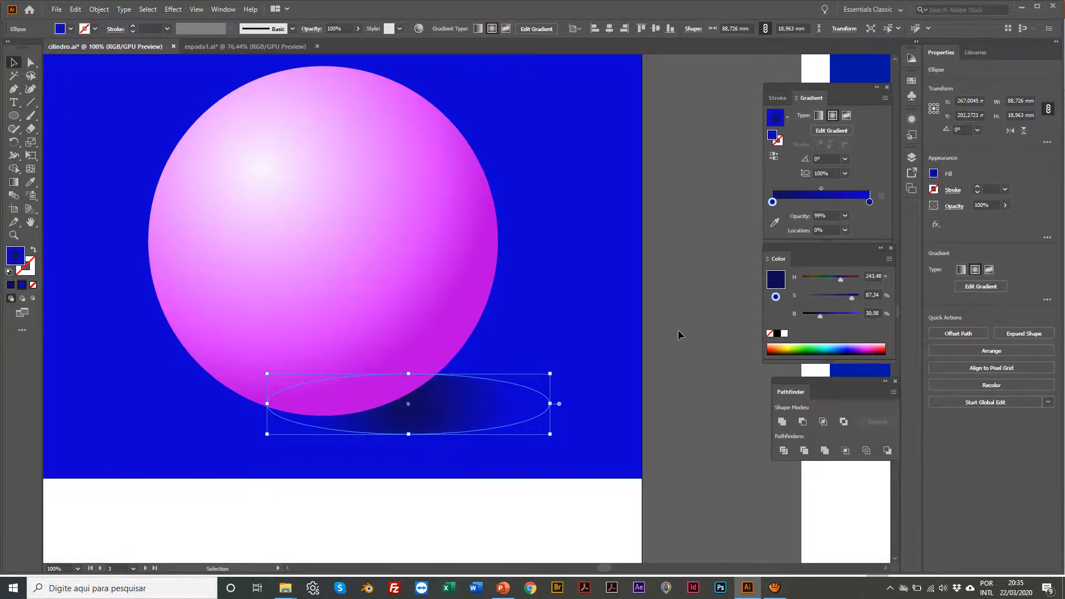
click(707, 350)
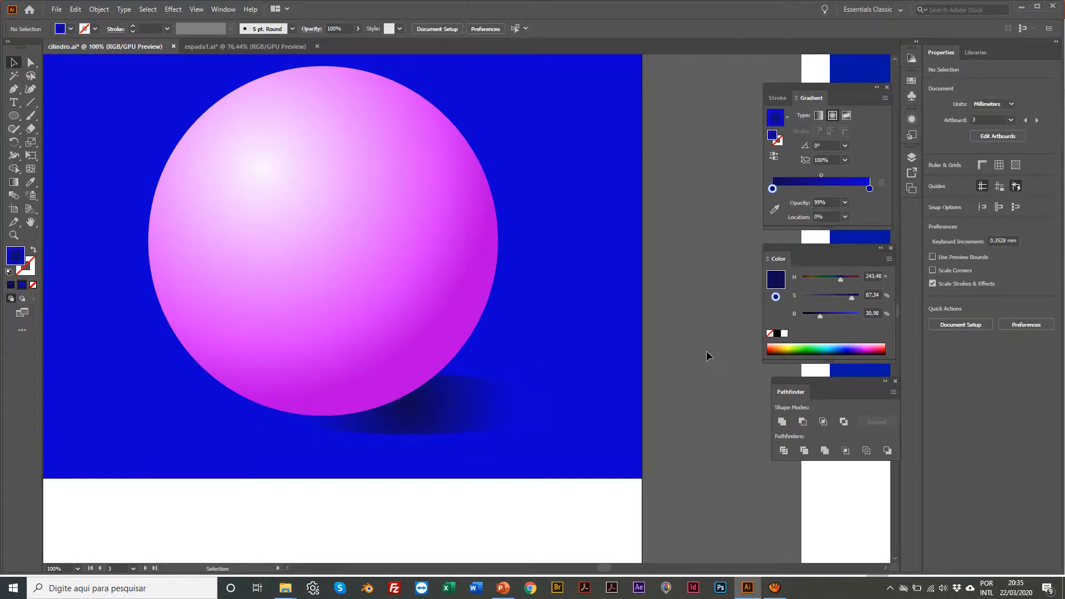
key(z)
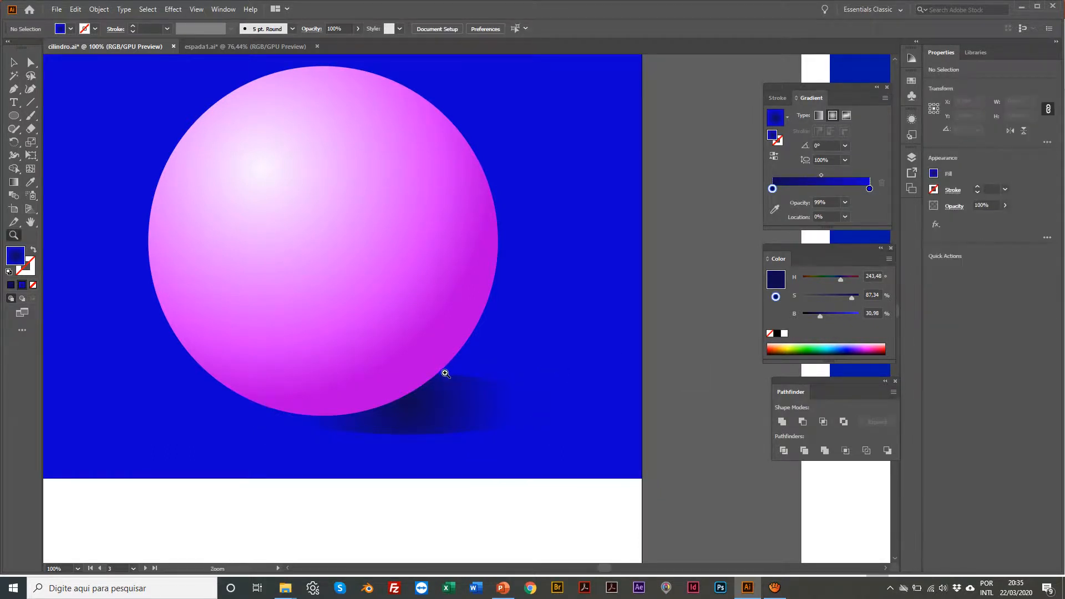
click(449, 376)
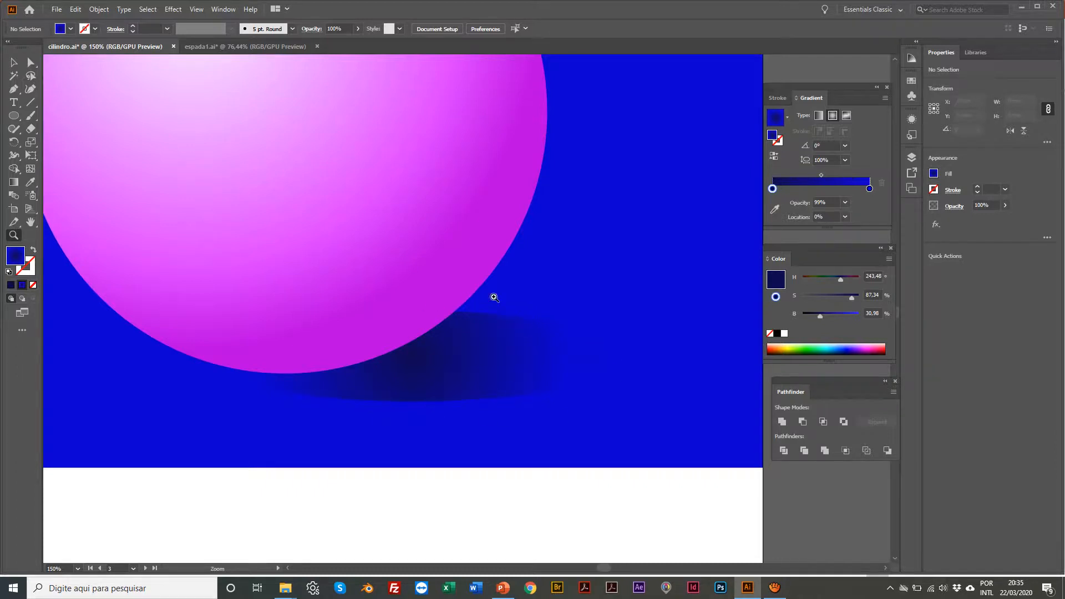
scroll(552, 316, left, 1)
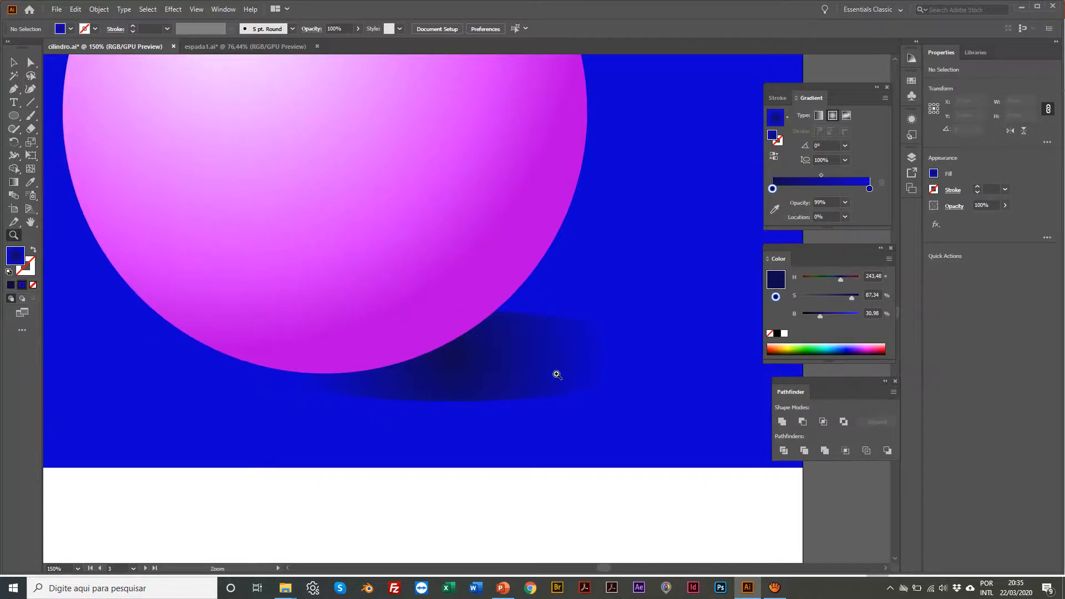
Make the outer blue stop of the shadow ellipse's radial gradient fully transparent with 0% opacity.
click(507, 384)
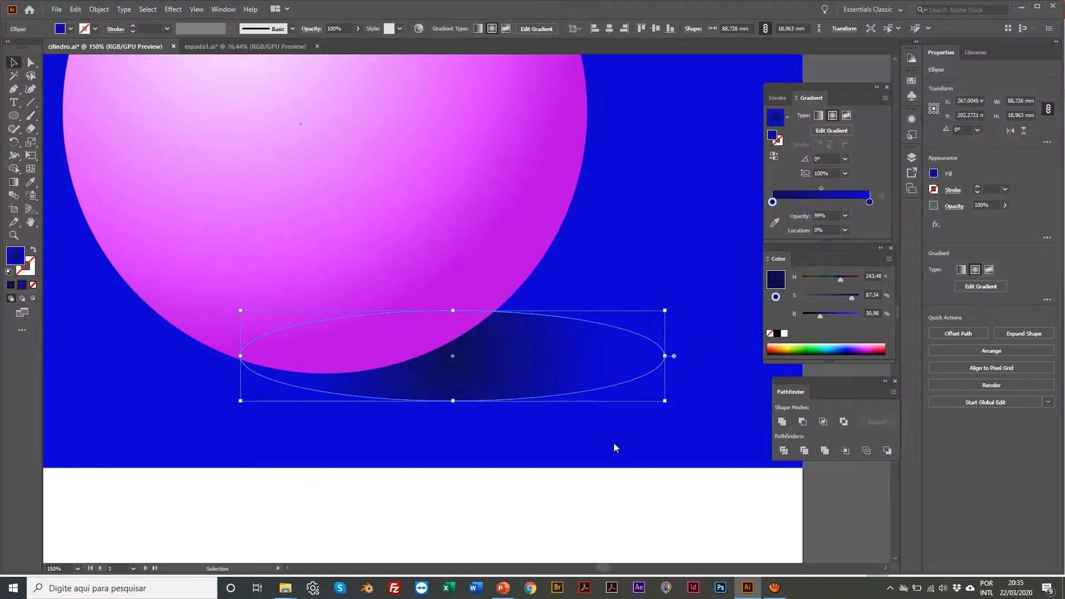
click(604, 502)
click(525, 362)
scroll(559, 349, left, 1)
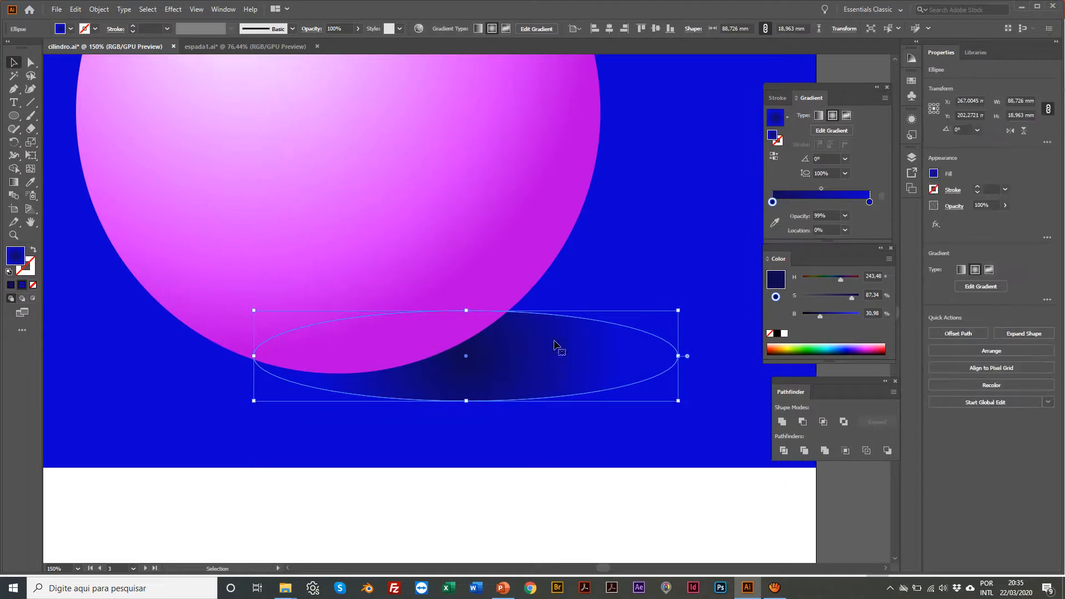
click(870, 203)
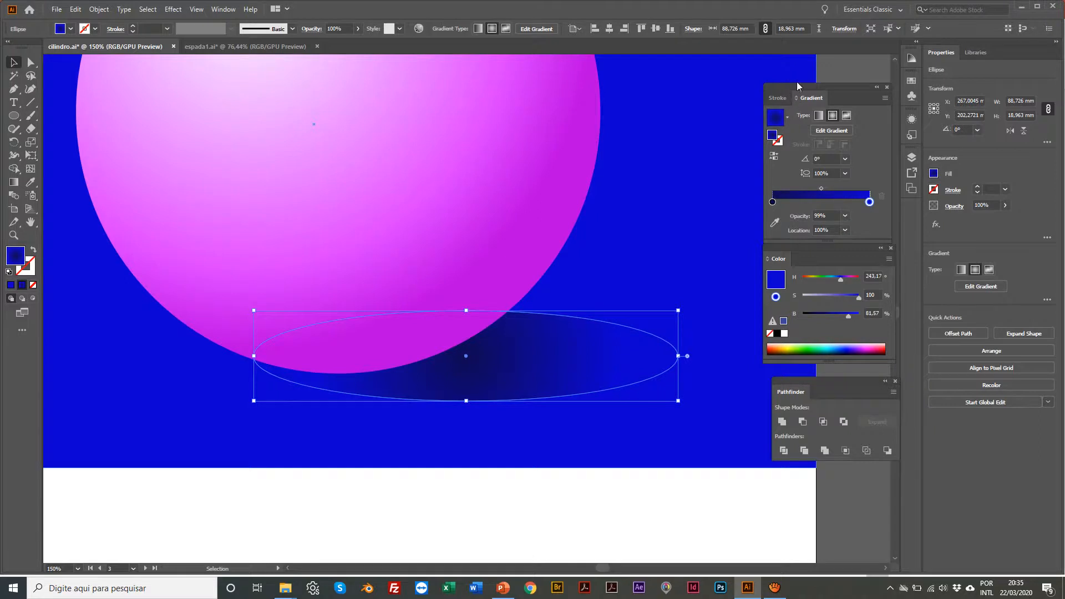
scroll(825, 159, up, 1)
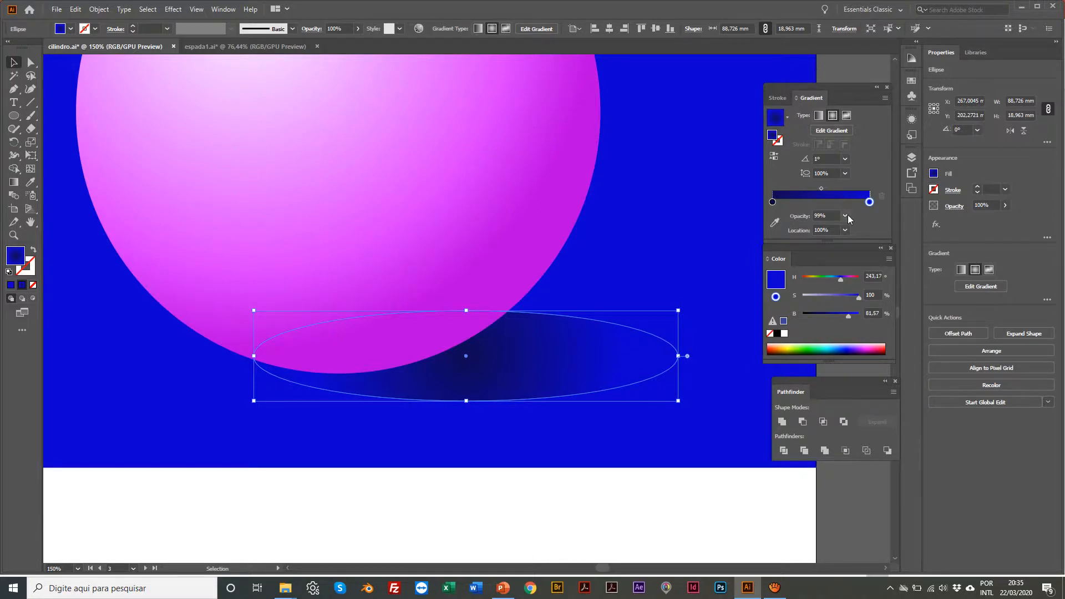
click(847, 216)
click(856, 227)
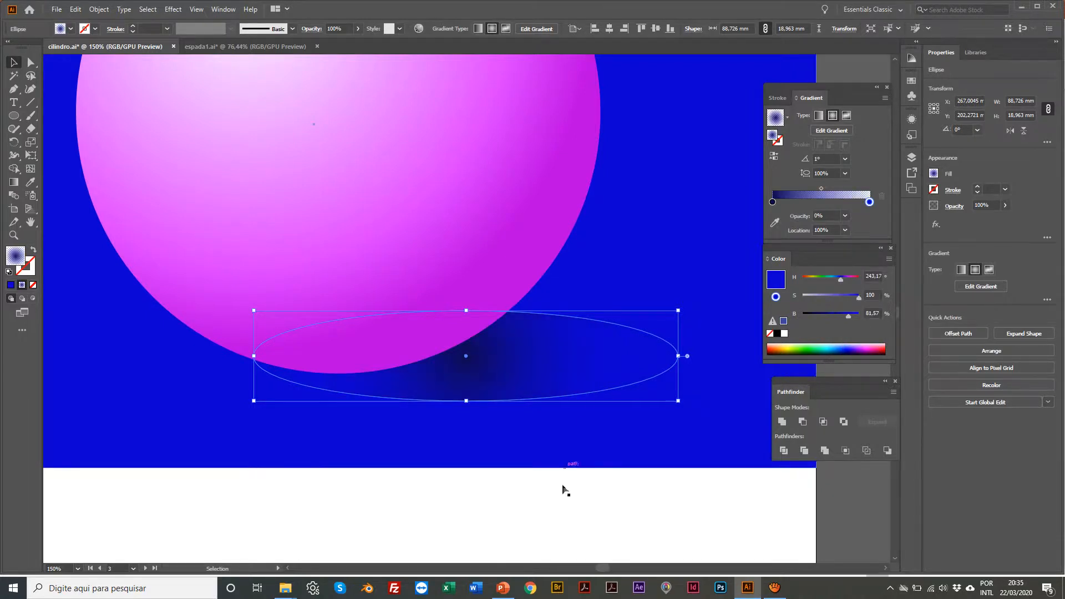
click(562, 513)
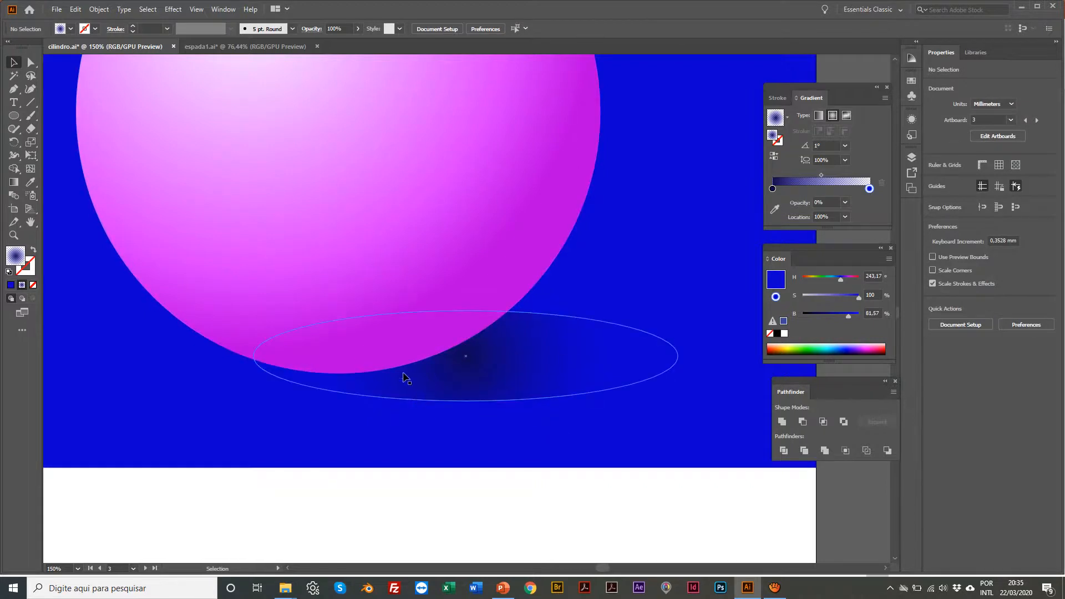
scroll(516, 359, up, 1)
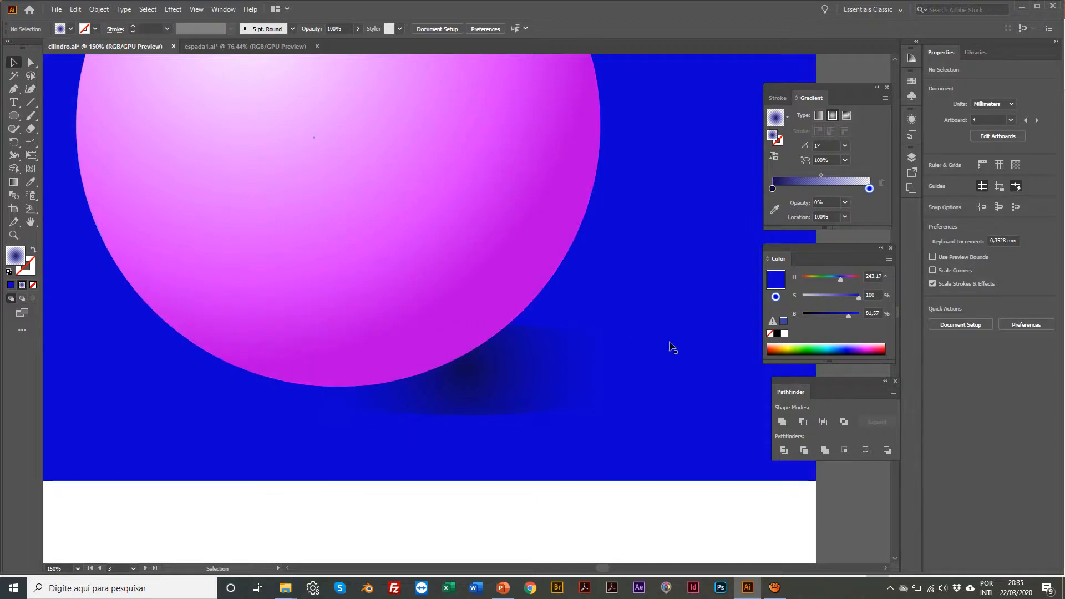
Flatten the shadow ellipse's radial gradient with the Gradient tool to an aspect ratio of about 22%.
click(541, 364)
scroll(544, 368, left, 3)
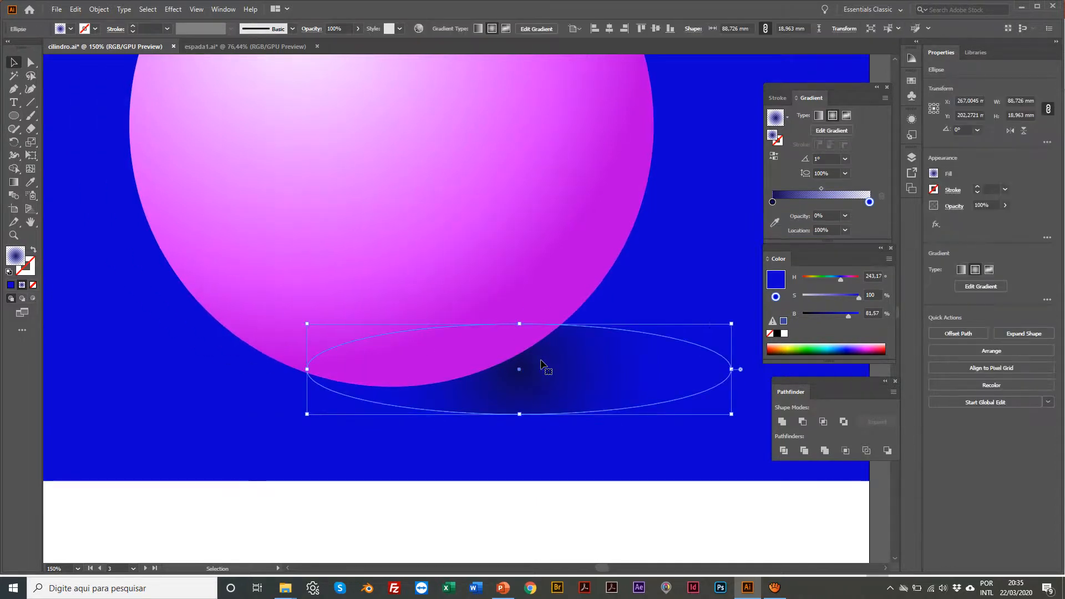
click(14, 182)
mouse_move(604, 352)
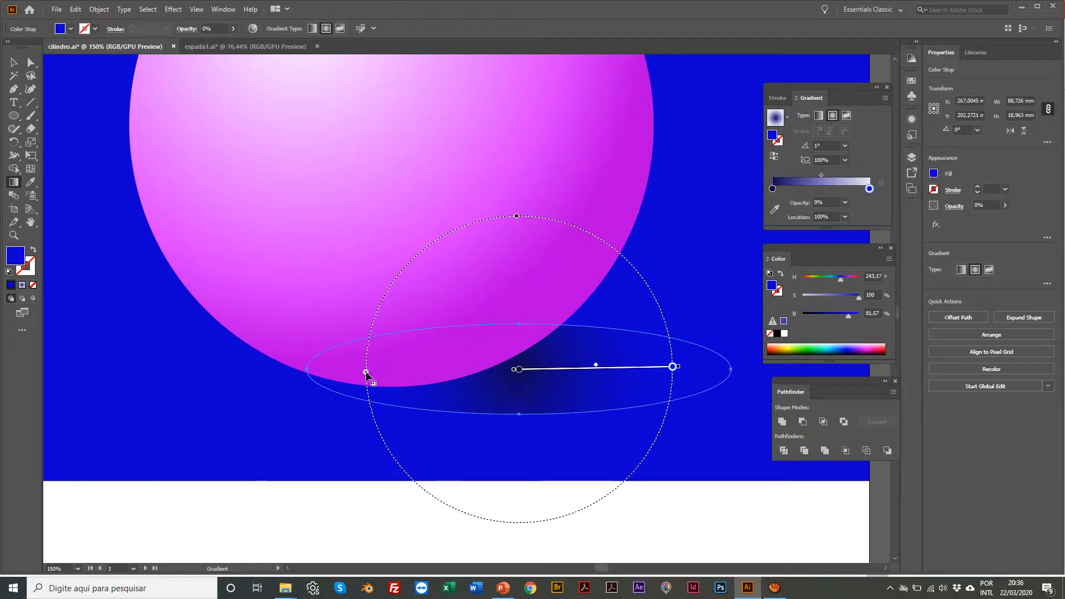
scroll(521, 283, right, 1)
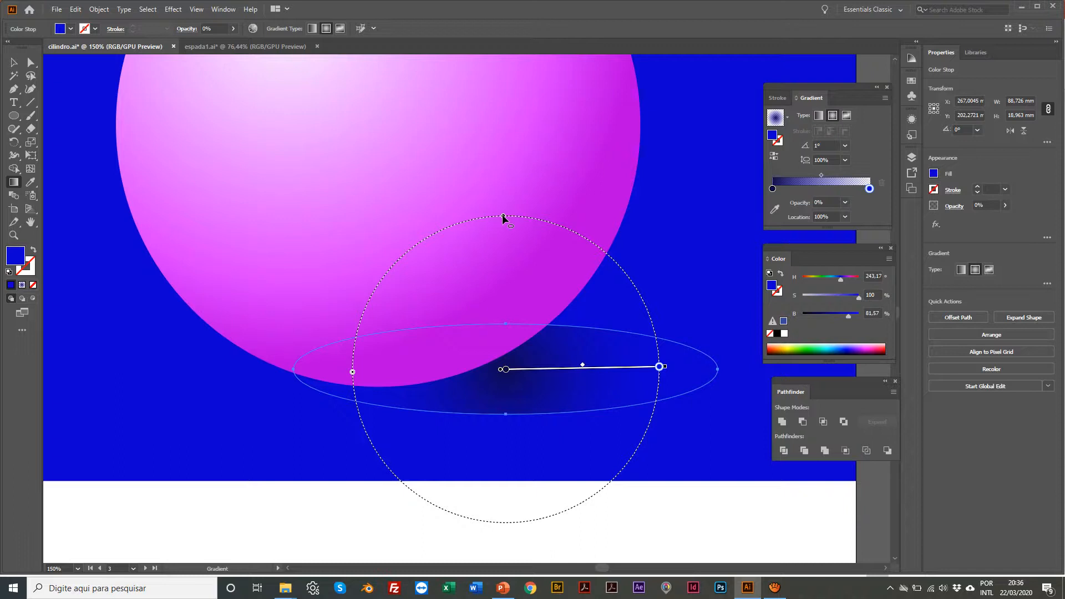
drag(502, 216, 496, 334)
click(12, 63)
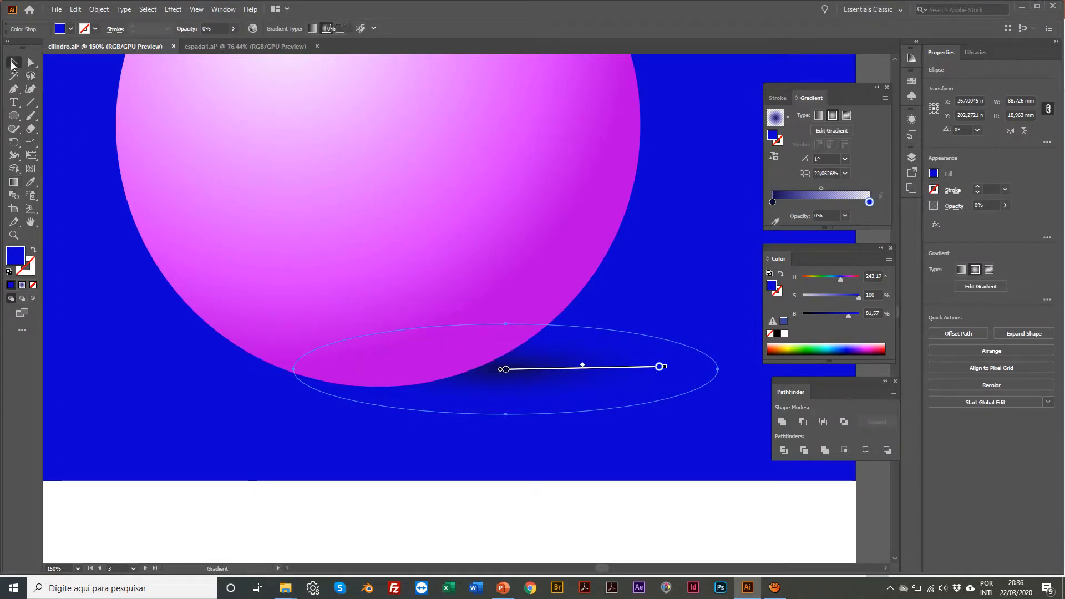
scroll(581, 483, left, 1)
click(604, 531)
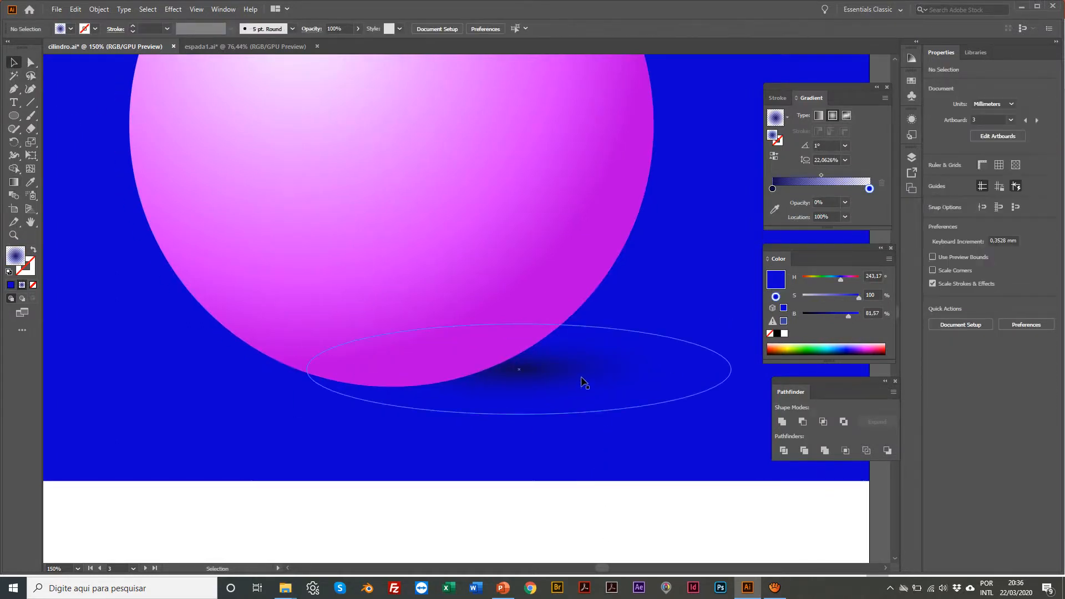
Move the shadow ellipse slightly down and to the left, and widen its radial gradient with an aspect ratio of about 24.6%.
drag(580, 377, 560, 386)
scroll(588, 382, left, 1)
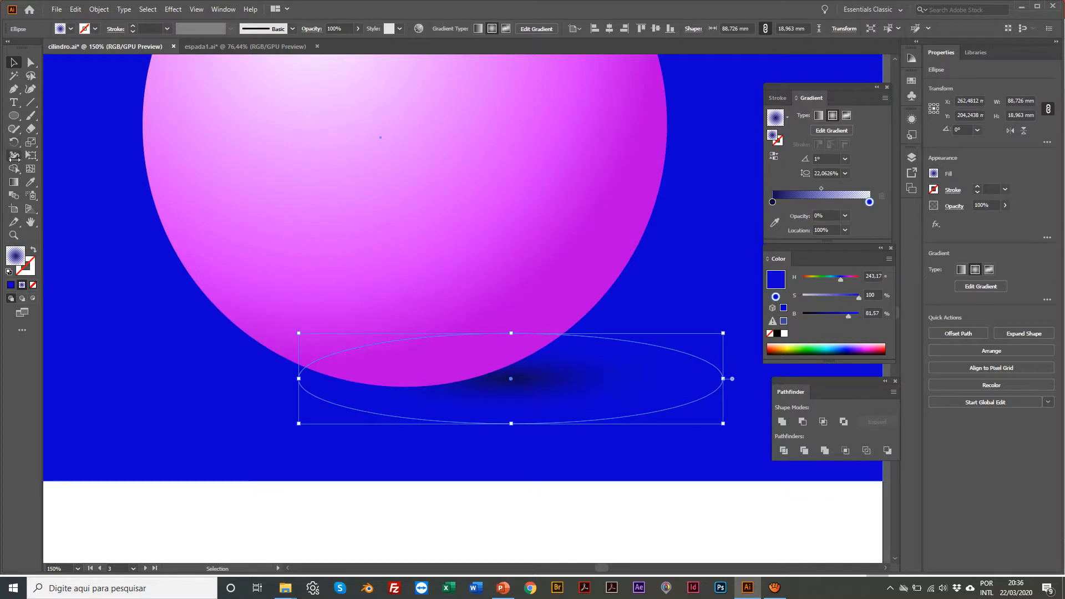
click(14, 183)
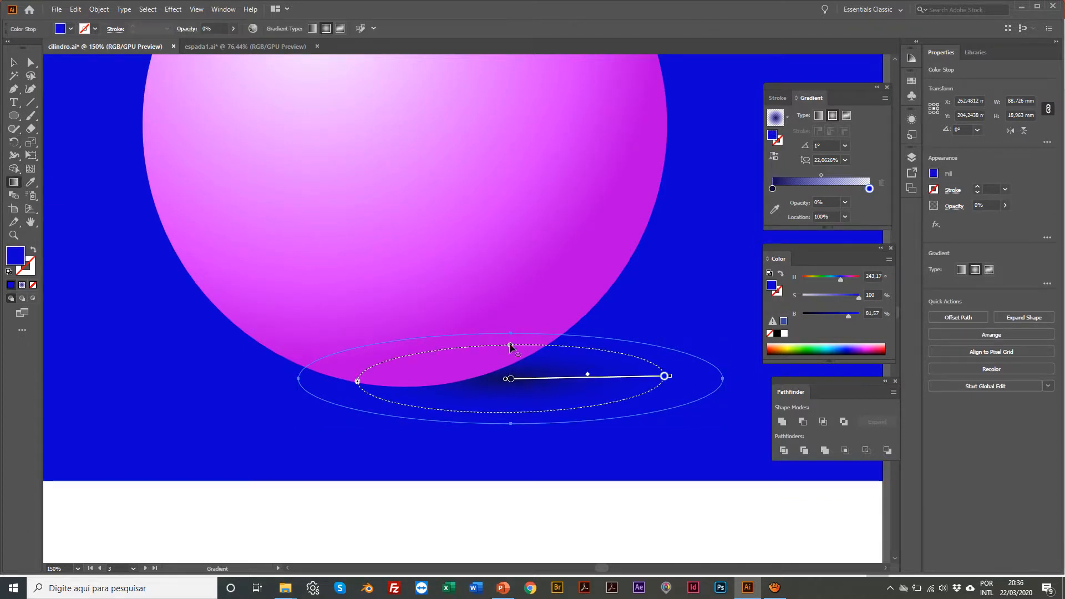
drag(510, 345, 510, 337)
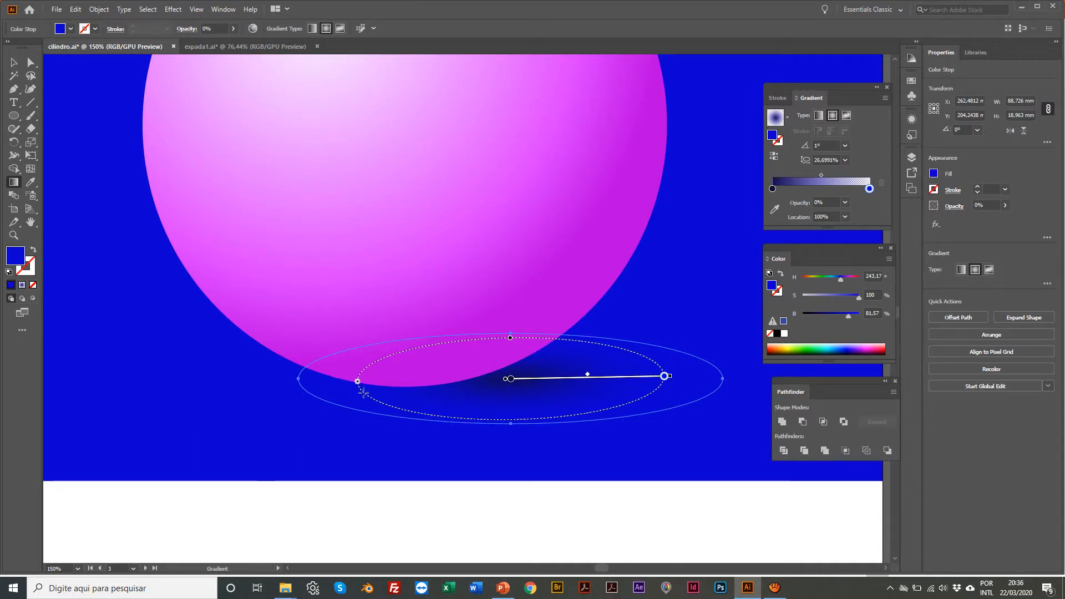
drag(357, 382, 322, 382)
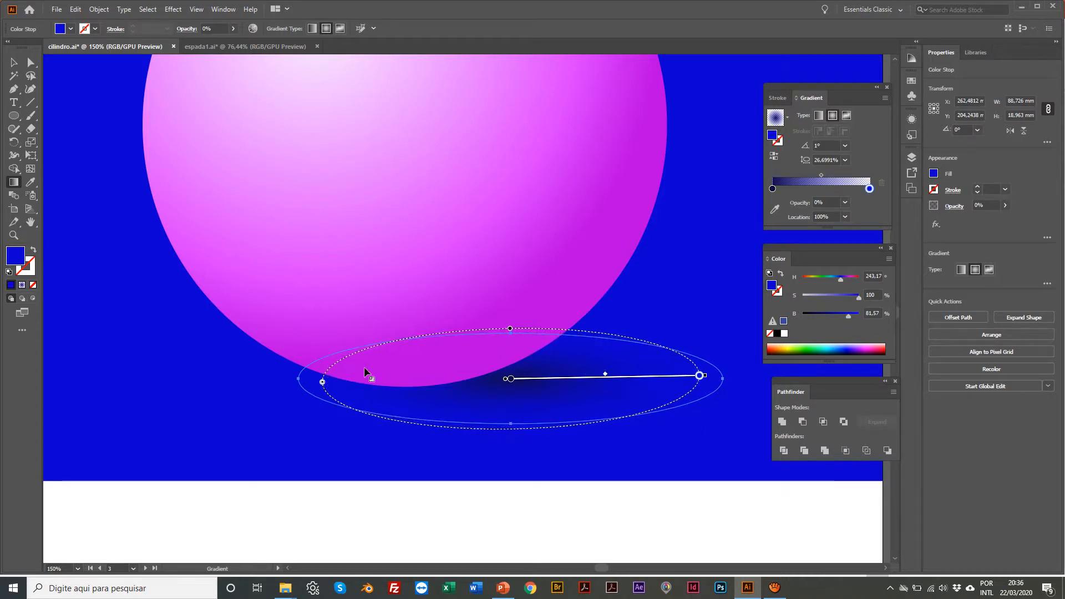
drag(511, 331, 510, 338)
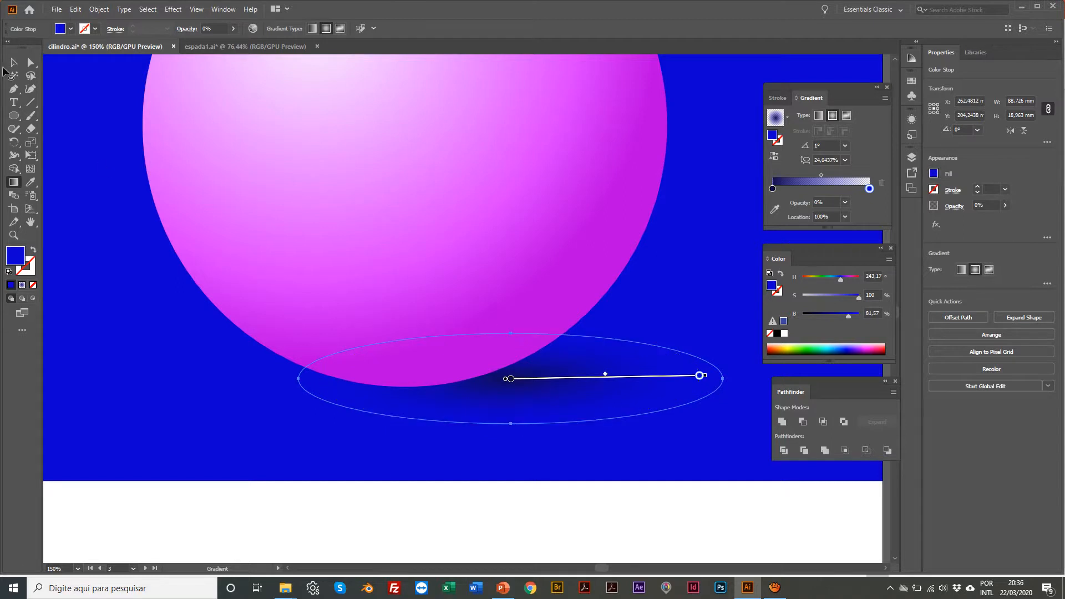
click(16, 60)
click(378, 521)
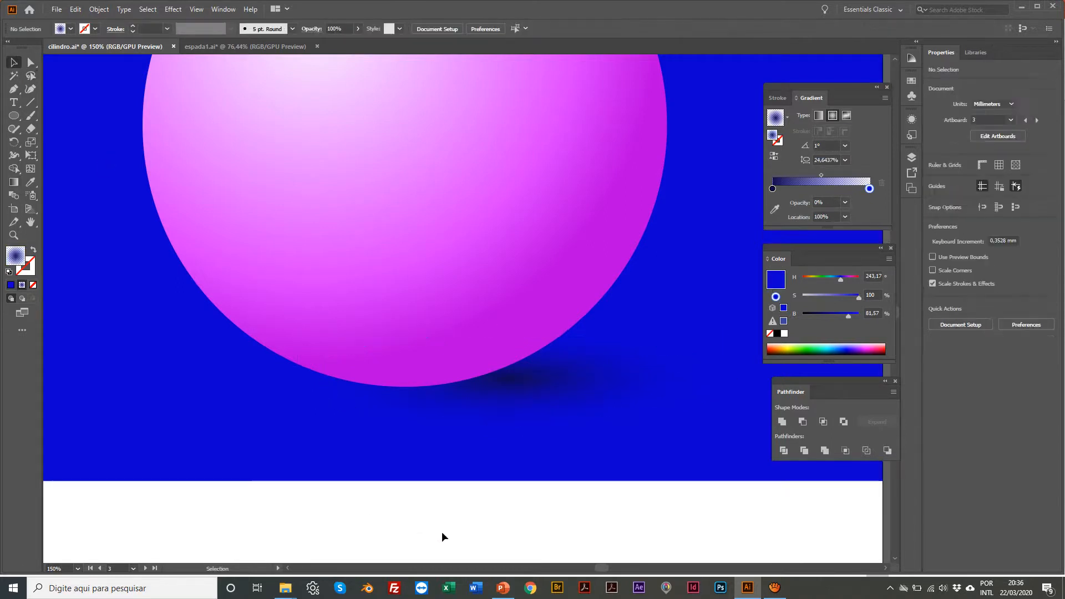
click(554, 385)
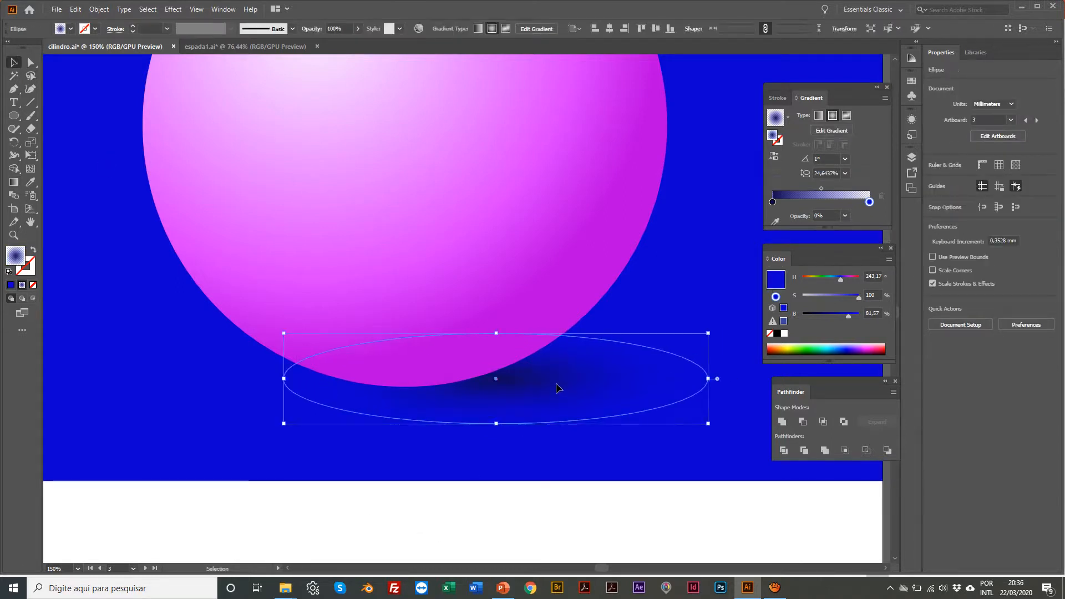
click(674, 507)
Compare the new sphere and its shadow with the reference sphere on the neighbouring artboard.
key(z)
alt+click(610, 316)
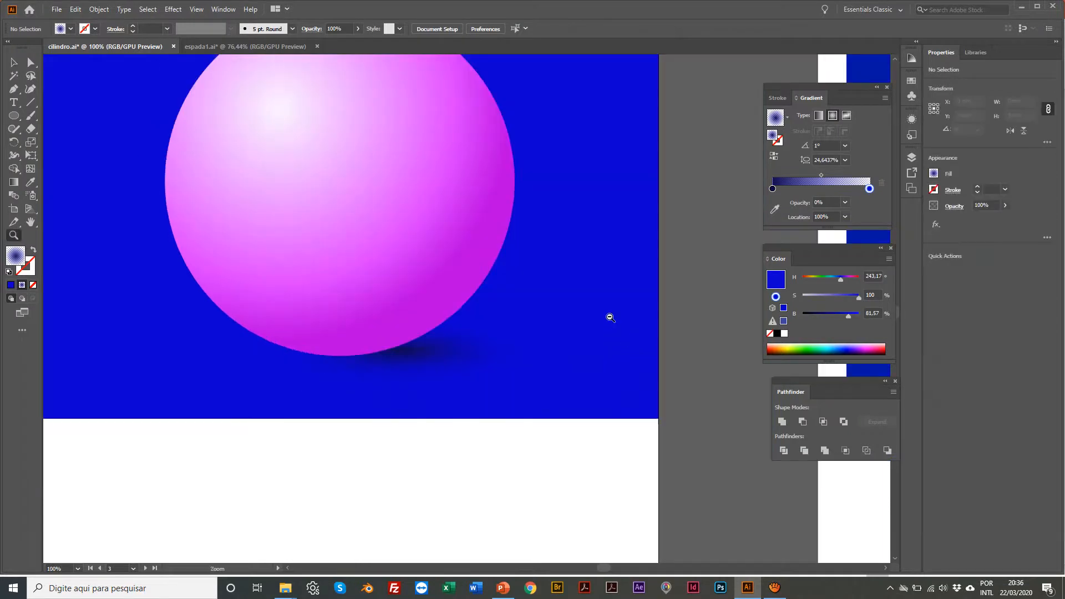
alt+click(610, 316)
alt+click(414, 243)
alt+click(432, 270)
click(432, 300)
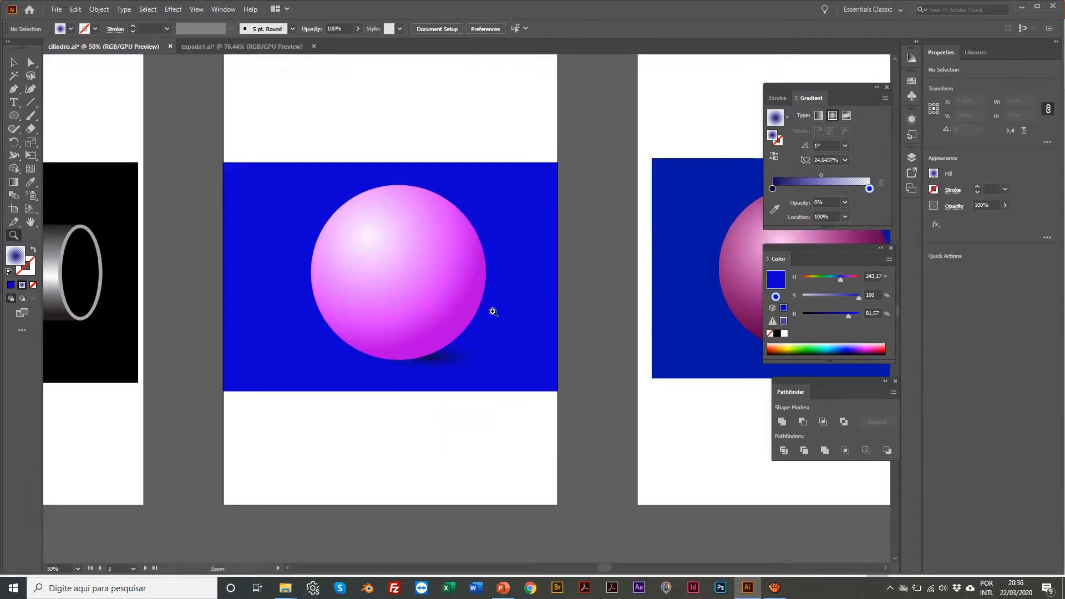
click(491, 310)
scroll(489, 307, right, 5)
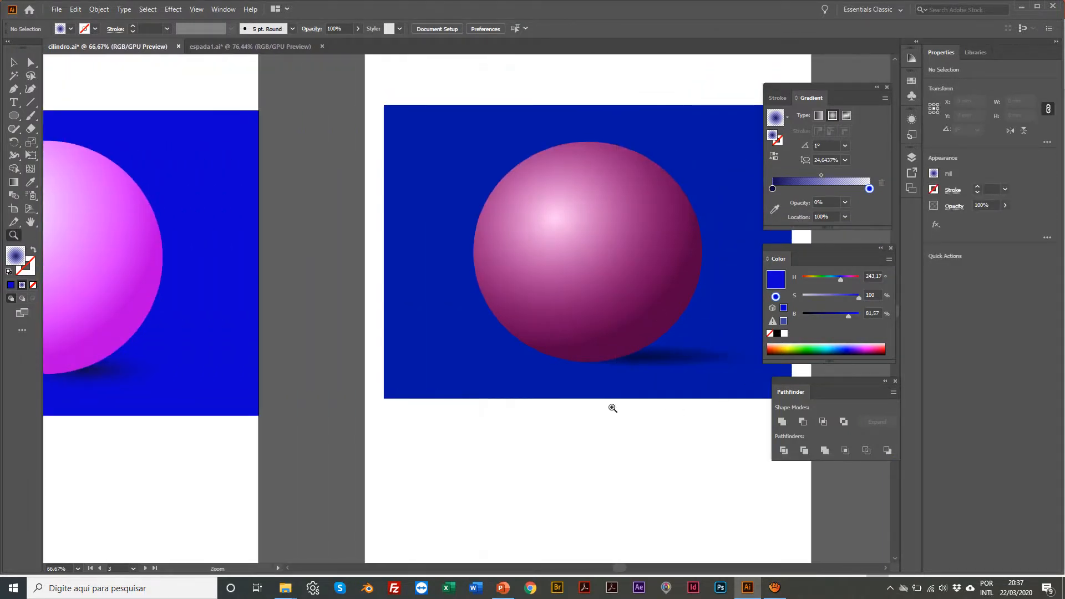
scroll(241, 383, left, 7)
scroll(249, 384, left, 3)
Scale the shadow ellipse up to about 121 × 26 mm around its centre and nudge it slightly up and to the right.
key(v)
click(362, 371)
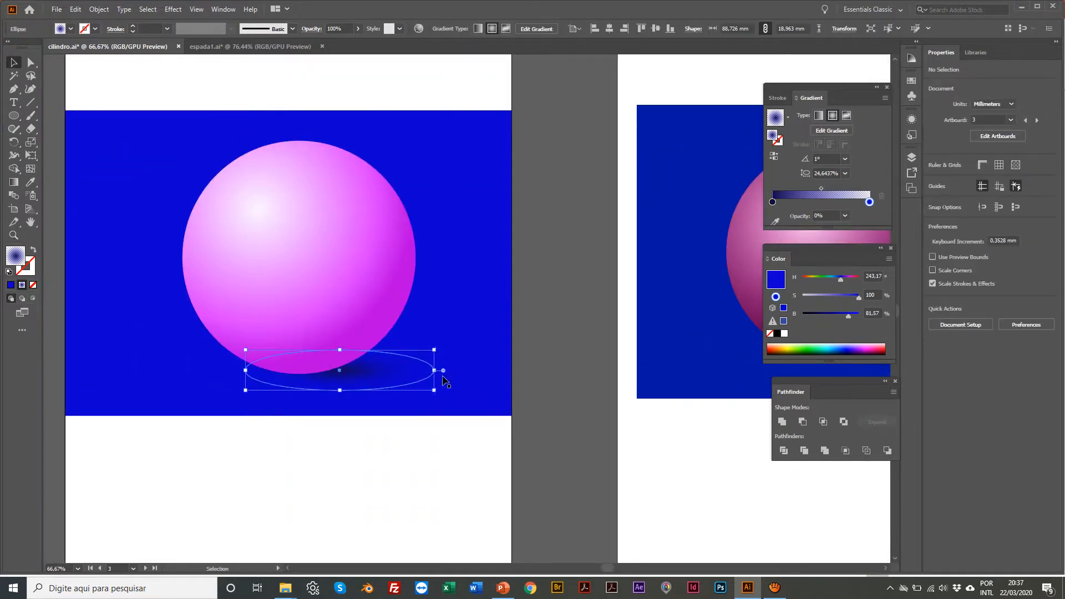
key(s)
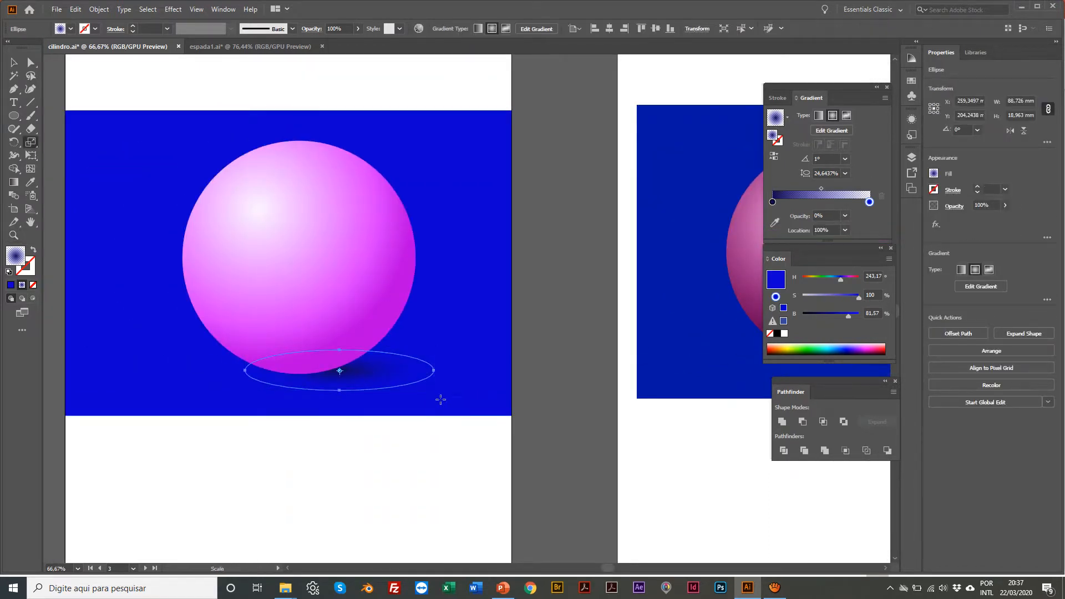
drag(440, 400, 465, 418)
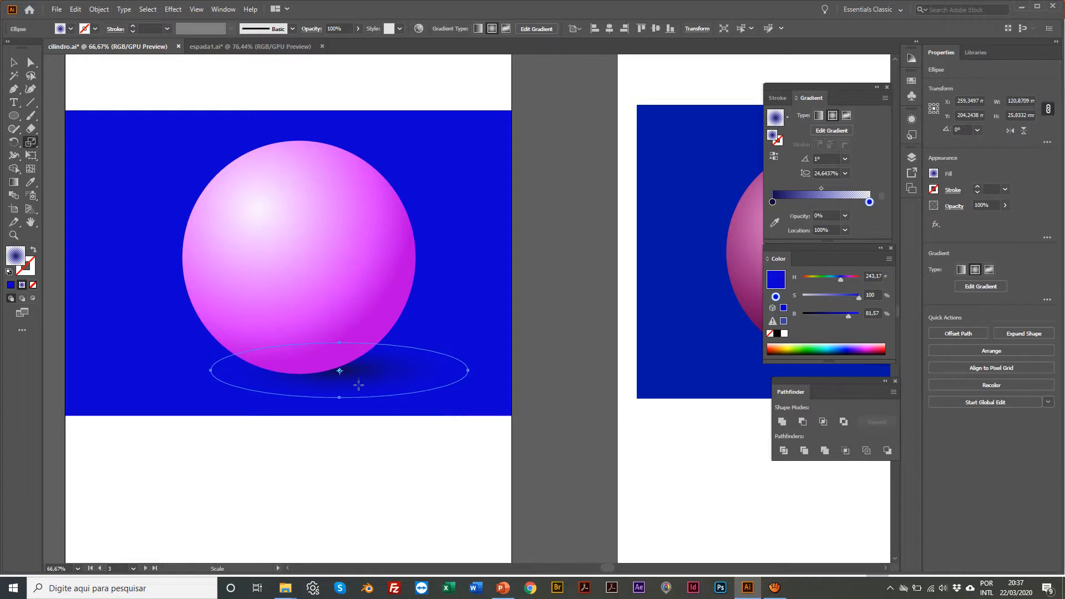
key(v)
drag(361, 380, 366, 382)
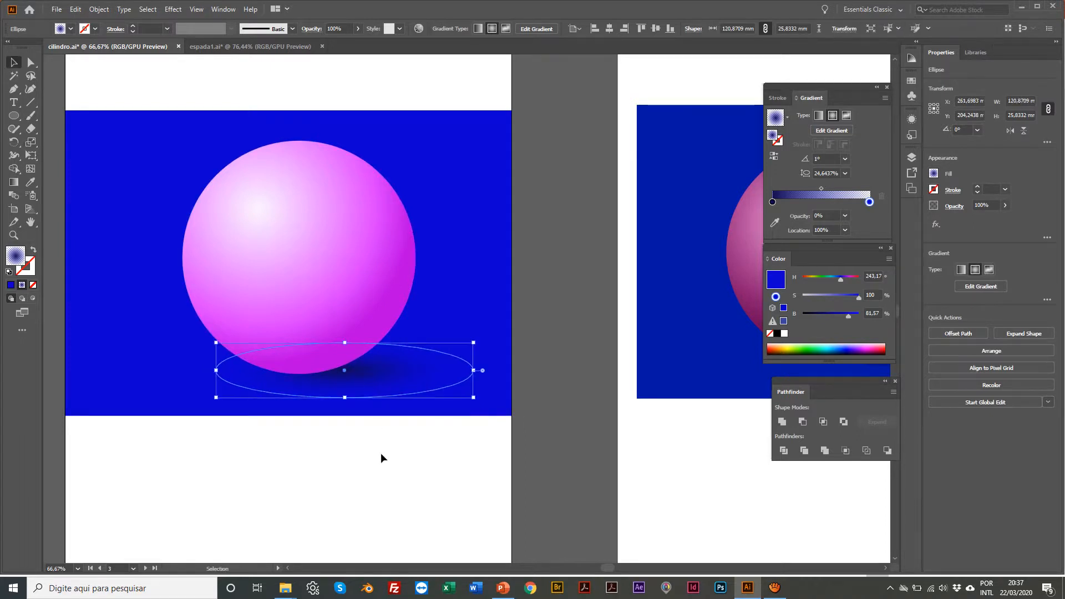
click(381, 457)
click(380, 373)
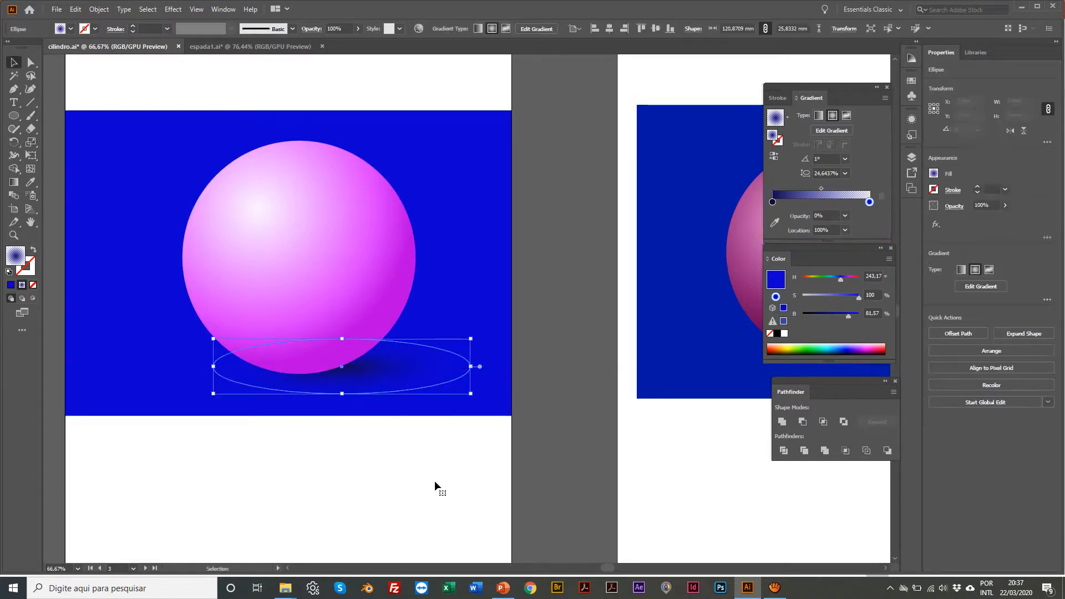
click(435, 480)
scroll(435, 480, left, 3)
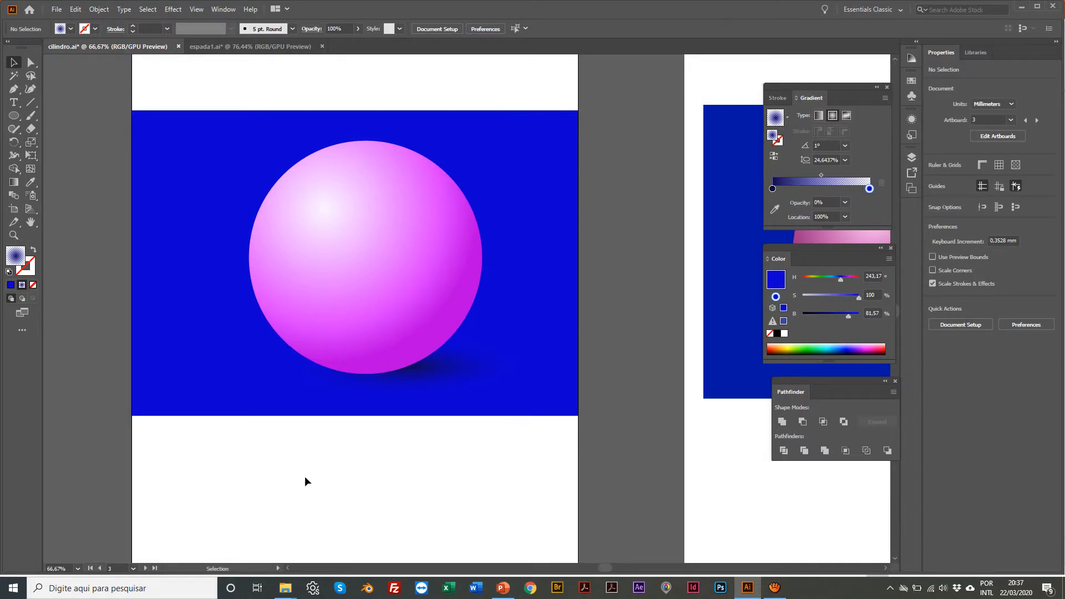
Review the finished cylinder on artboard 1, the sphere on artboard 3 and the reference sphere on artboard 4.
click(90, 568)
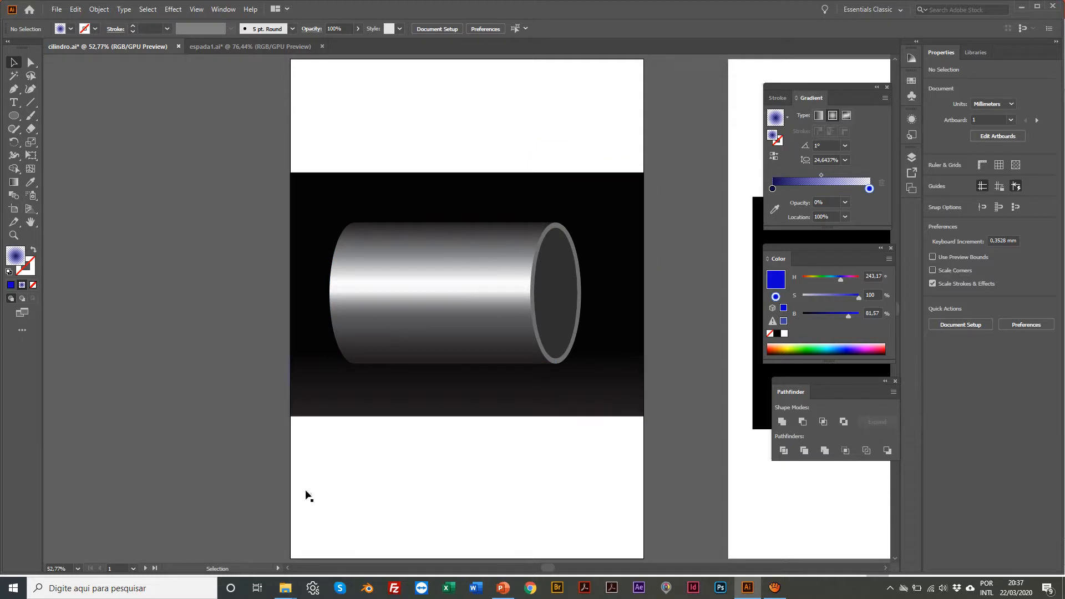
scroll(142, 571, left, 1)
click(145, 569)
click(145, 569)
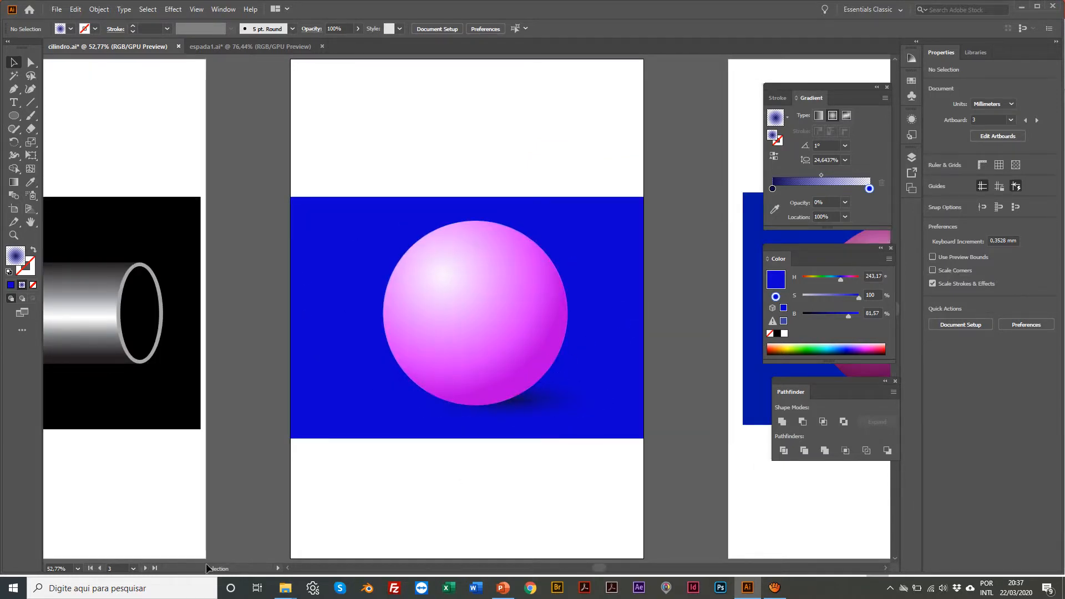
click(145, 569)
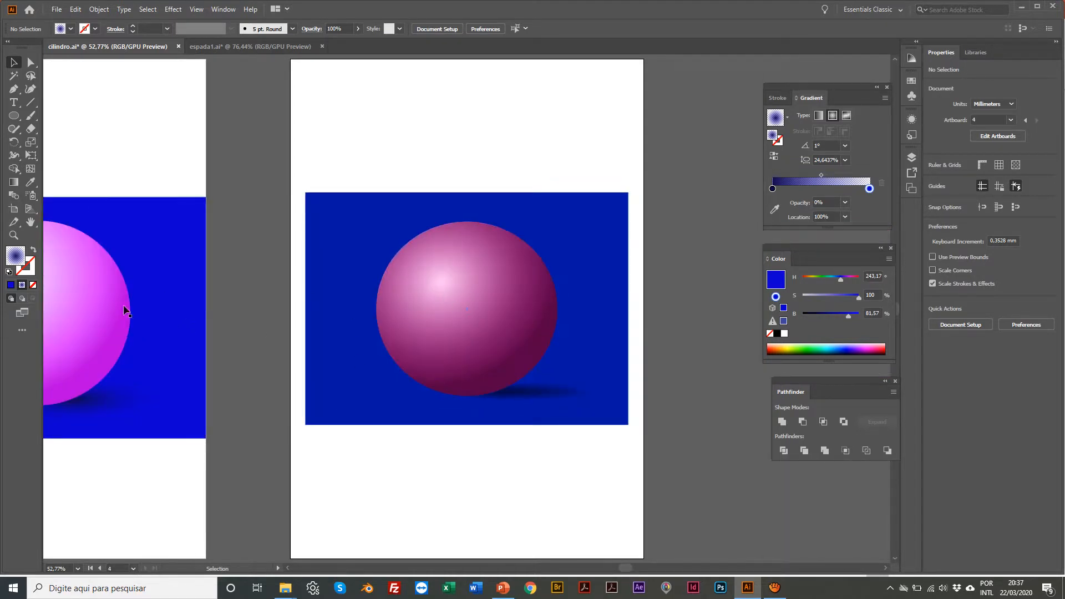
click(100, 568)
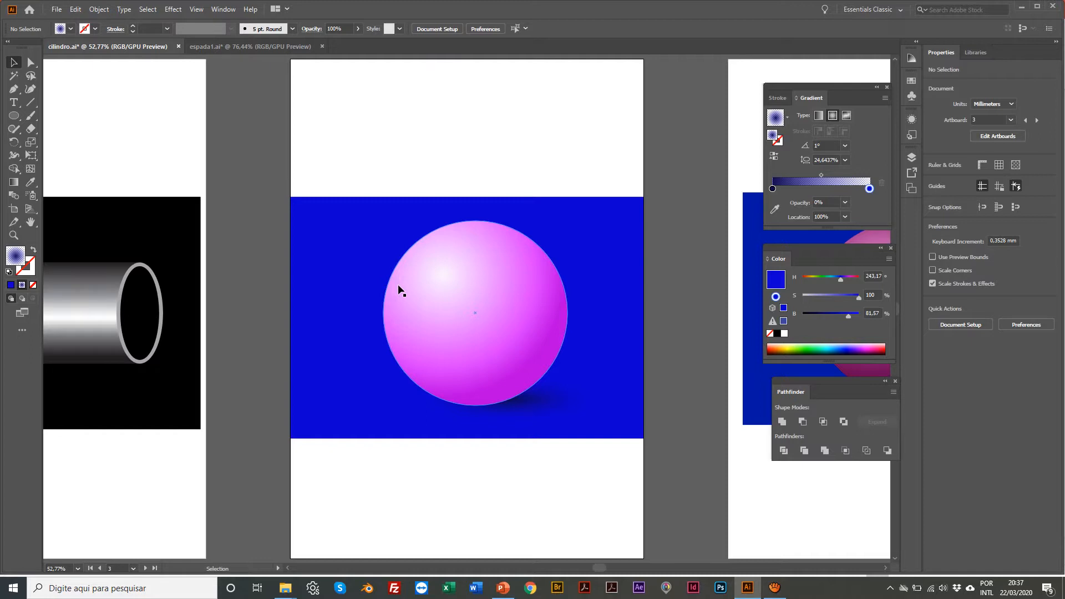
Switch to the espada1.ai document and examine the sword on artboard 1 and the black-and-white sword reference beside it.
click(221, 48)
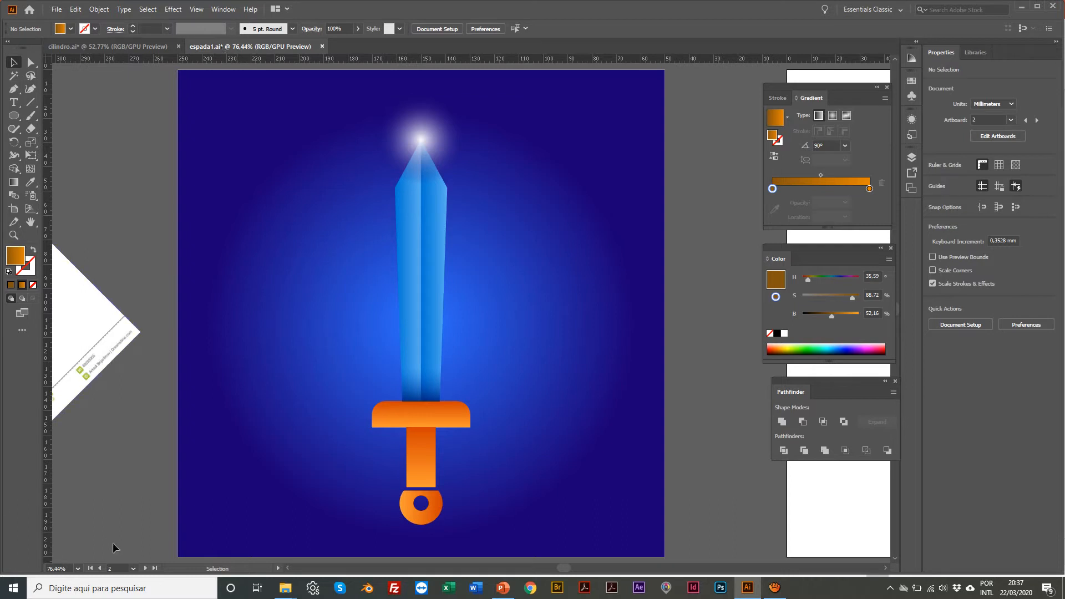
click(99, 568)
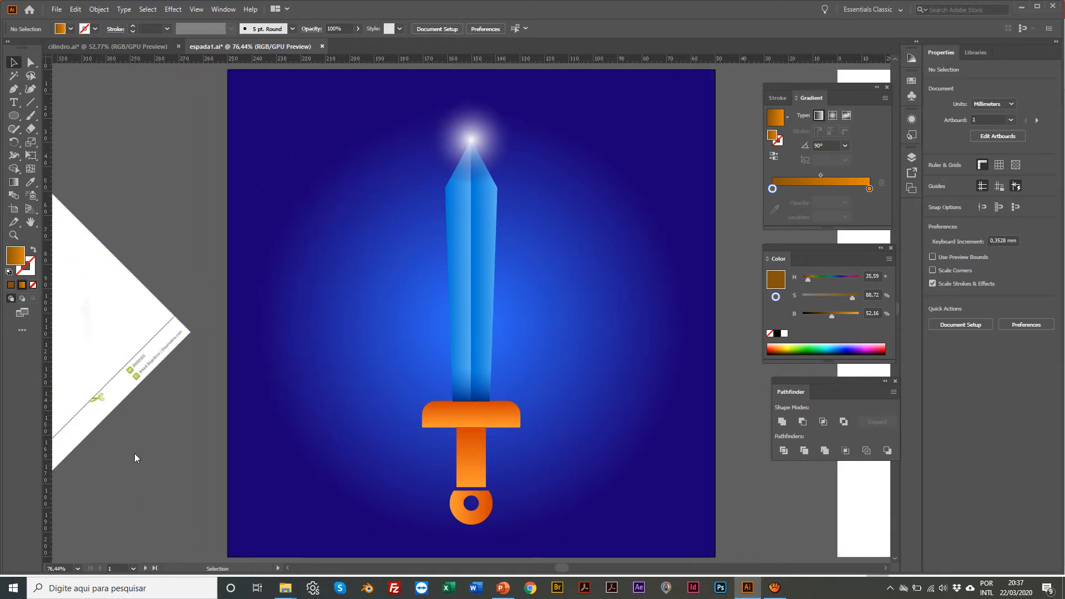
key(h)
drag(205, 434, 483, 428)
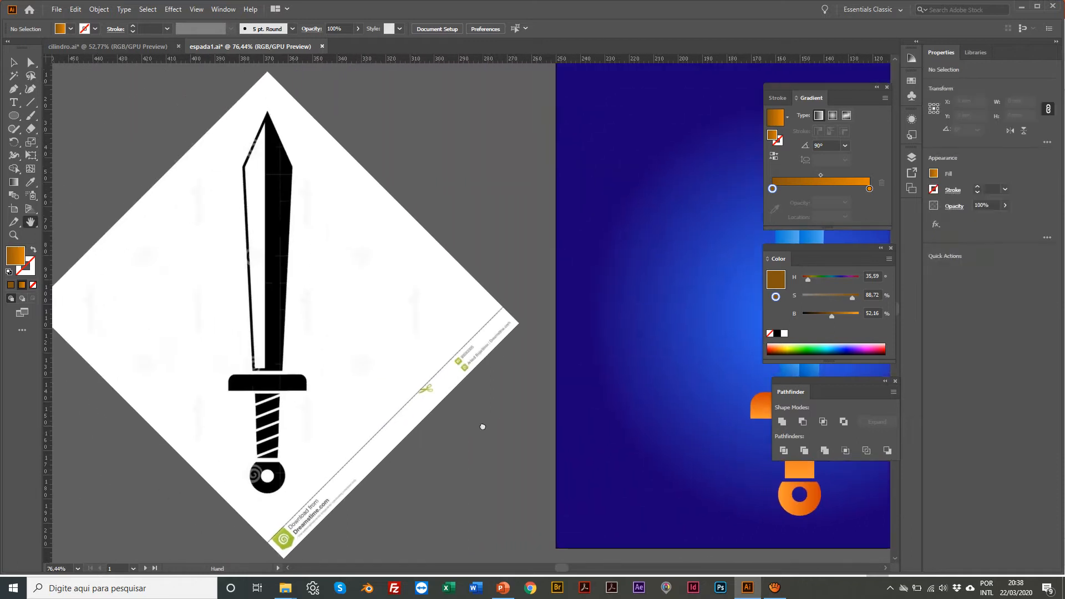
Copy the black-and-white sword reference image and paste it centred on the empty artboard 2.
drag(199, 288, 226, 288)
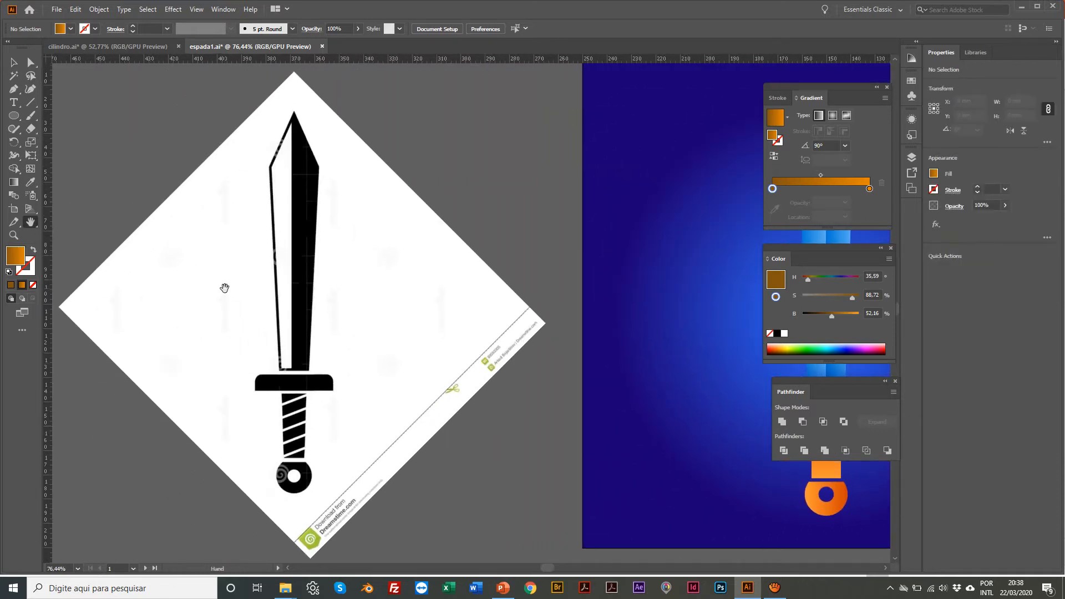
key(v)
click(225, 288)
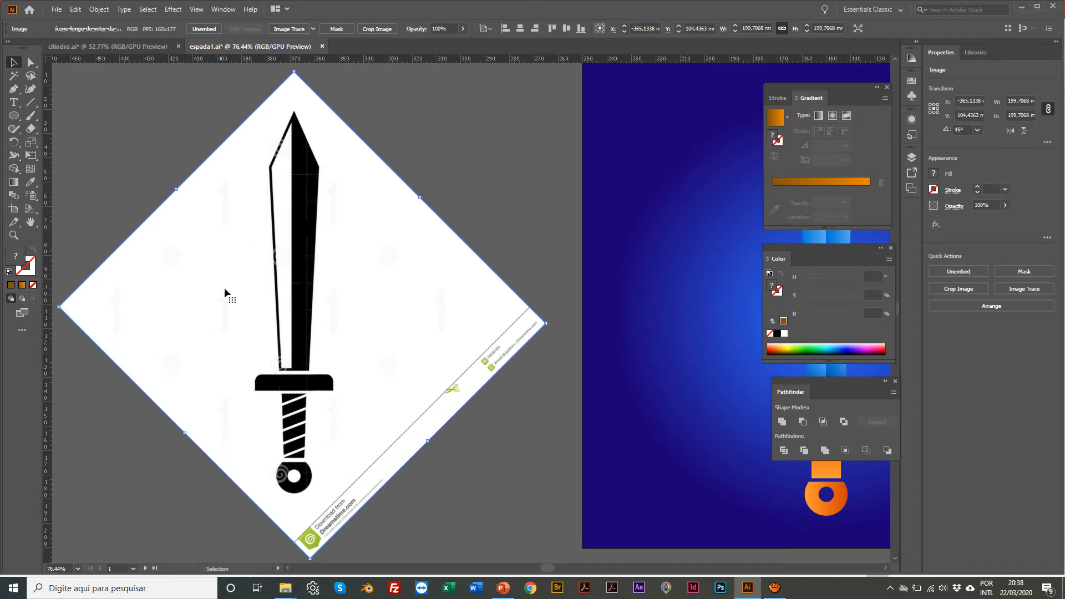
click(147, 569)
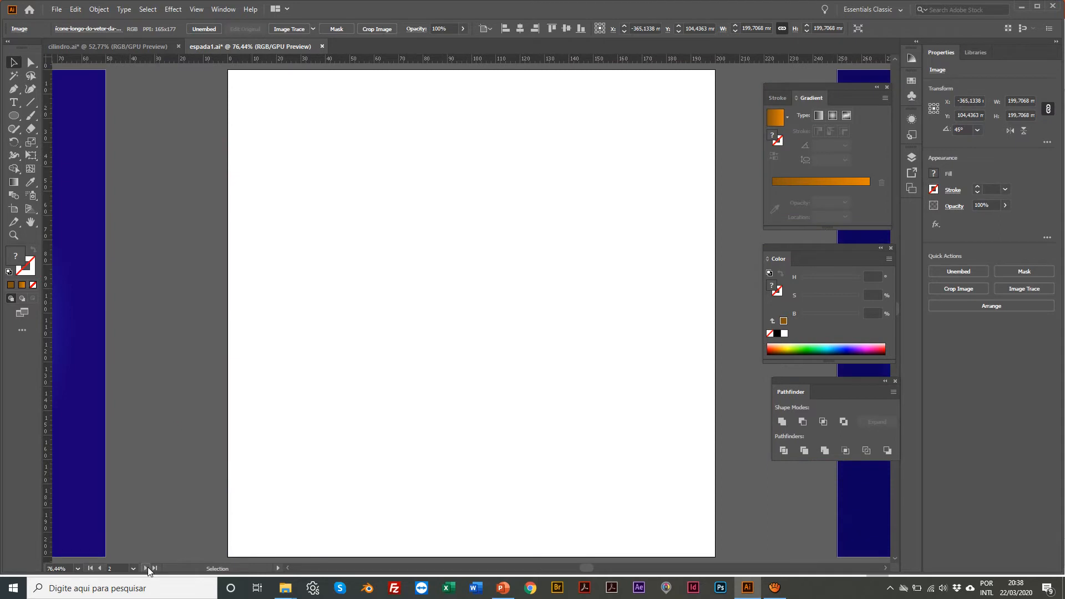
click(361, 358)
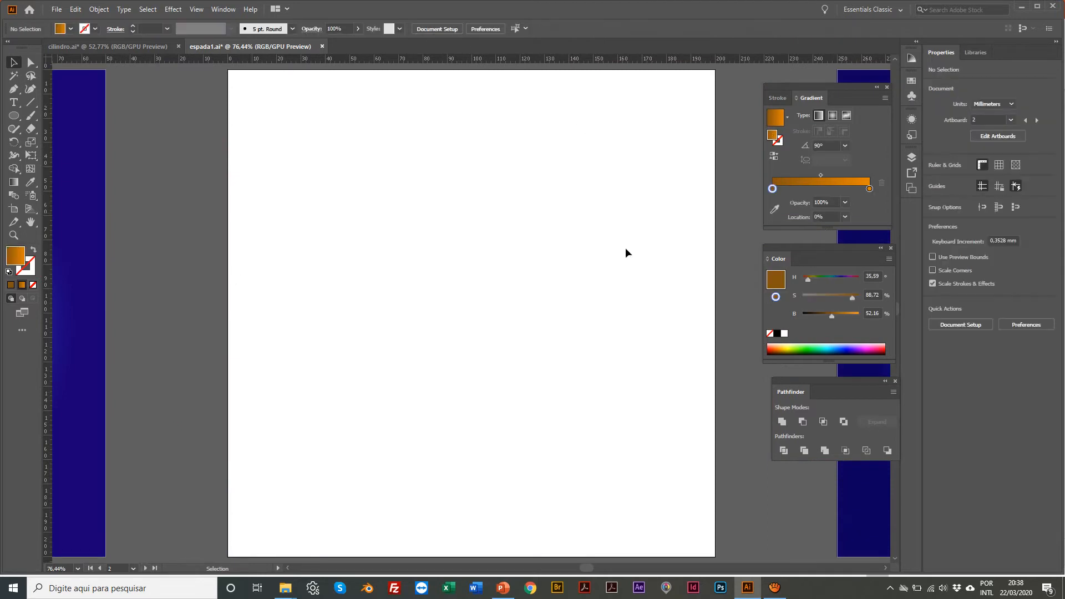
key(ctrl+v)
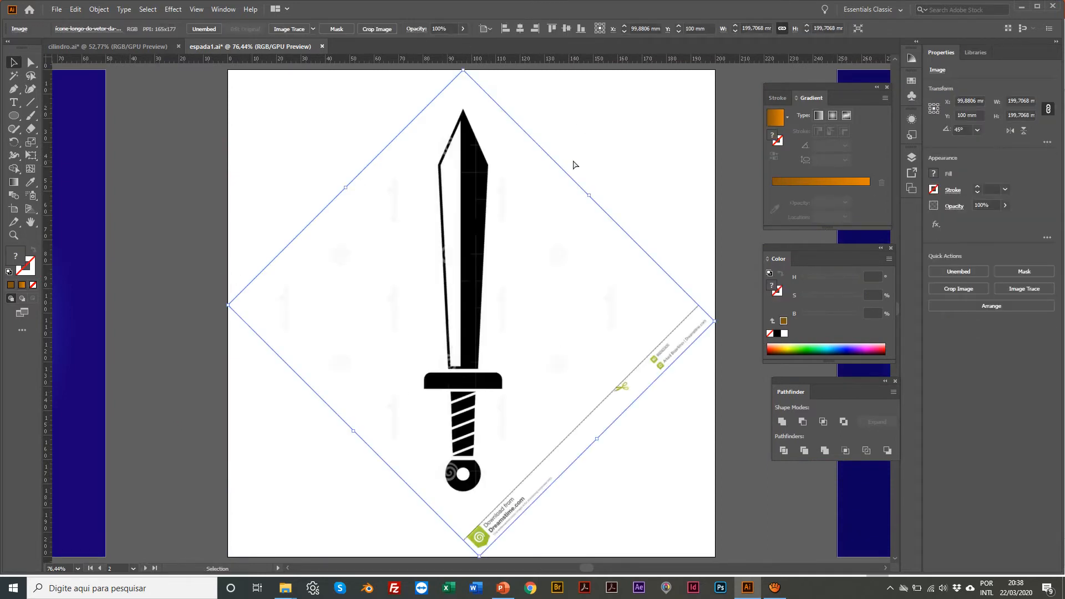
Move the pasted sword image left so the sword straddles artboard 2's left edge, and leave it deselected.
scroll(475, 203, right, 1)
drag(475, 203, 214, 204)
click(427, 189)
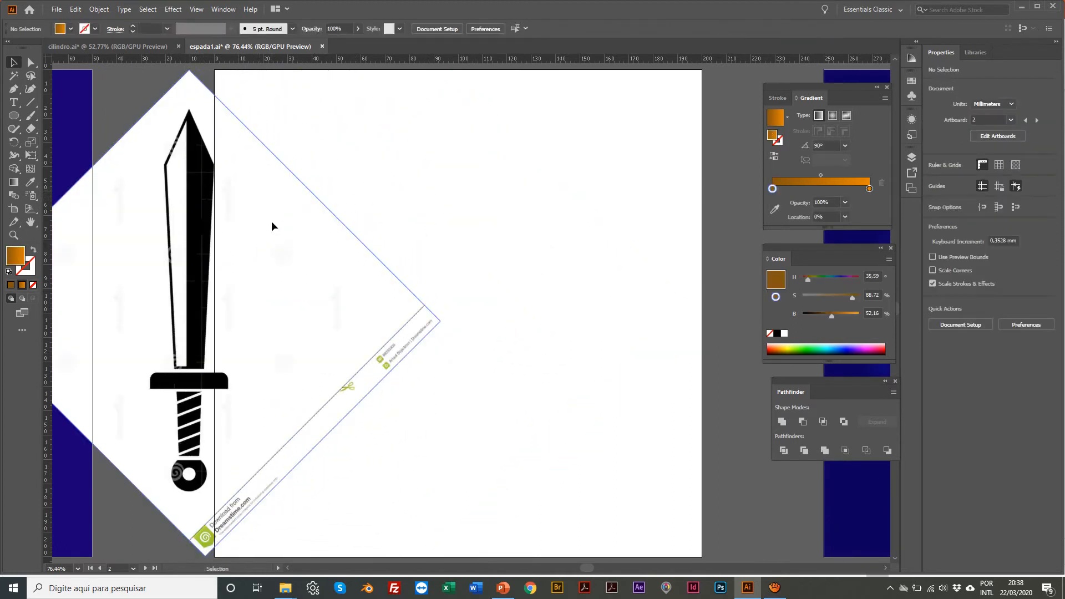